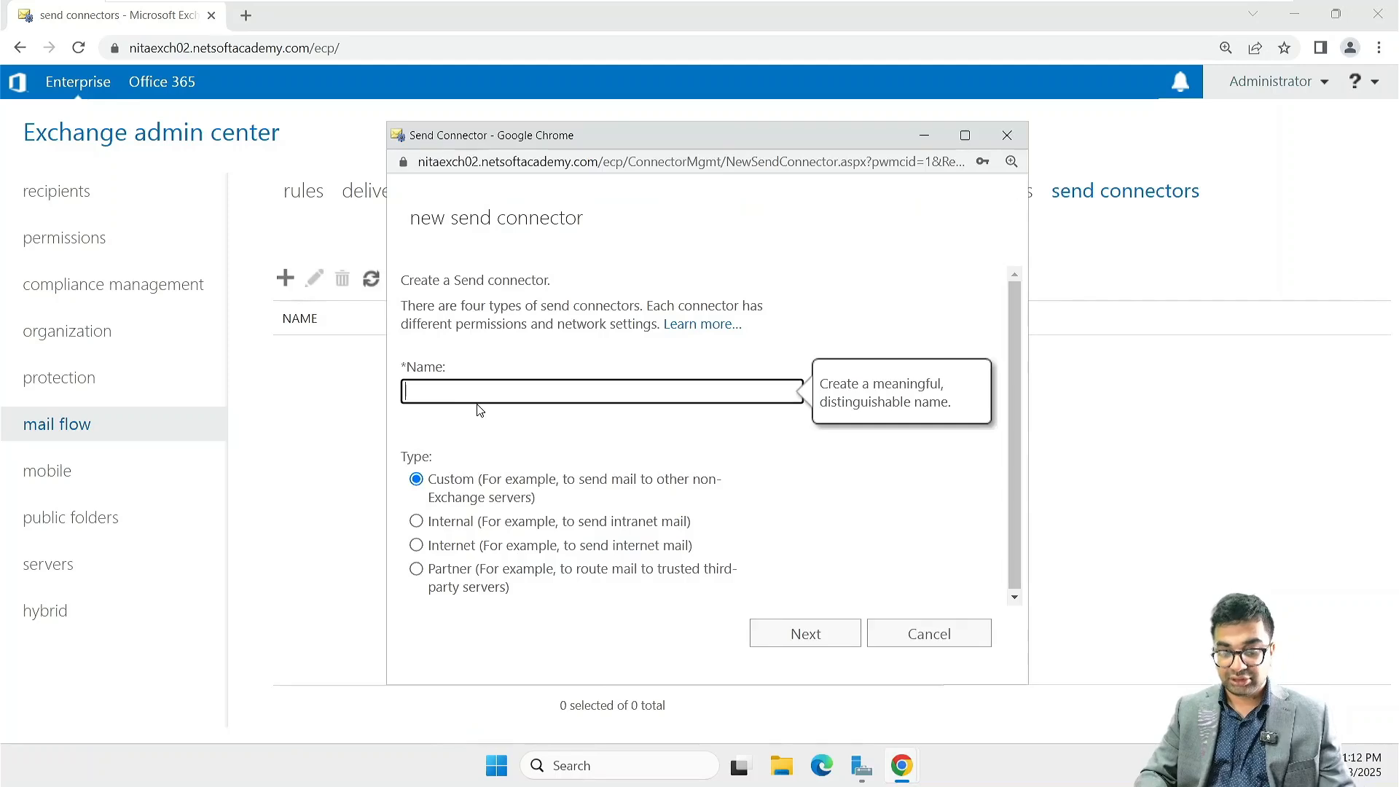
# Step: Name the new send connector NITA.local and set its type to Internal
pyautogui.write('NITA.local')
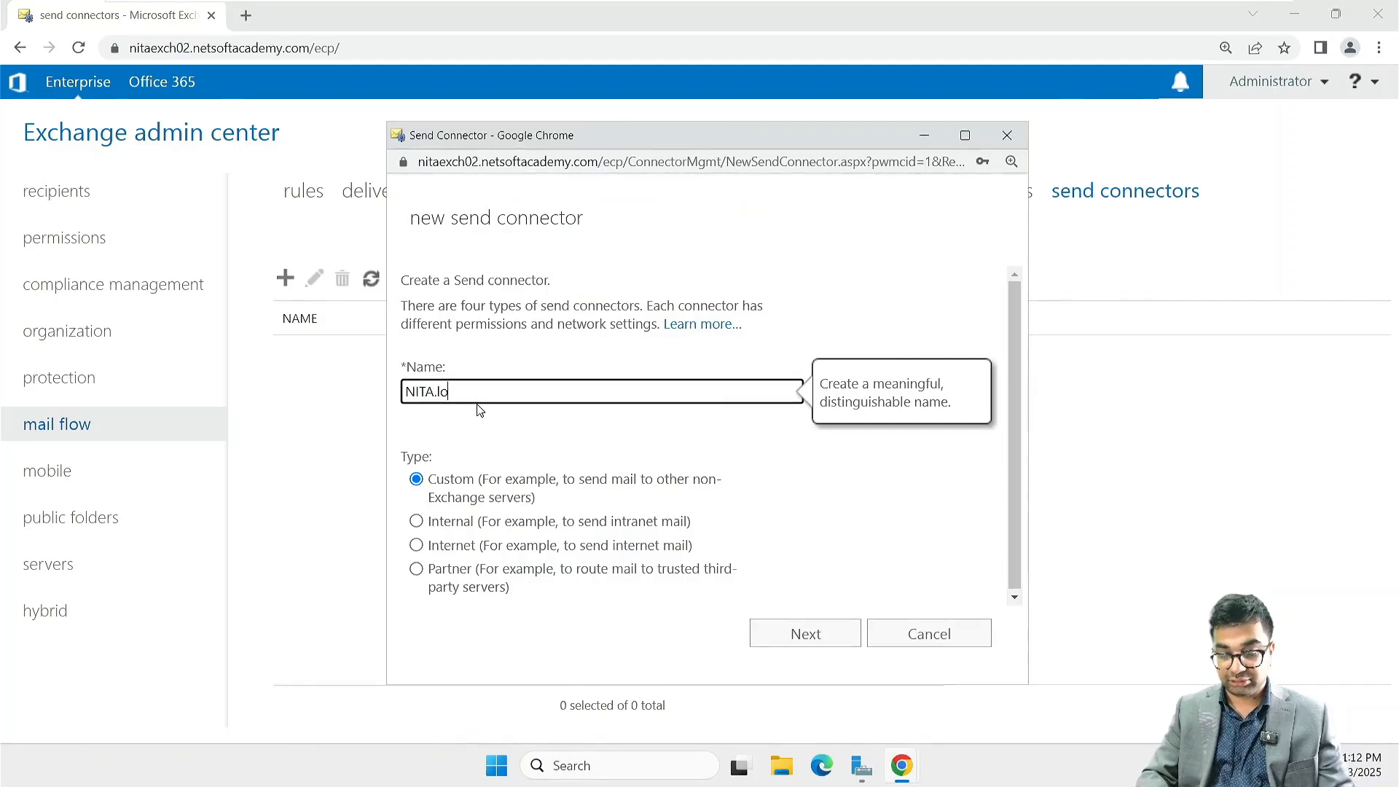
pyautogui.click(417, 521)
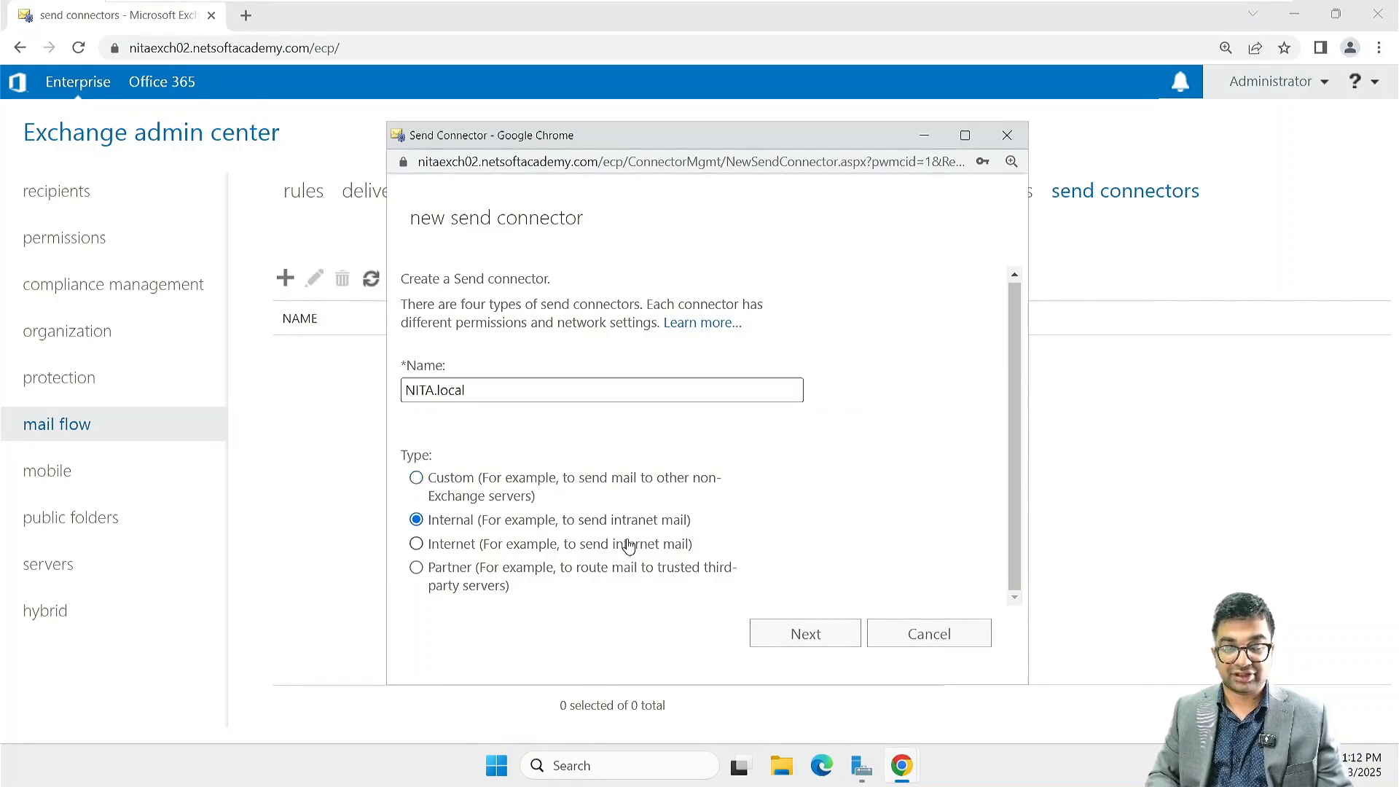
pyautogui.click(806, 633)
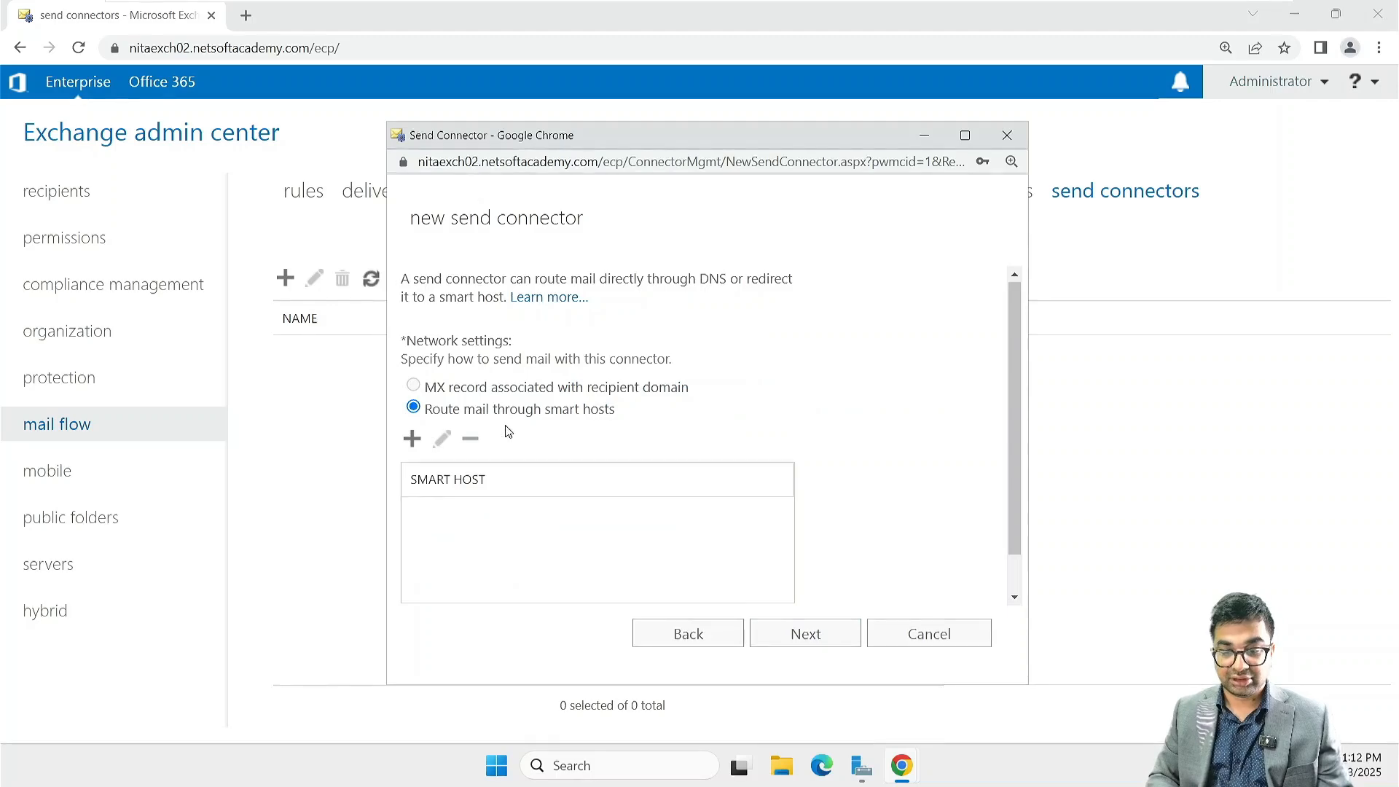
# Step: Add 172.16.10.30 as the smart host for the NITA.local connector and accept None as the smart host authentication
pyautogui.click(414, 441)
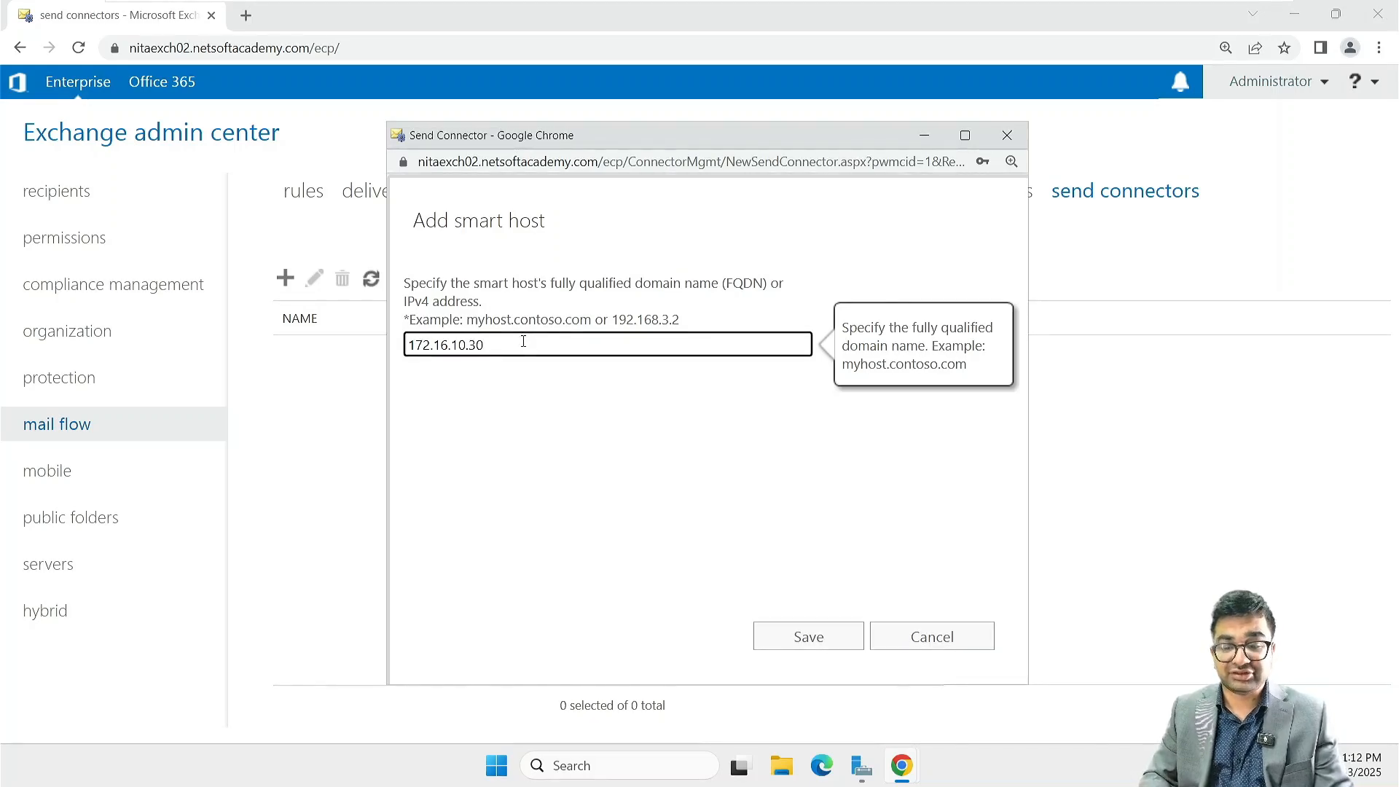
pyautogui.press('Return')
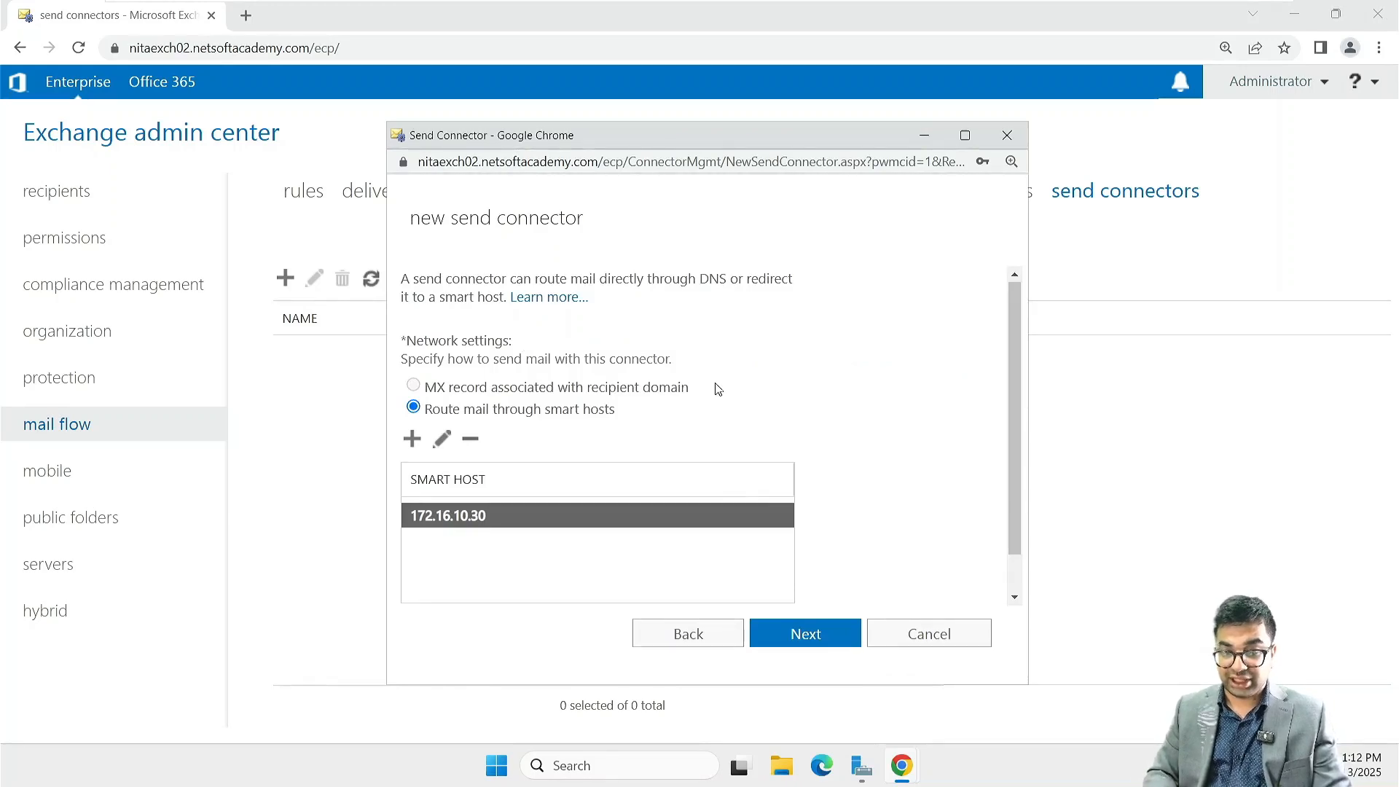
pyautogui.scroll(-1, 715, 391)
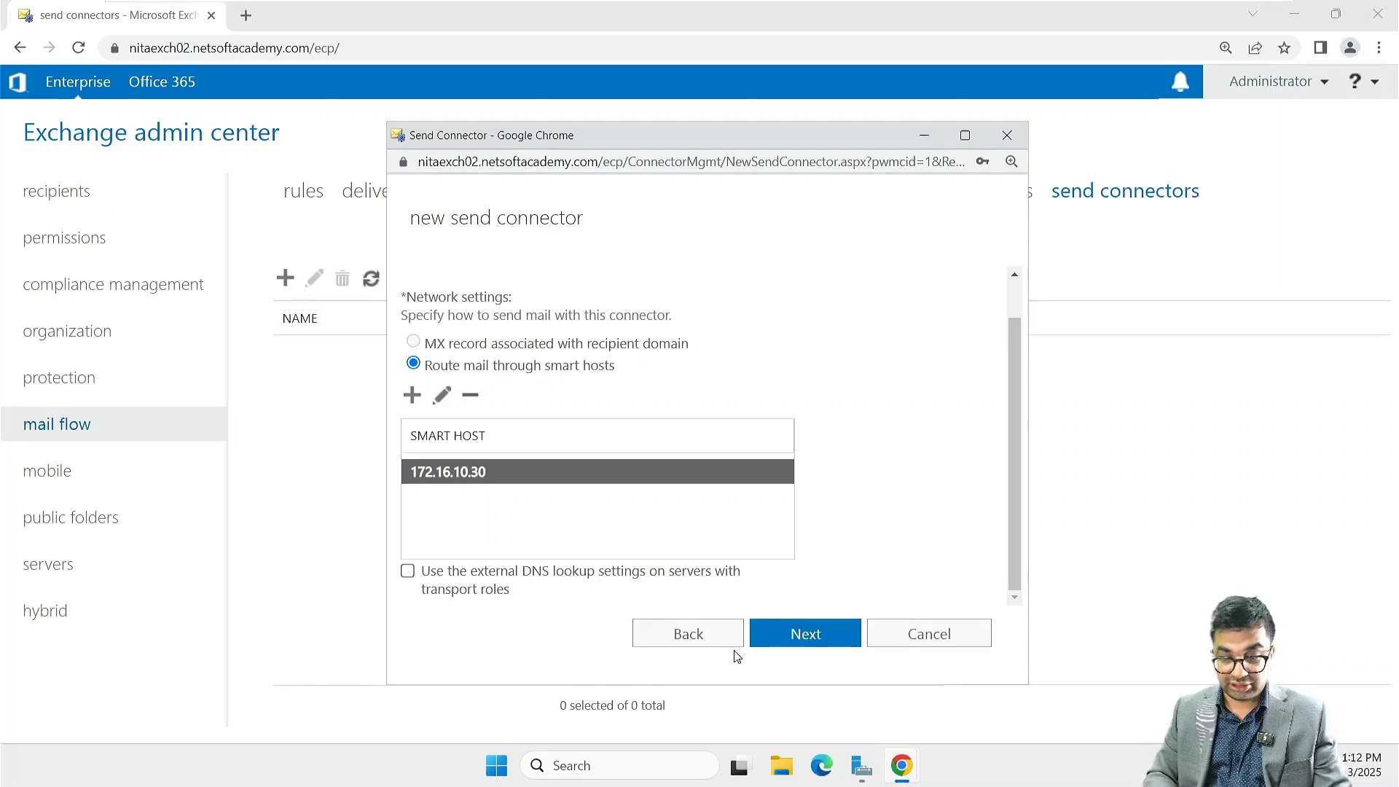
pyautogui.click(802, 638)
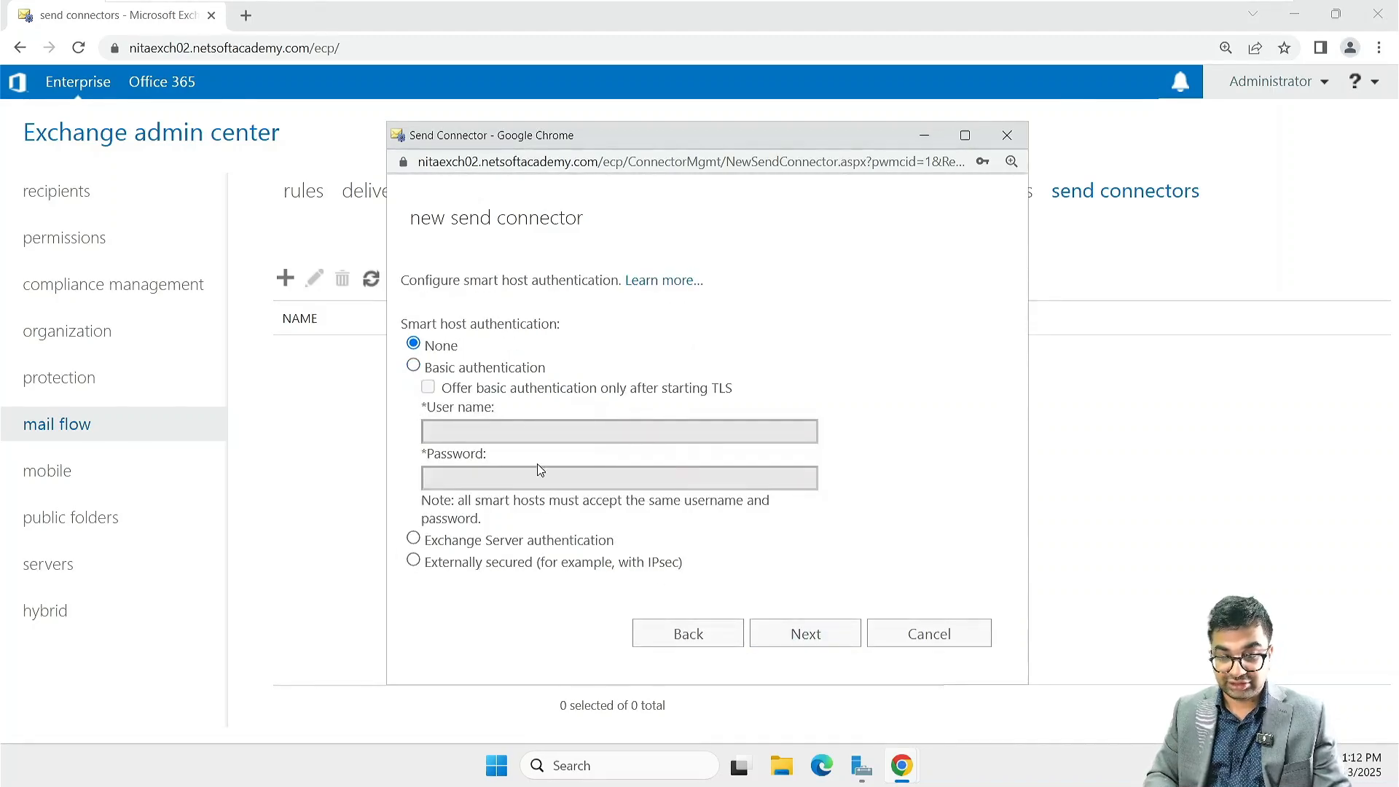
pyautogui.click(805, 635)
# Step: Add an SMTP address space for the domain nita.local with a cost of 1 to the connector
pyautogui.scroll(-1, 568, 442)
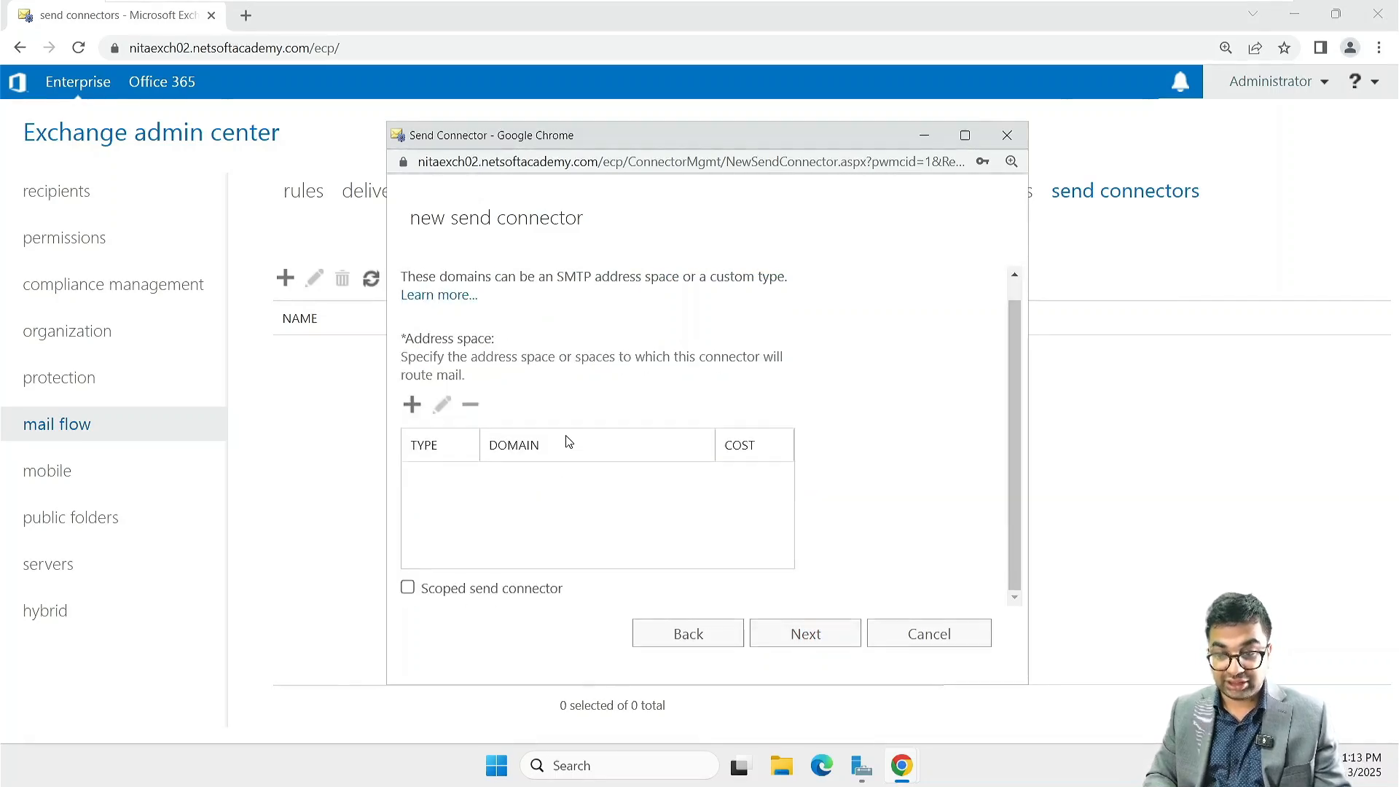
pyautogui.scroll(1, 476, 333)
pyautogui.scroll(-1, 477, 337)
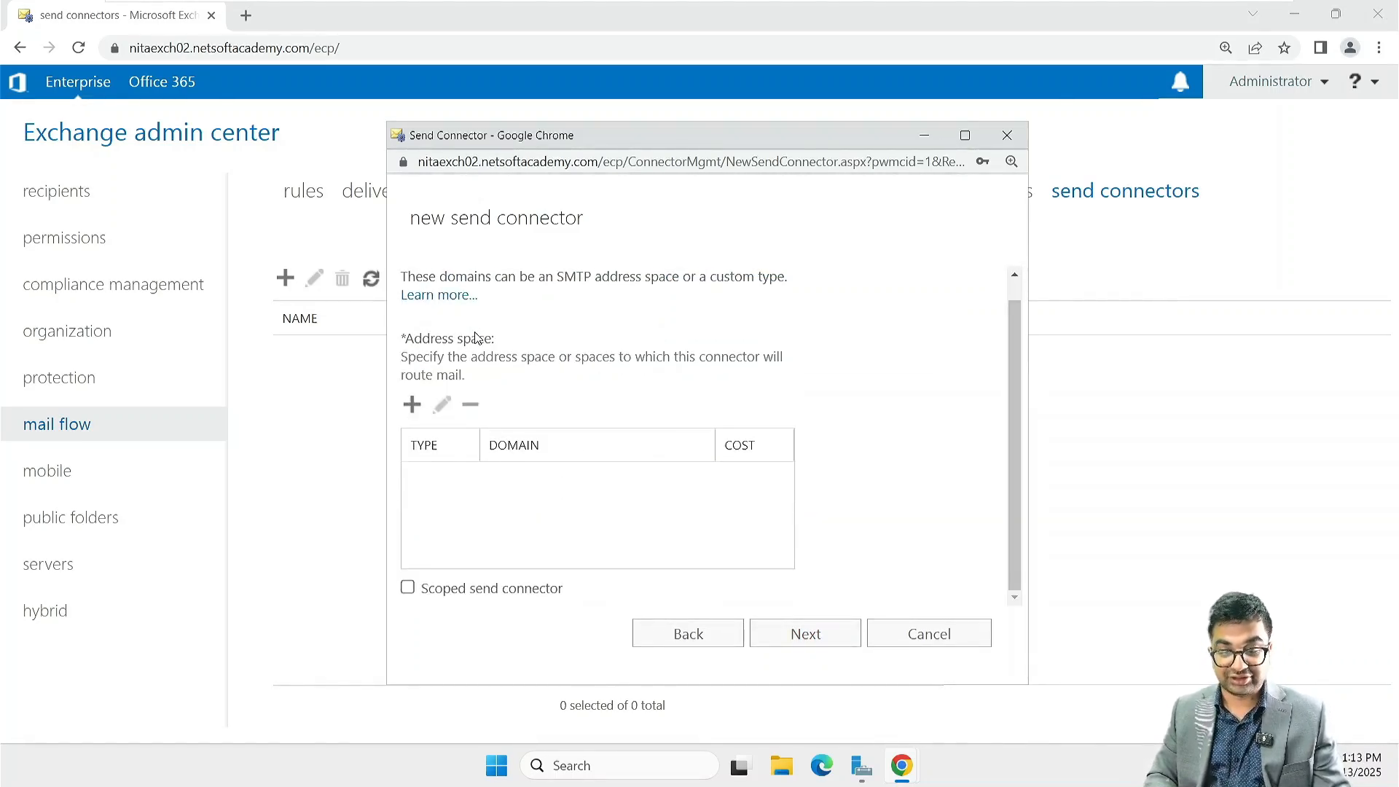
pyautogui.scroll(1, 476, 336)
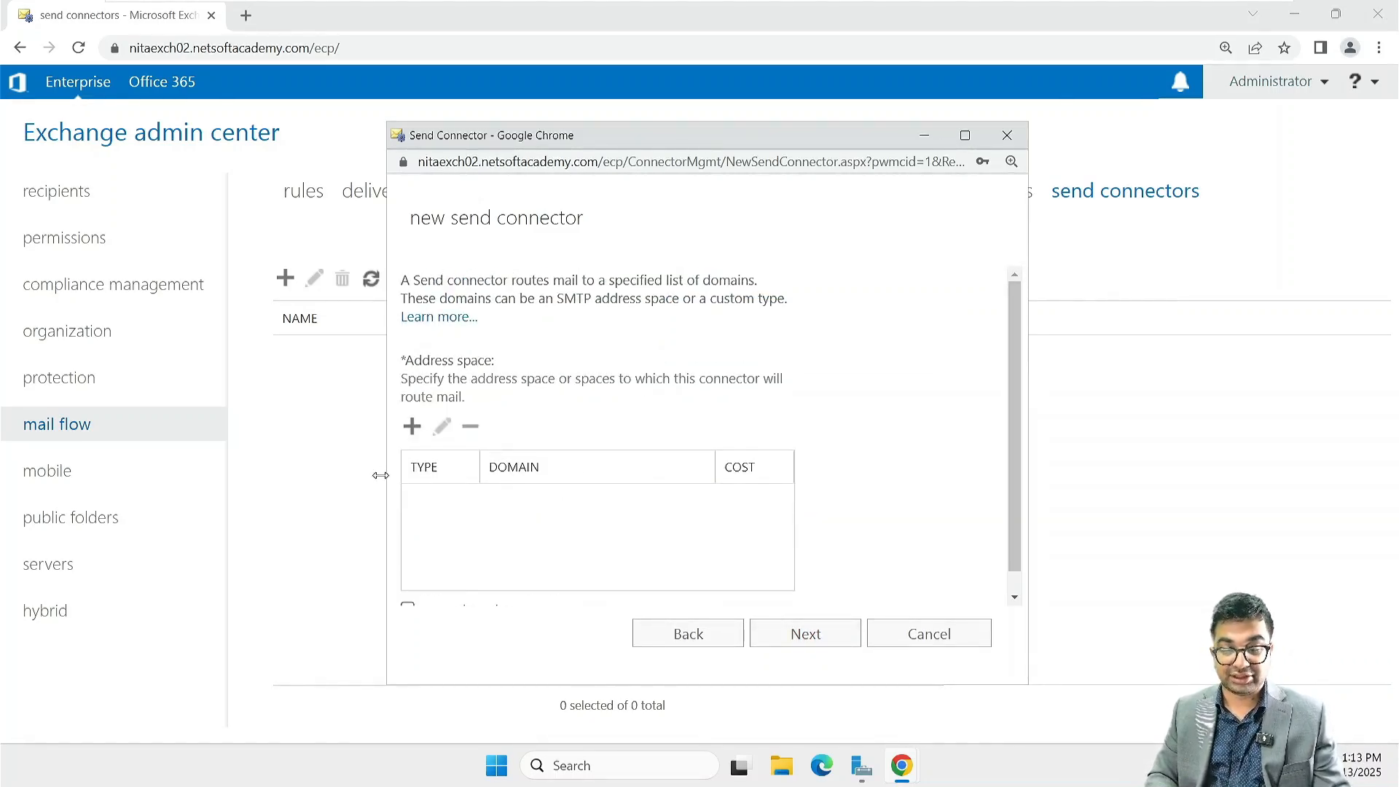
pyautogui.click(414, 435)
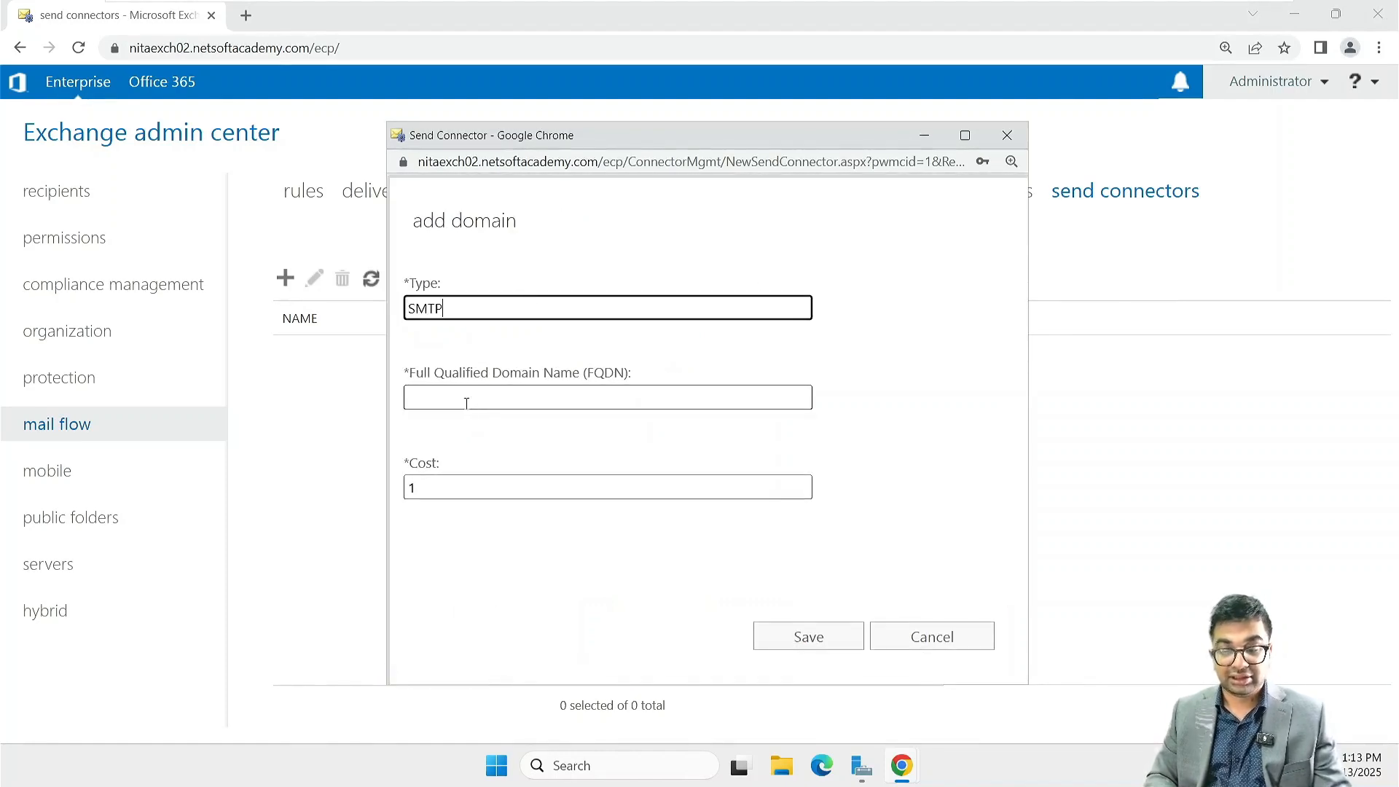
pyautogui.click(467, 403)
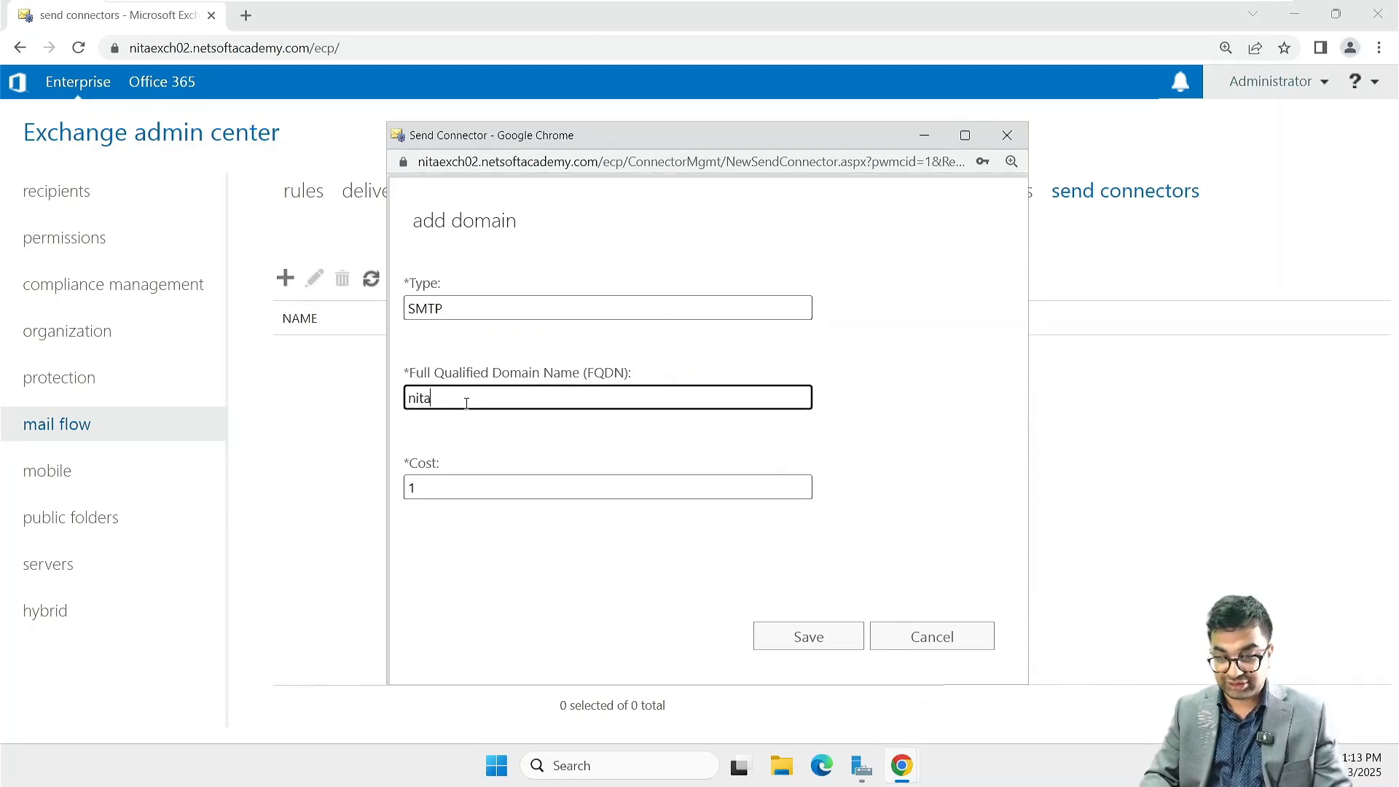
pyautogui.write('cal')
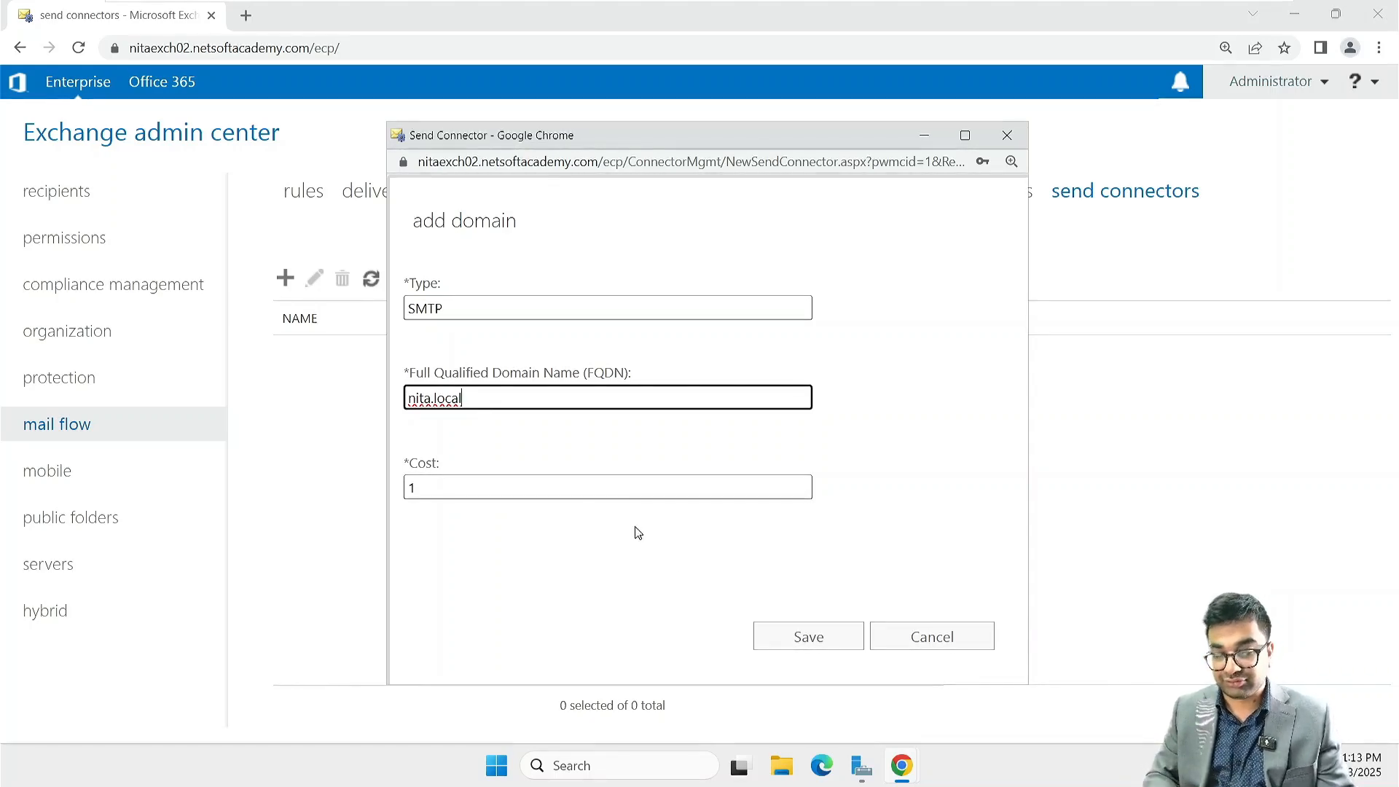
pyautogui.click(804, 637)
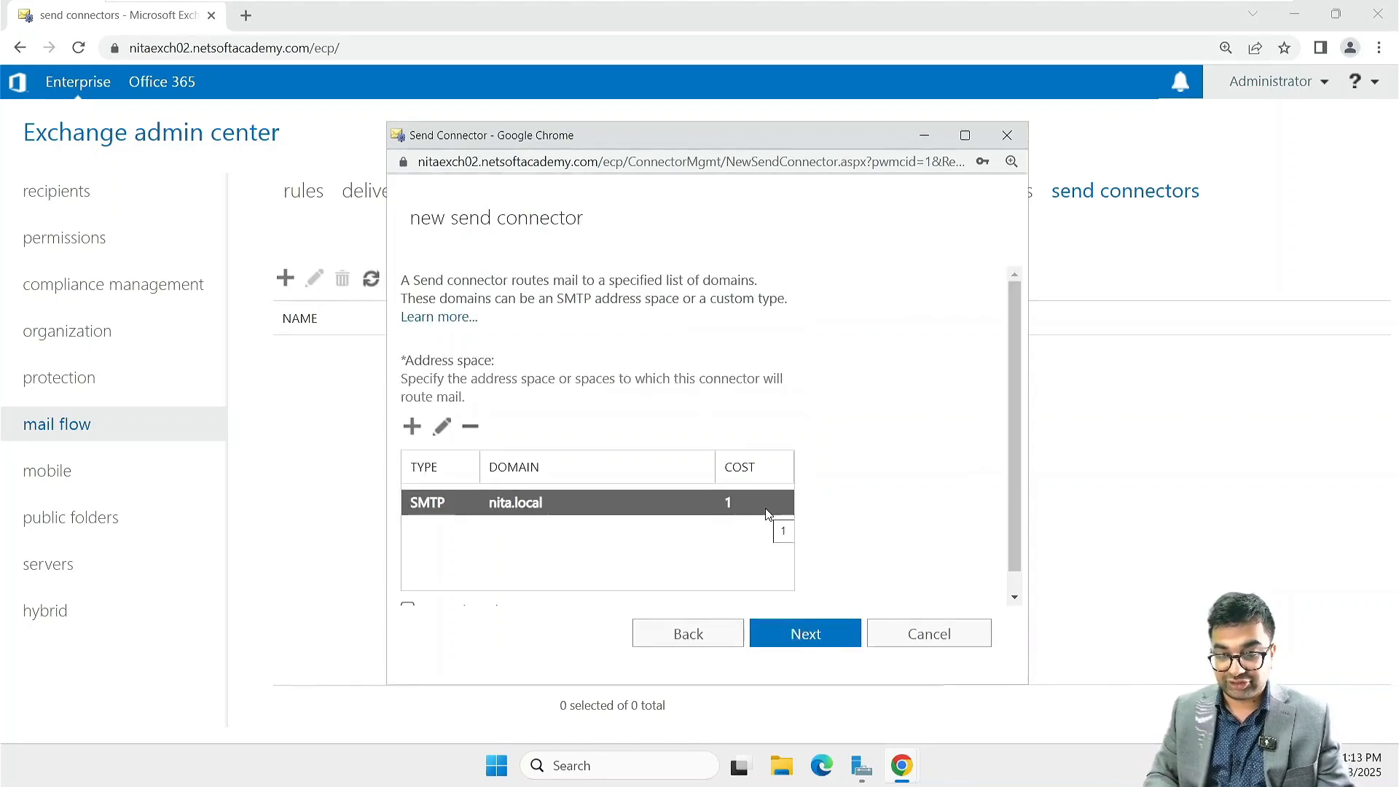
pyautogui.scroll(-1, 769, 514)
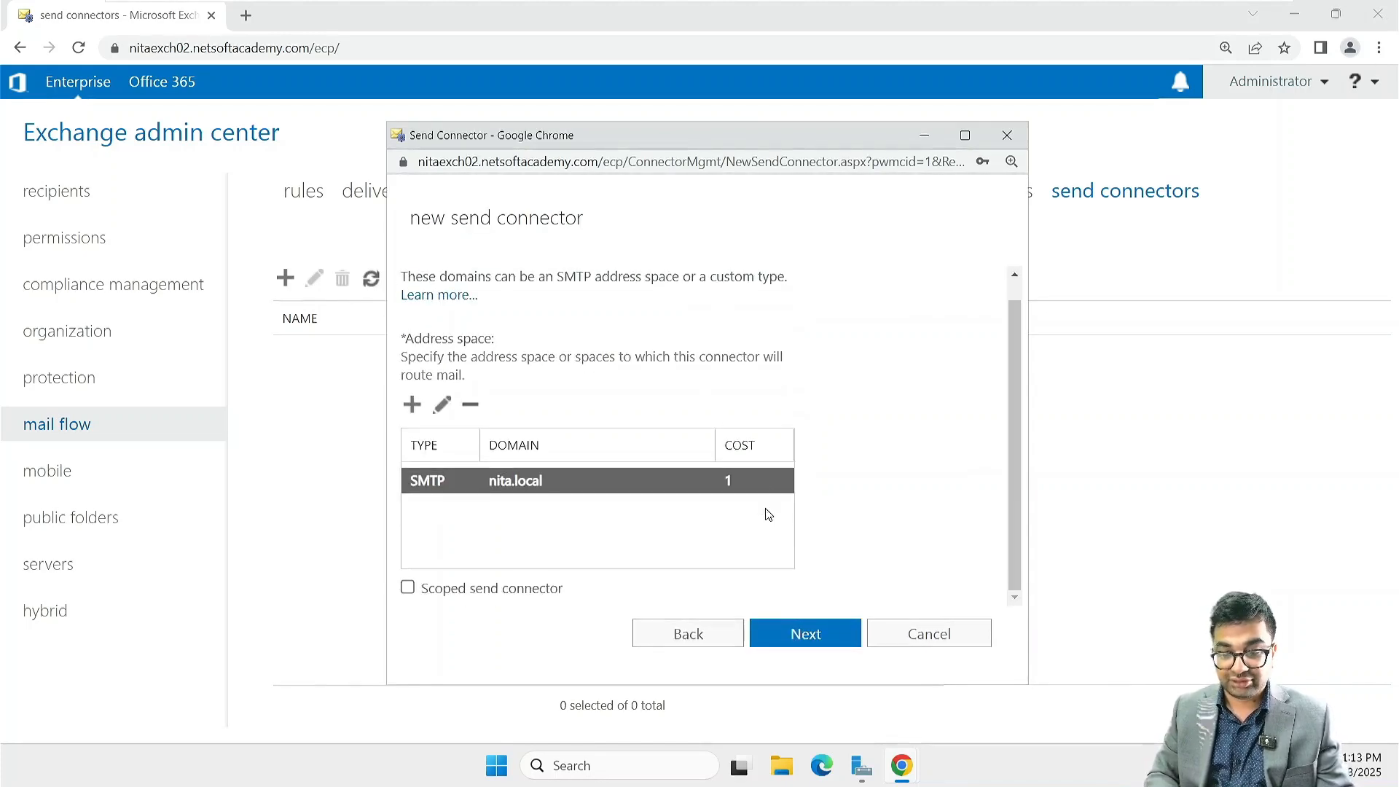
pyautogui.click(804, 636)
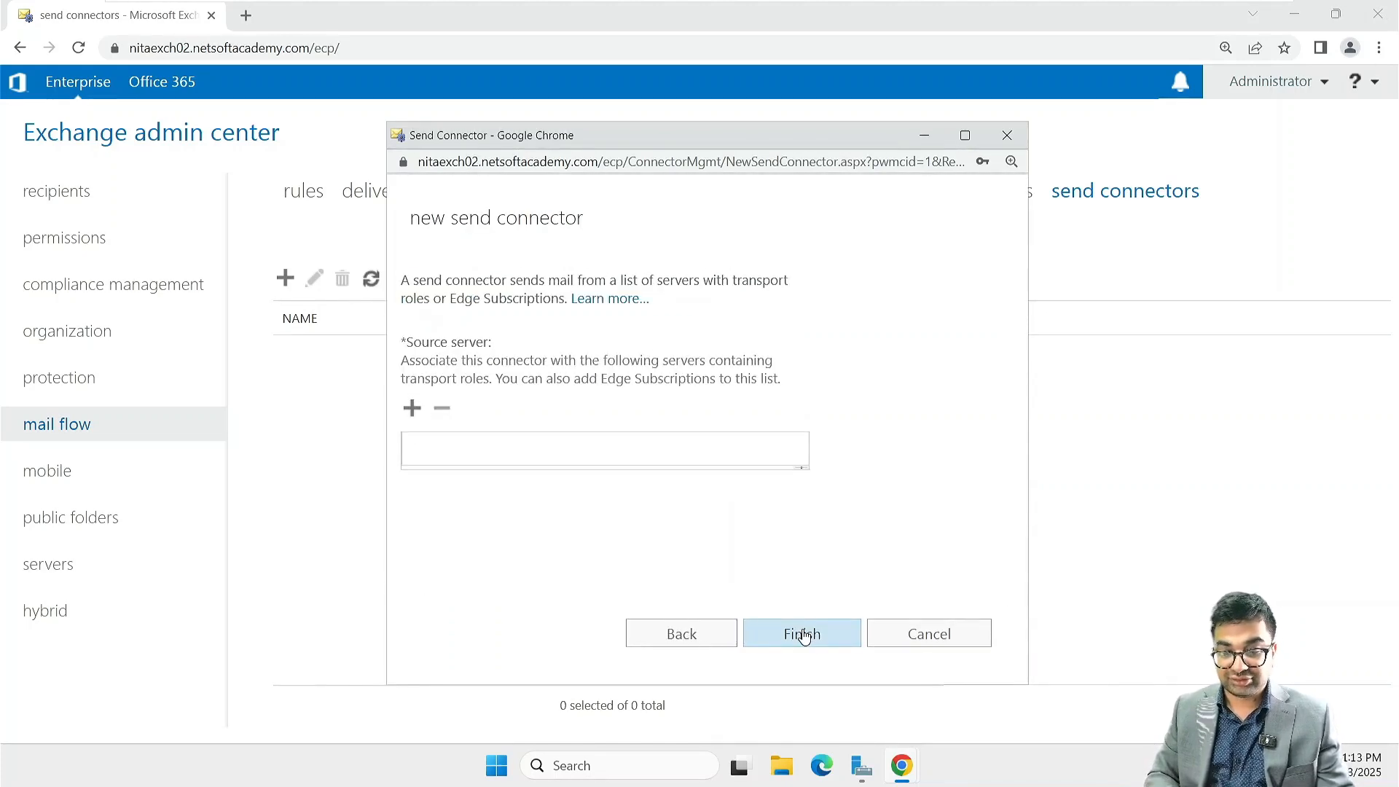
# Step: Assign NITAEXCH02 as the source server and finish creating the NITA.local send connector
pyautogui.click(422, 413)
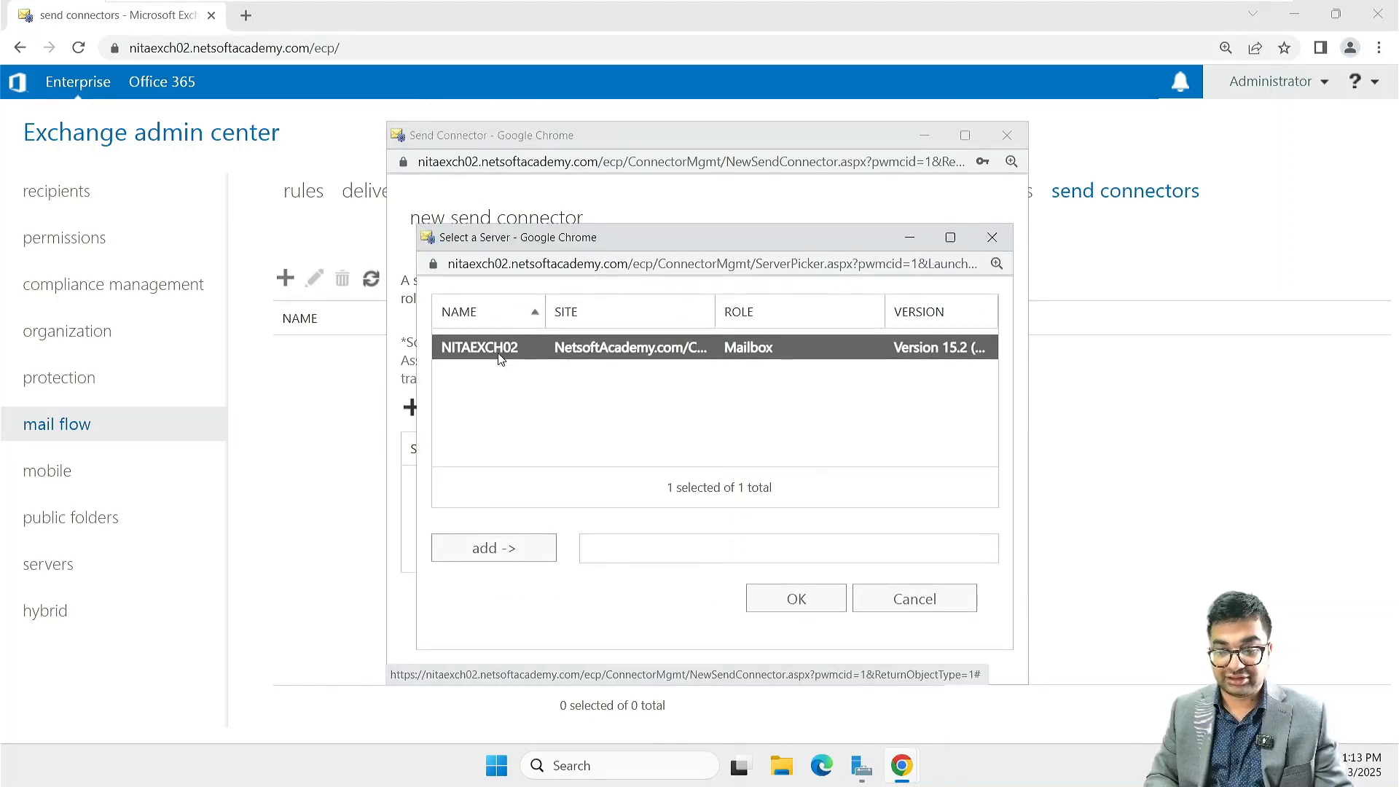
pyautogui.click(496, 549)
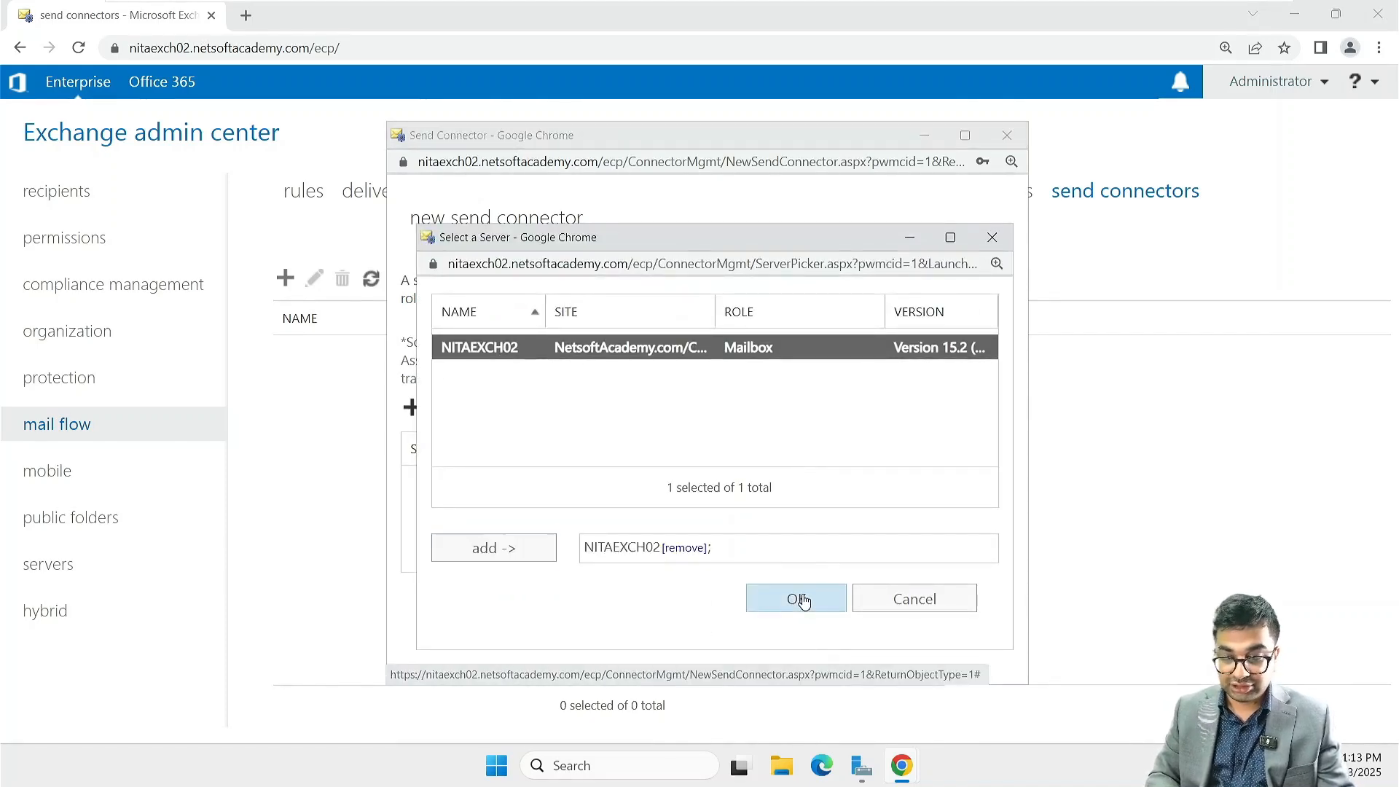
pyautogui.click(796, 598)
pyautogui.click(806, 634)
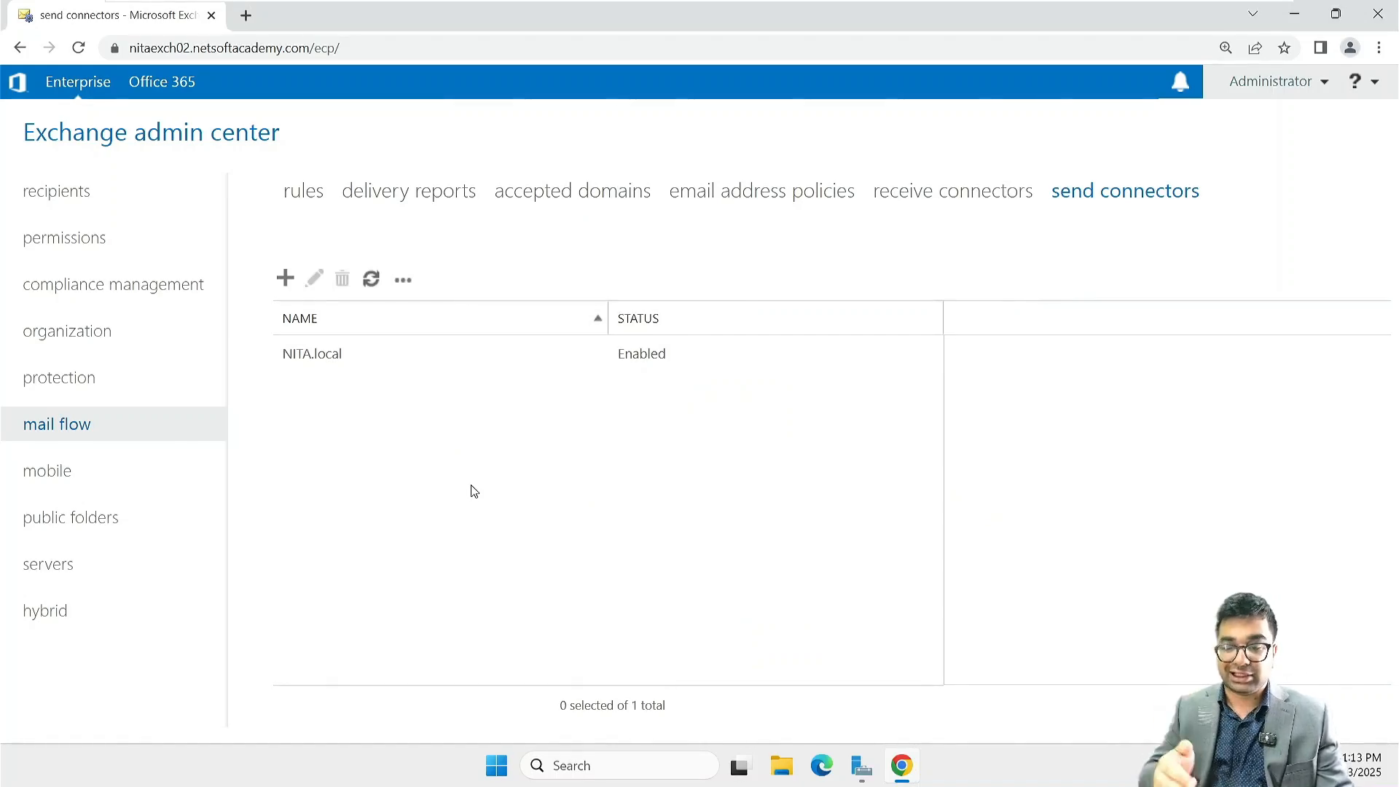
# Step: Start a second send connector named IBM.com with the type Internal
pyautogui.click(285, 279)
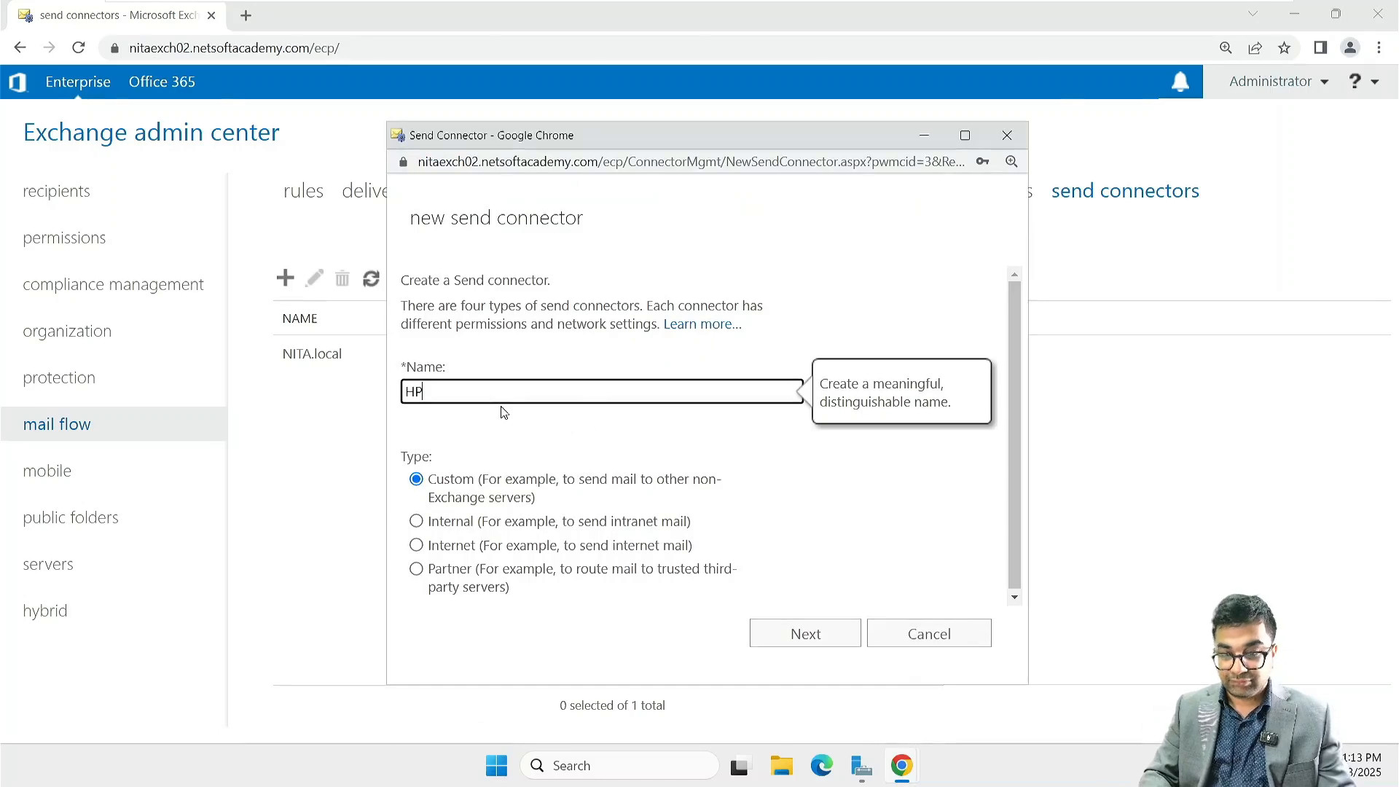
pyautogui.press('BackSpace')
pyautogui.write('I')
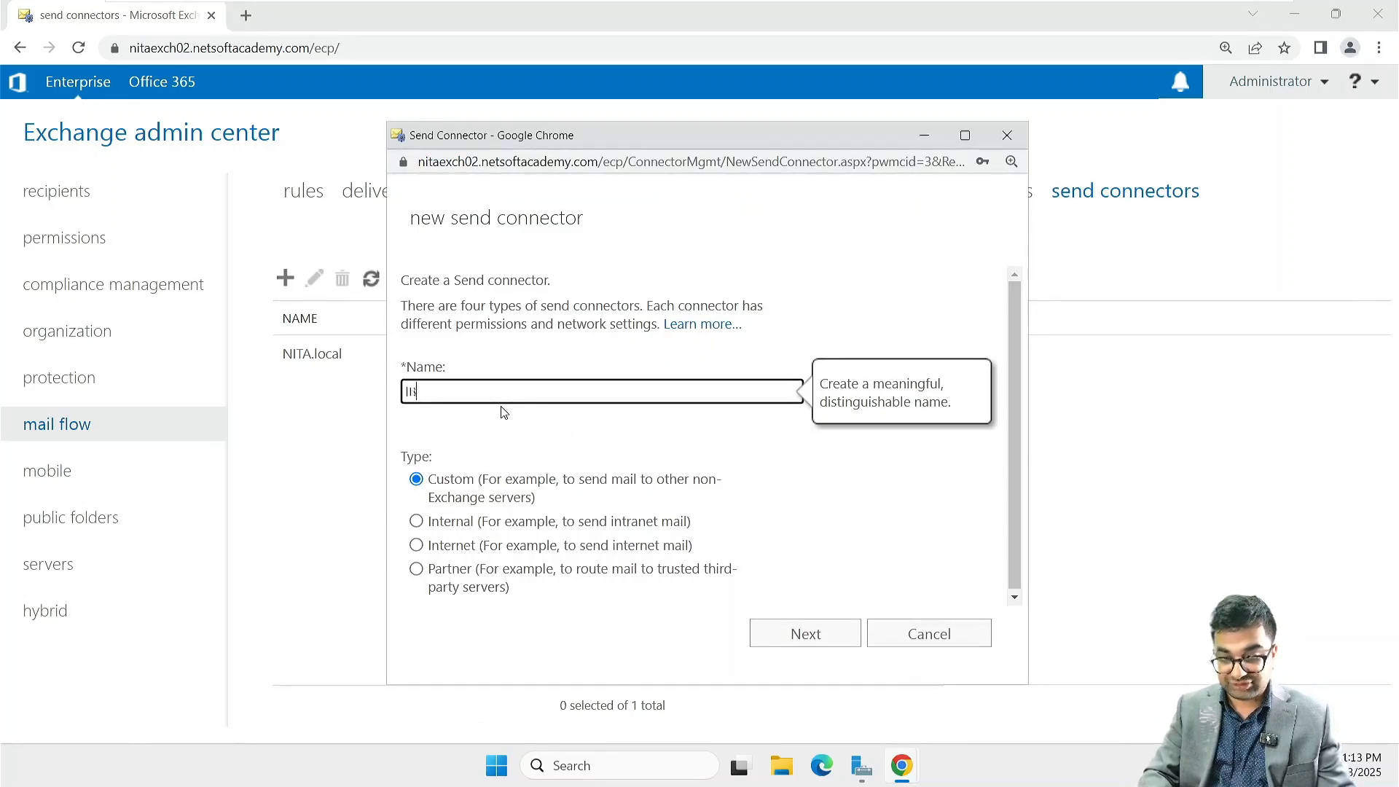
pyautogui.write('BM.com')
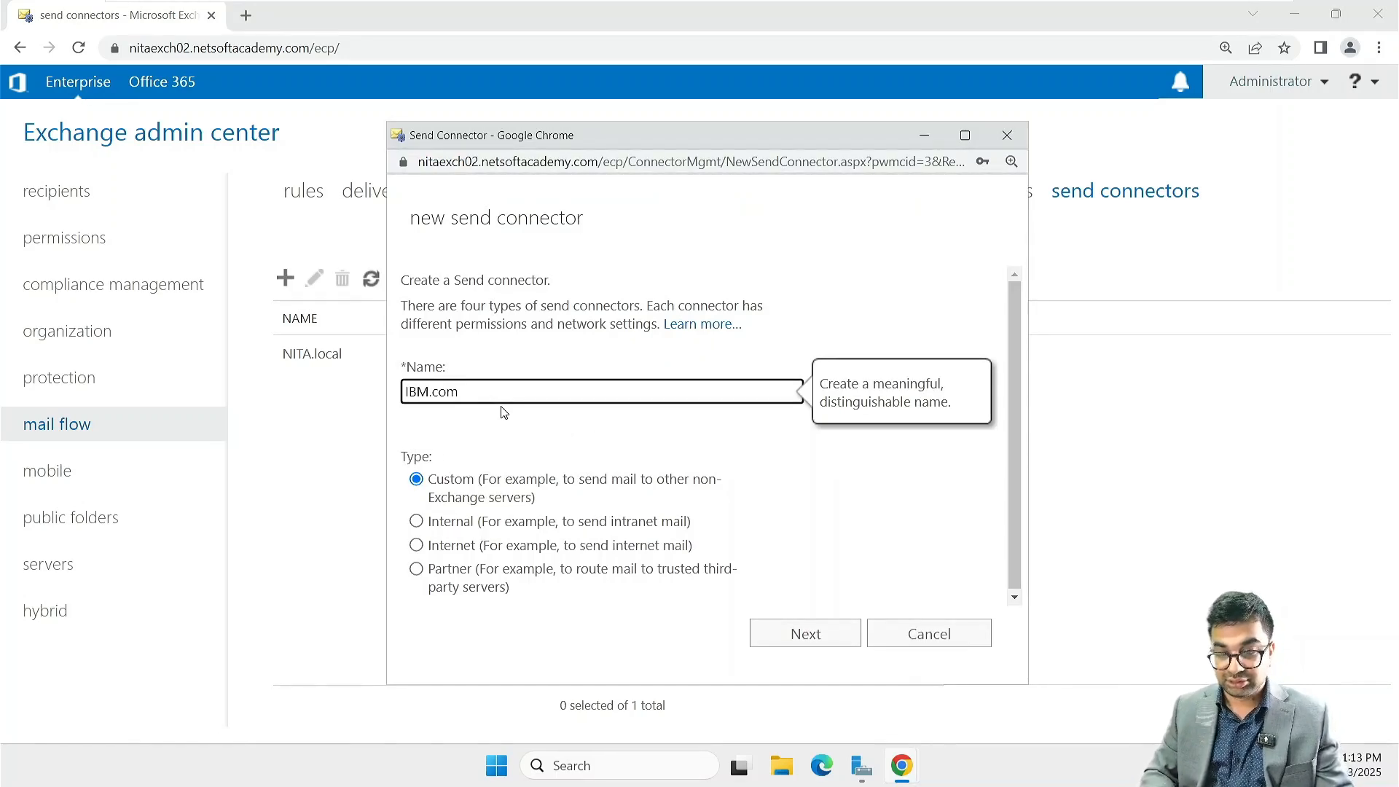
pyautogui.click(439, 522)
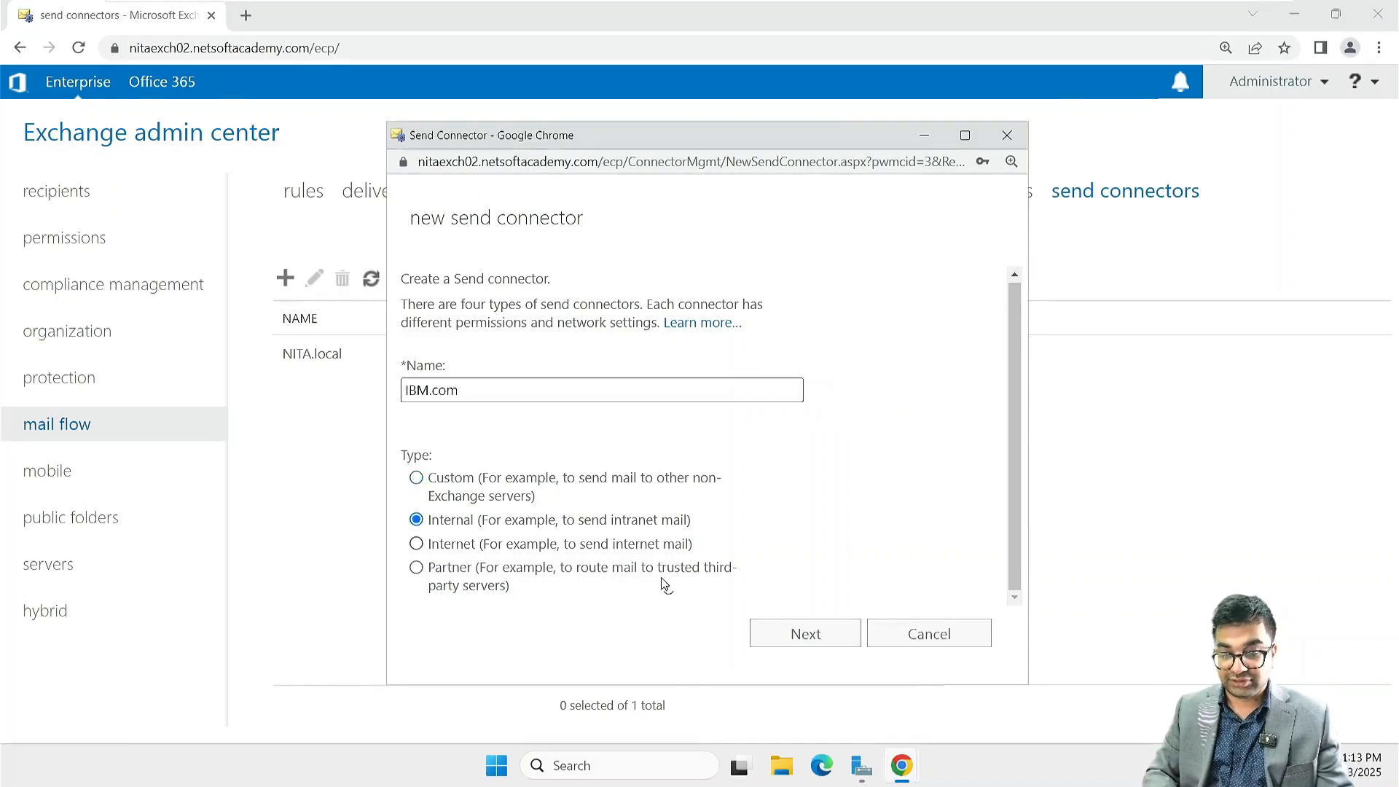
pyautogui.click(806, 633)
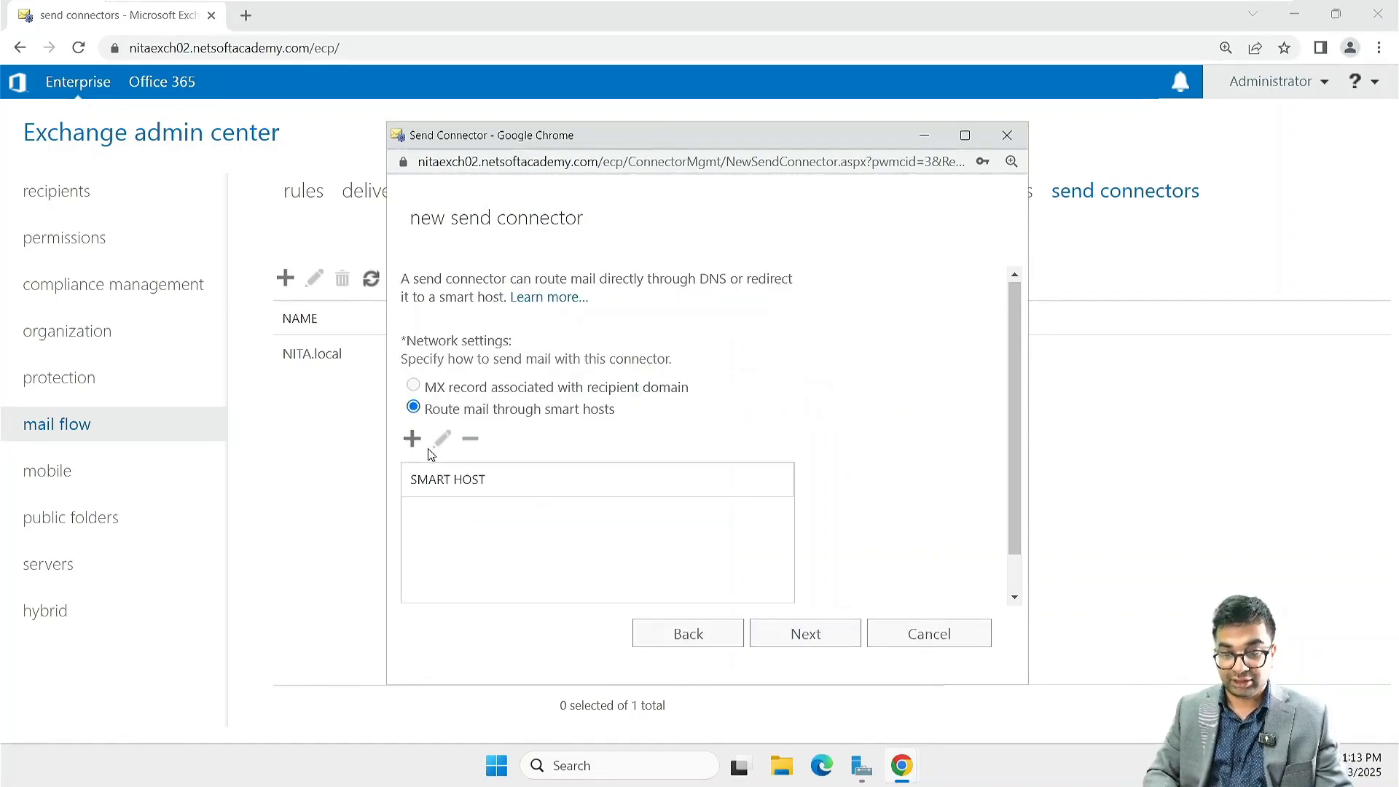
# Step: Route the IBM.com connector's mail through smart host 172.16.10.30 and accept None as the authentication
pyautogui.click(412, 439)
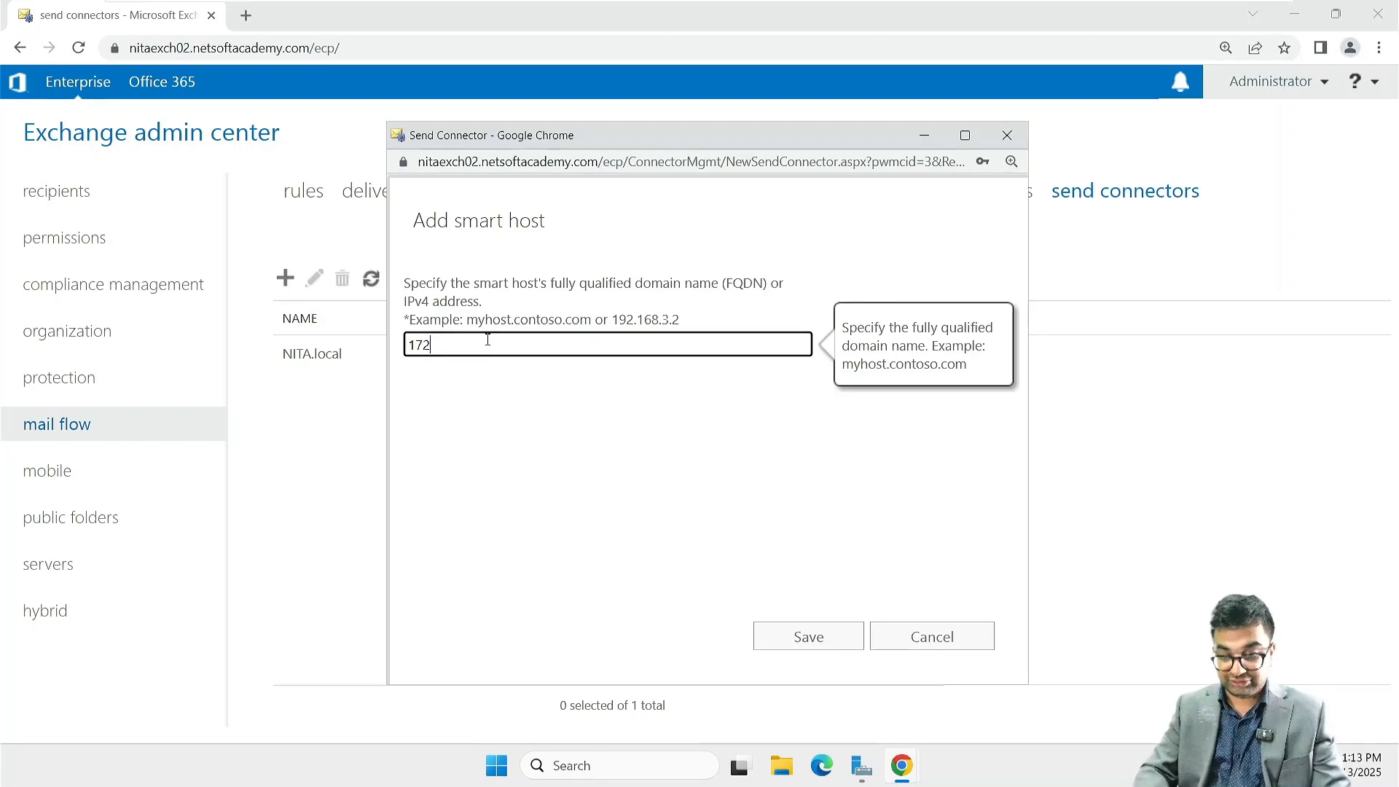
pyautogui.write('172.16.10.30')
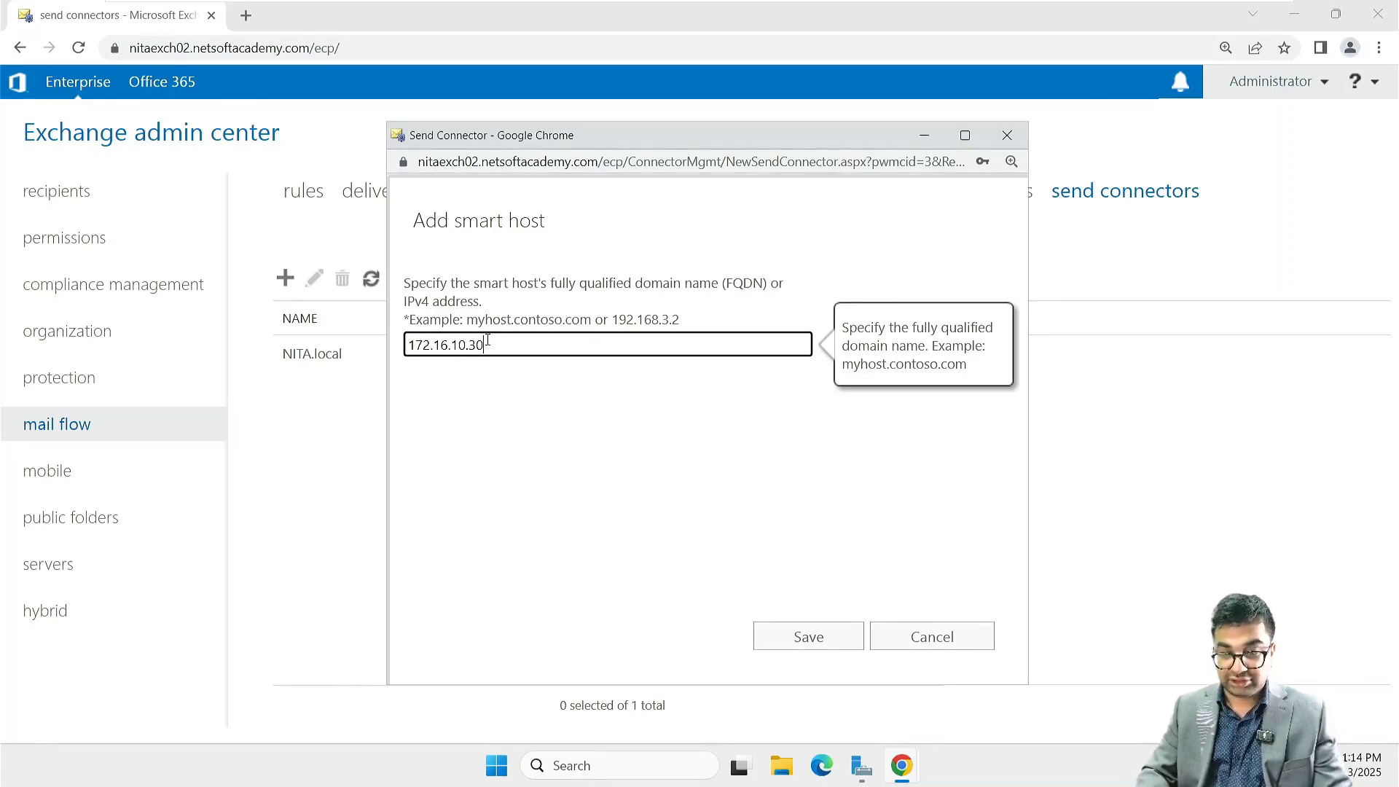
pyautogui.press('Return')
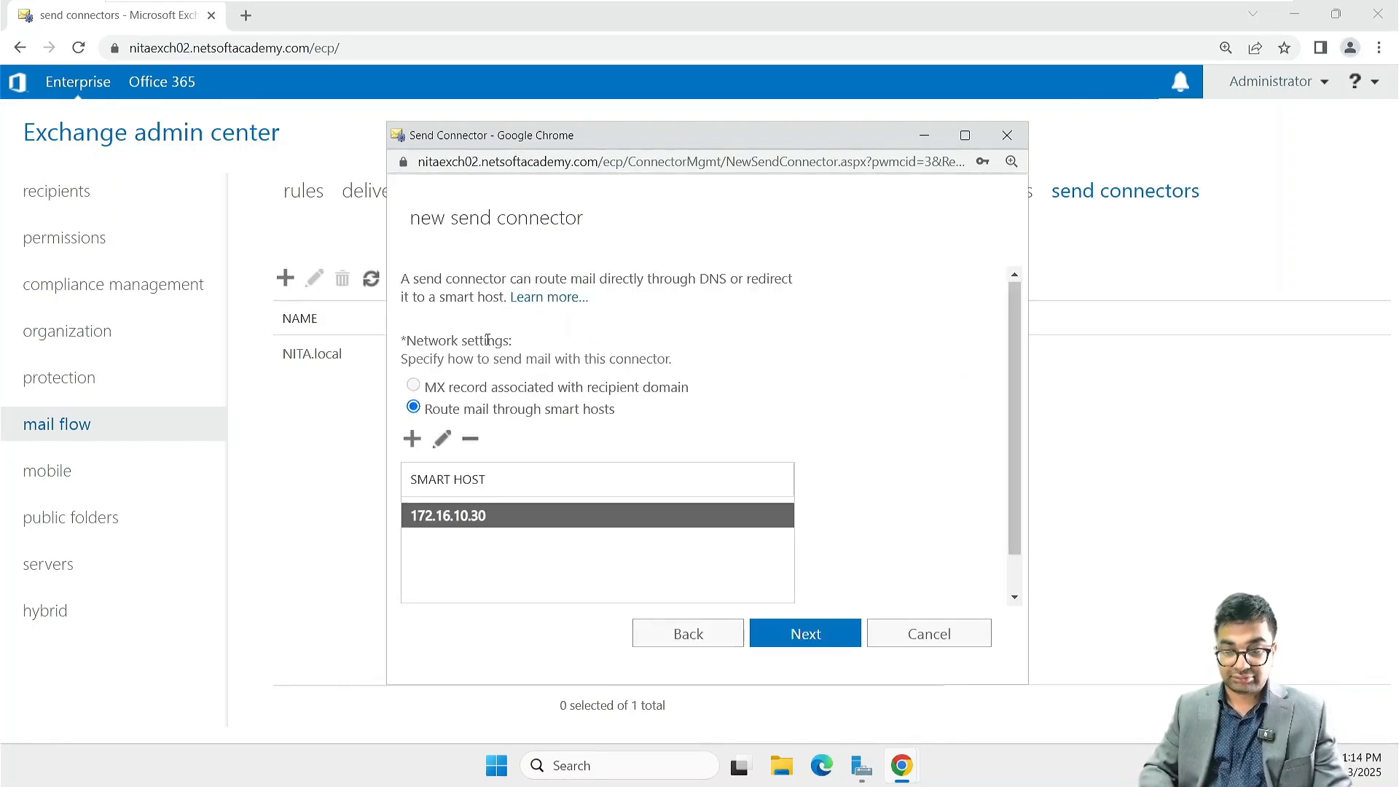
pyautogui.click(826, 639)
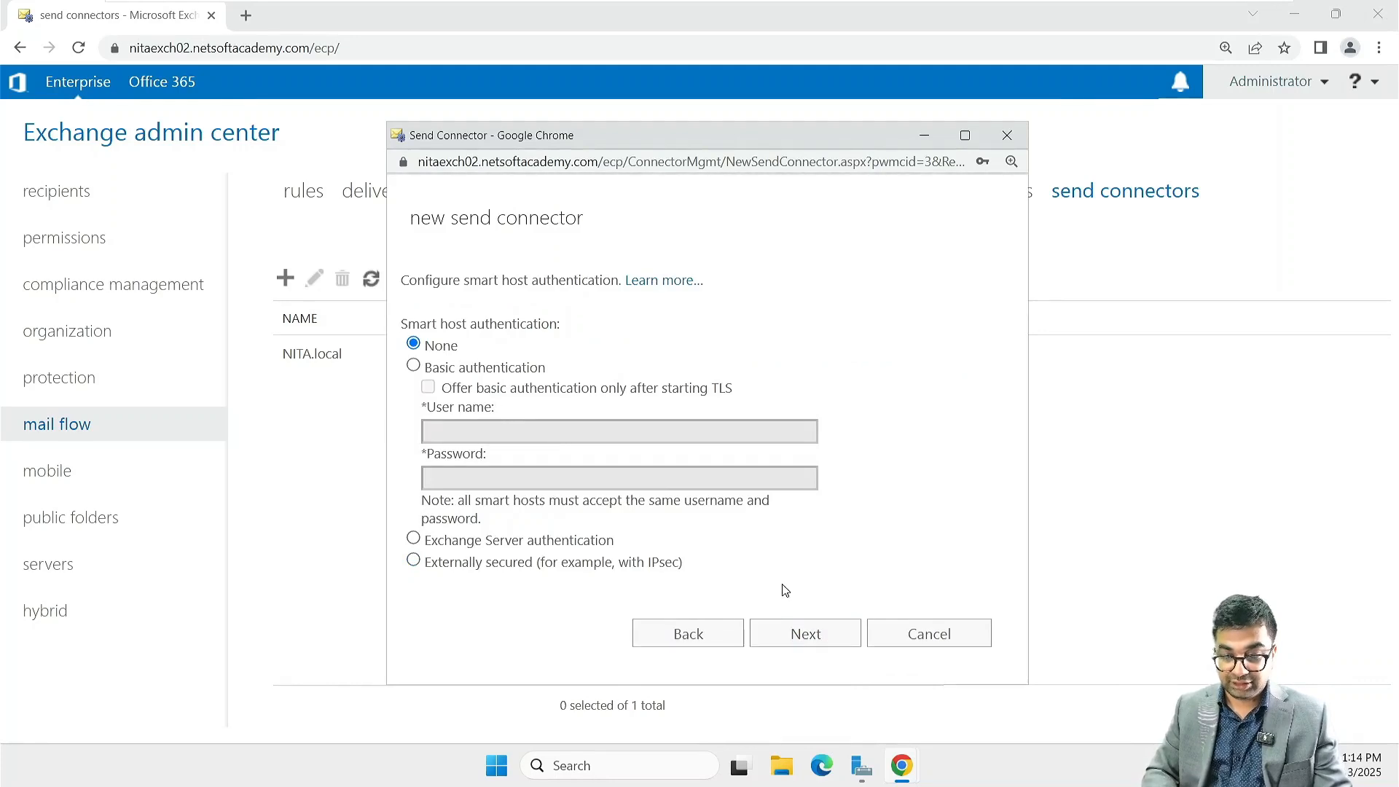
pyautogui.click(805, 632)
# Step: Add an SMTP address space for the domain IBM.com with a cost of 1
pyautogui.click(412, 426)
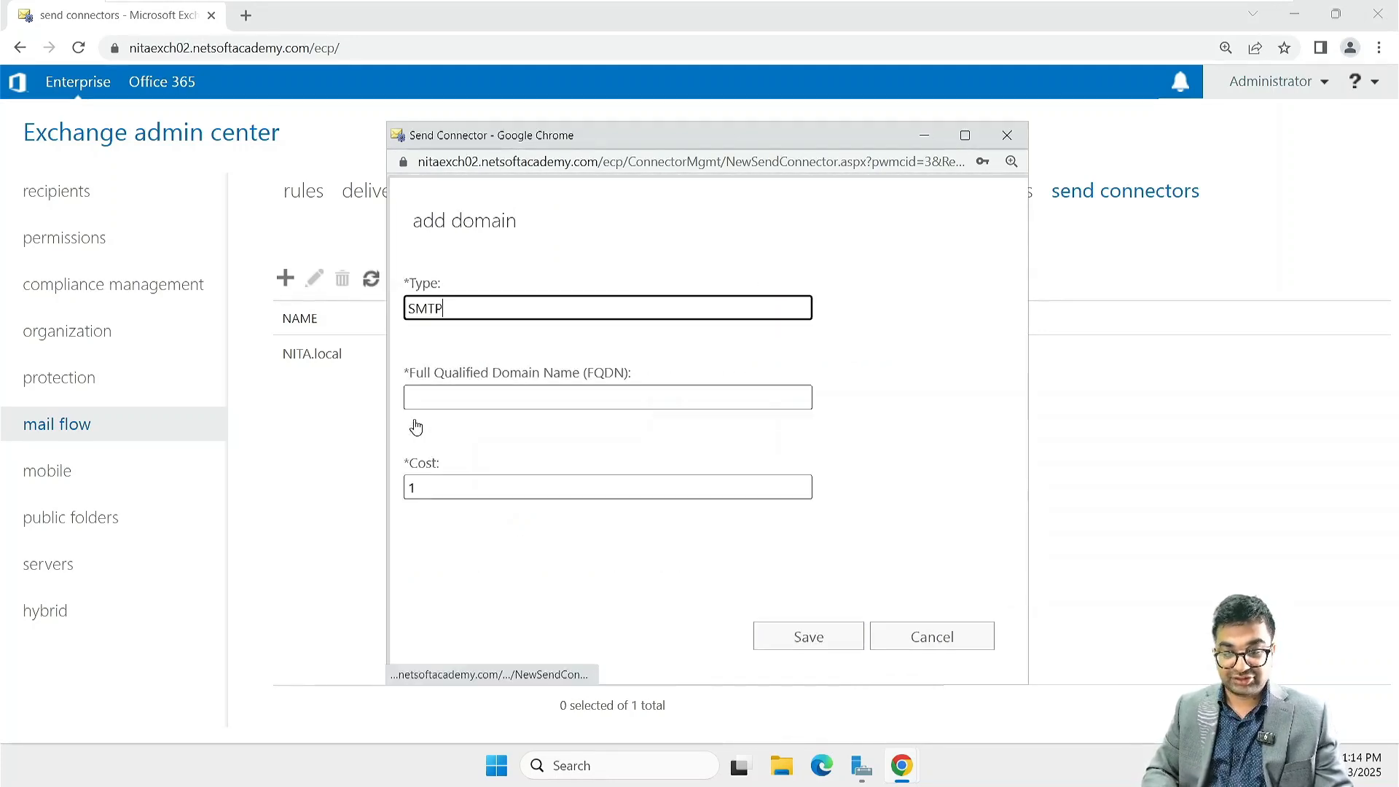
pyautogui.click(462, 392)
pyautogui.write('IBM.com')
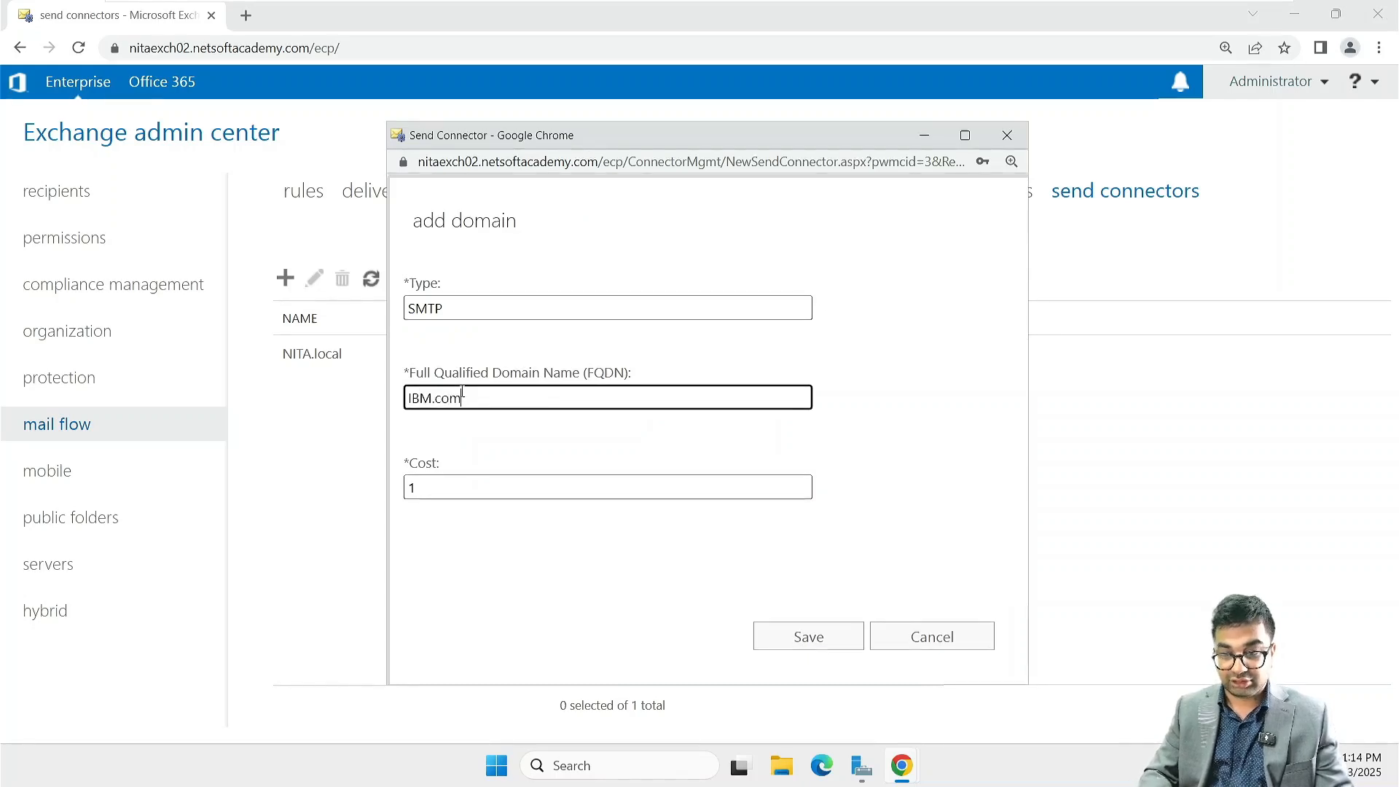
pyautogui.press('Return')
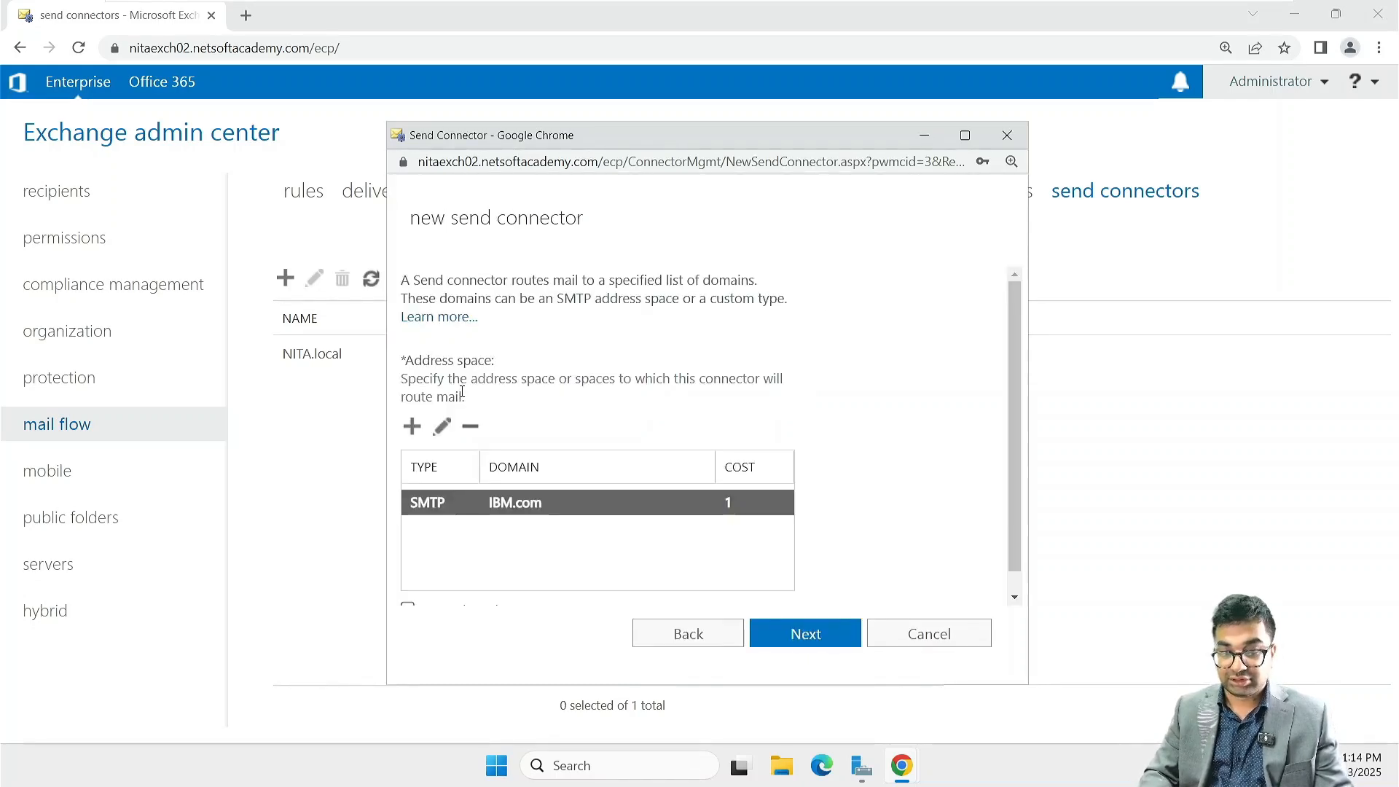
pyautogui.press('Return')
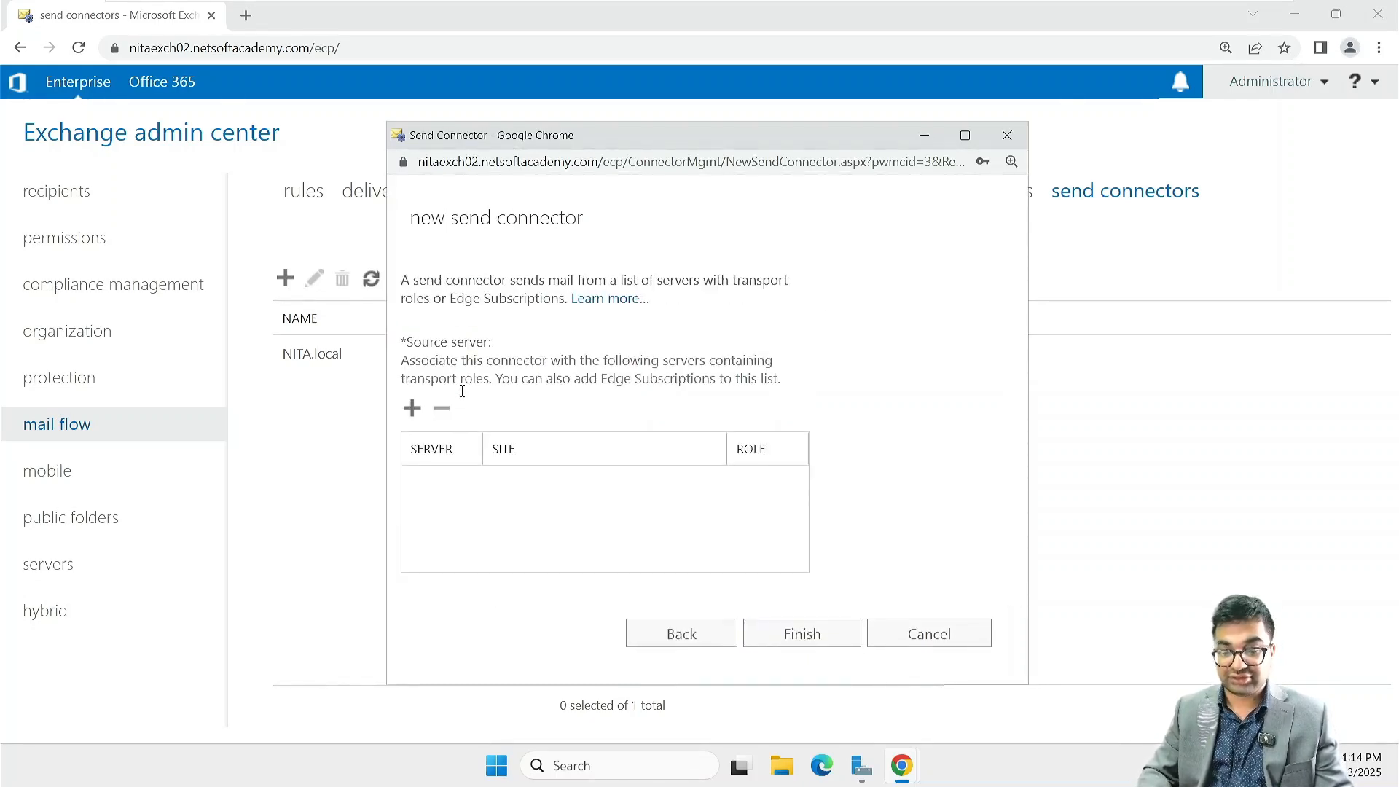
# Step: Assign NITAEXCH02 as the source server and finish creating the IBM.com send connector
pyautogui.click(415, 411)
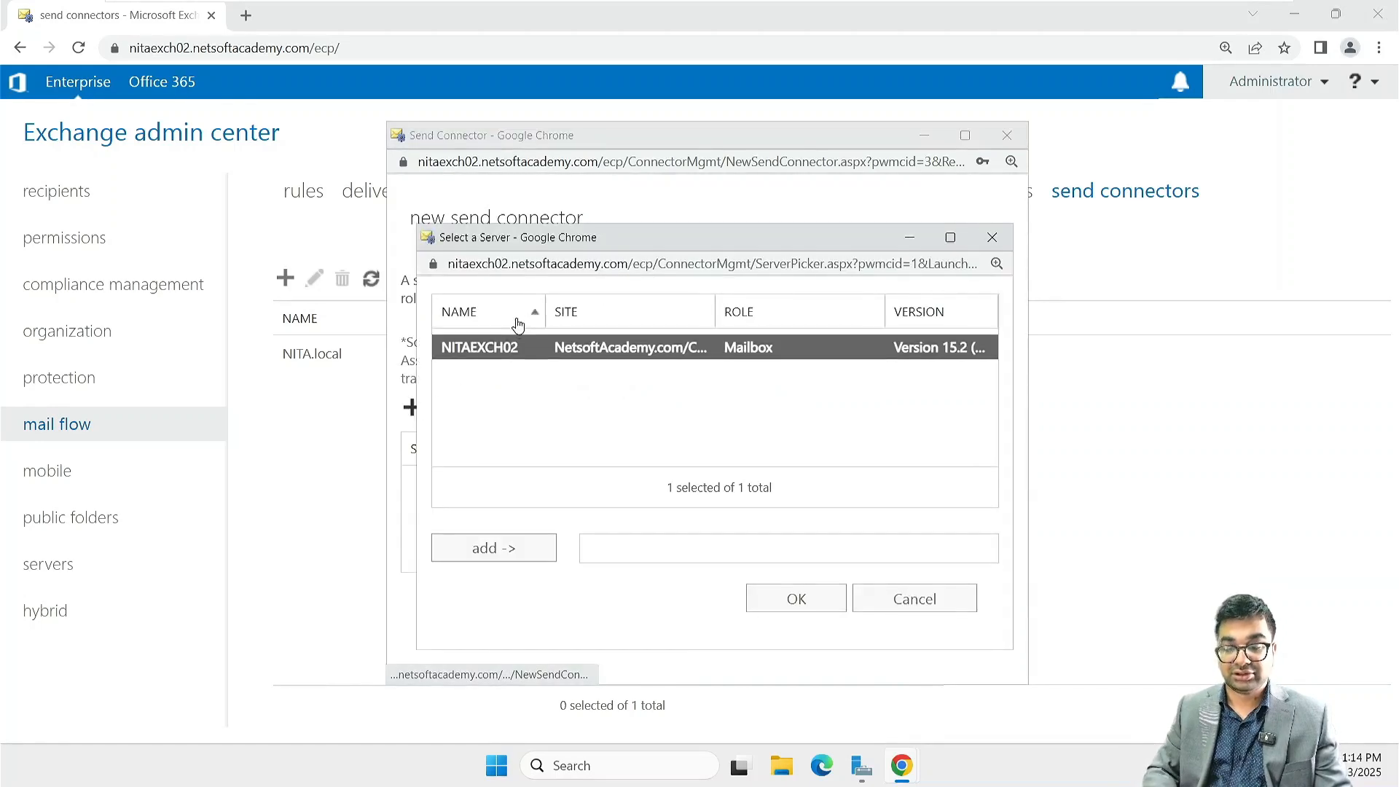
pyautogui.click(470, 552)
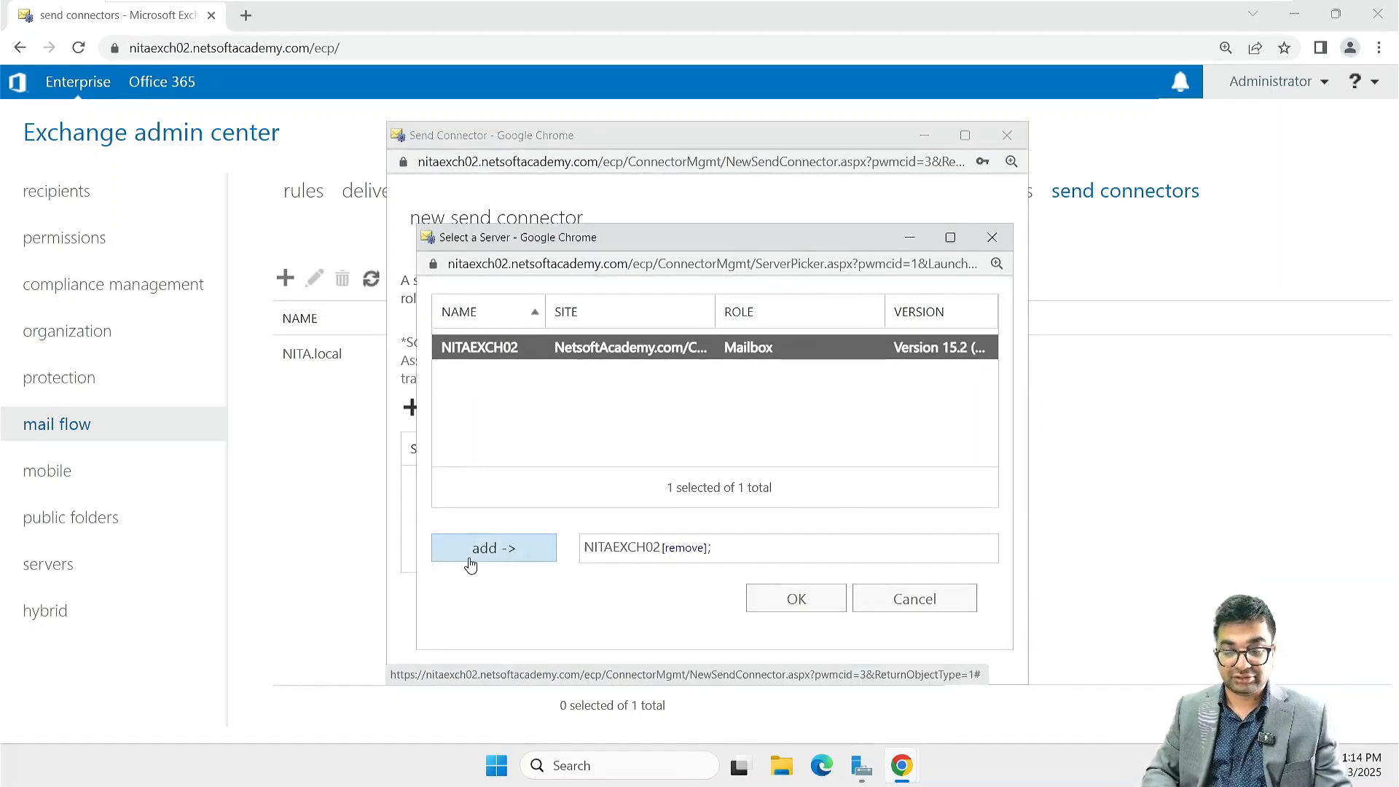
pyautogui.click(797, 598)
pyautogui.click(809, 649)
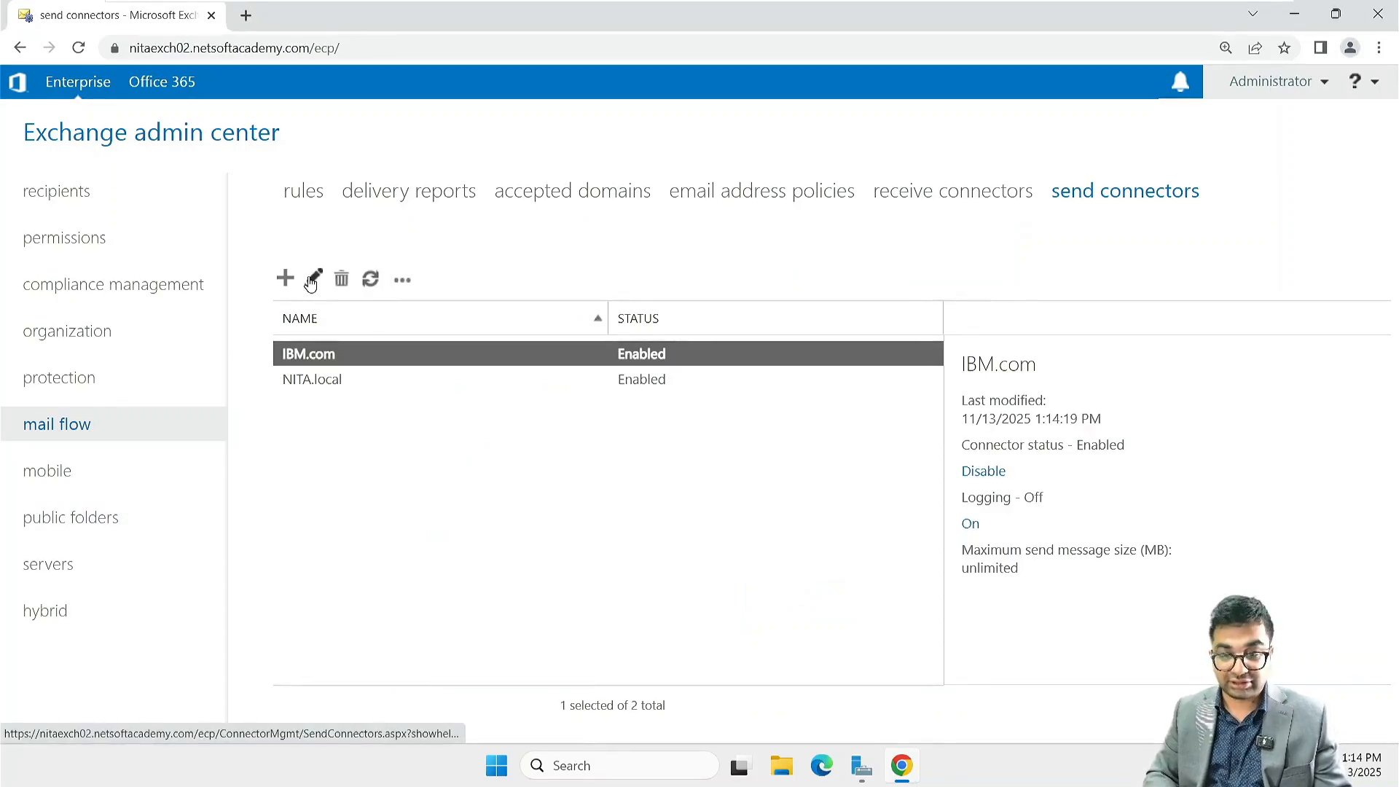
# Step: Start a new send connector named Dell.com with the type Internal
pyautogui.click(285, 279)
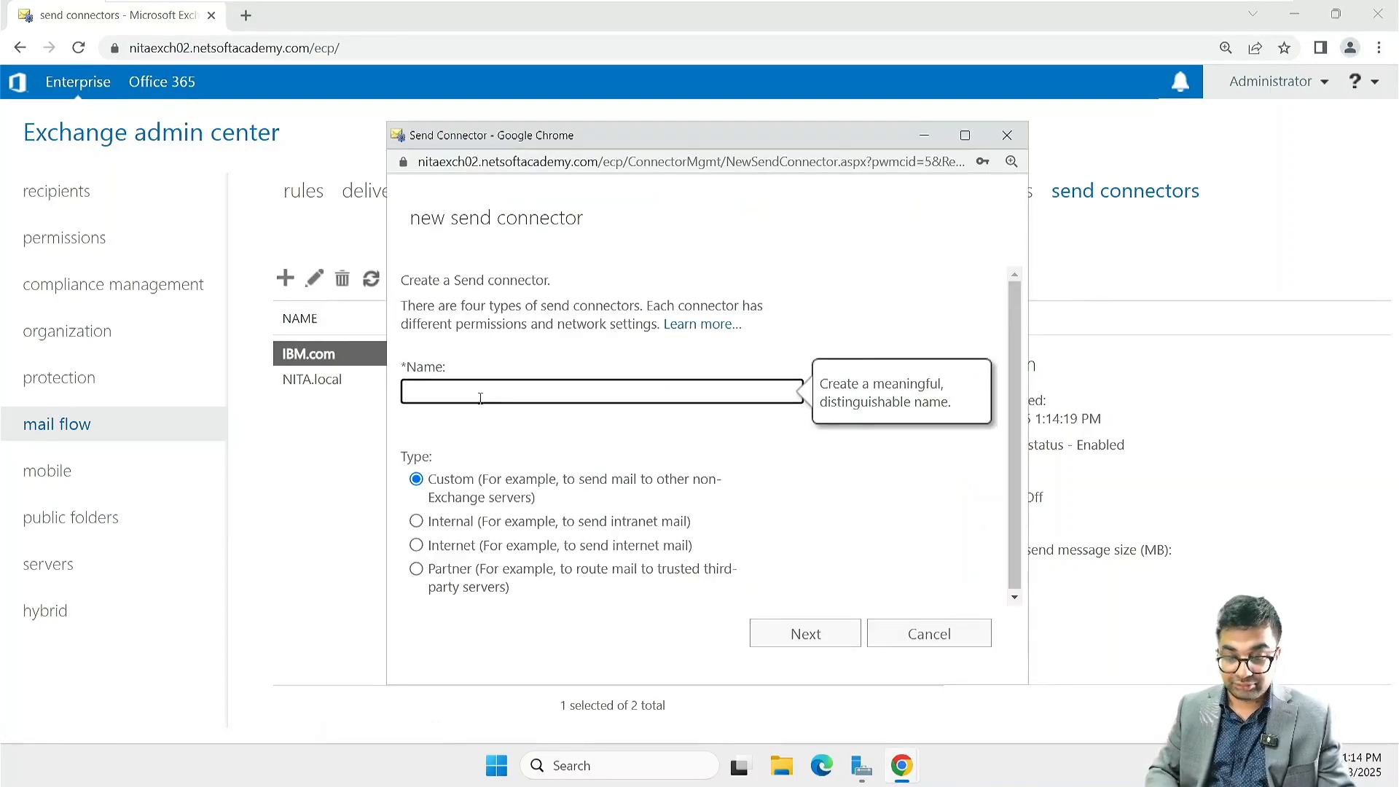
pyautogui.write('Dell.co')
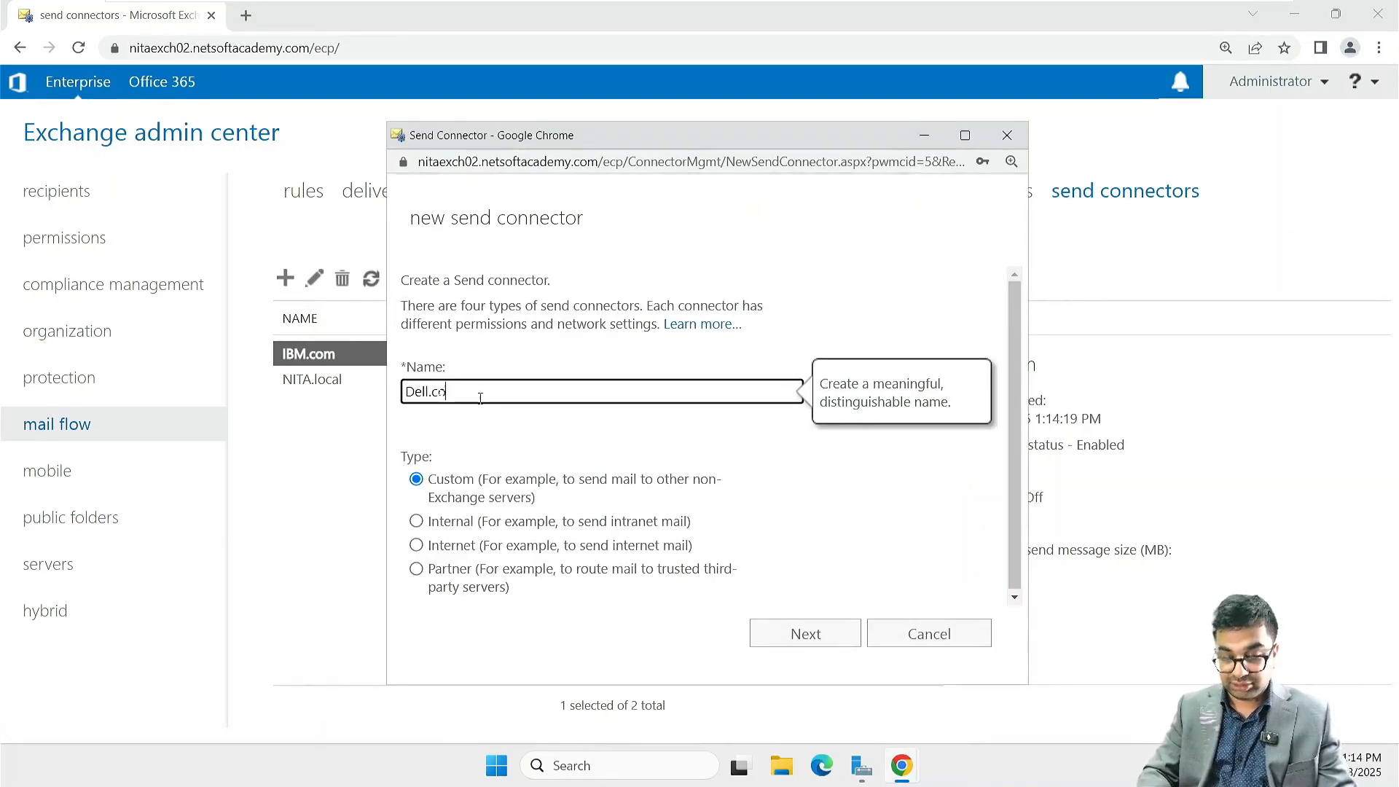
pyautogui.write('m')
pyautogui.click(416, 521)
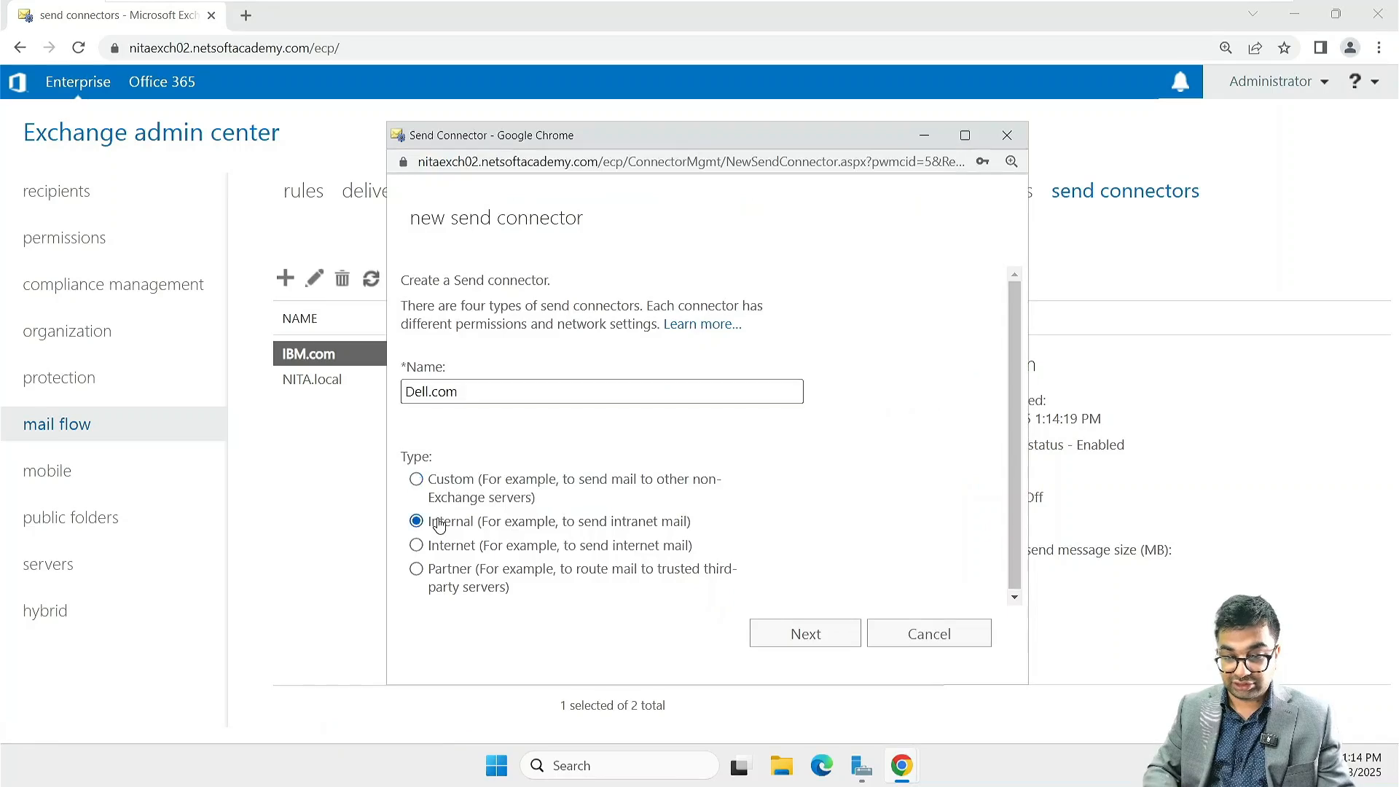
pyautogui.click(825, 637)
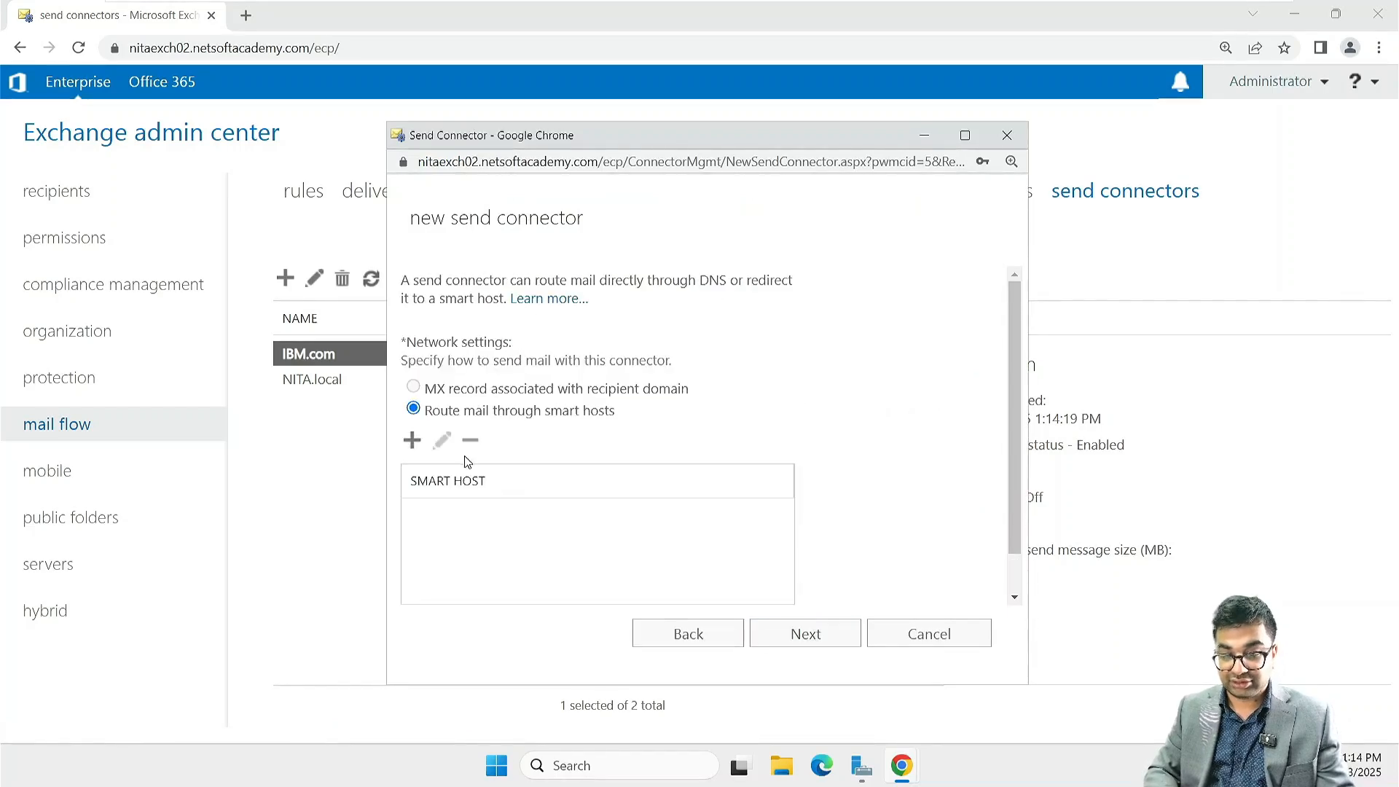
# Step: Route the Dell.com connector's mail through smart host 172.16.10.30 and accept None as the smart host authentication
pyautogui.click(412, 440)
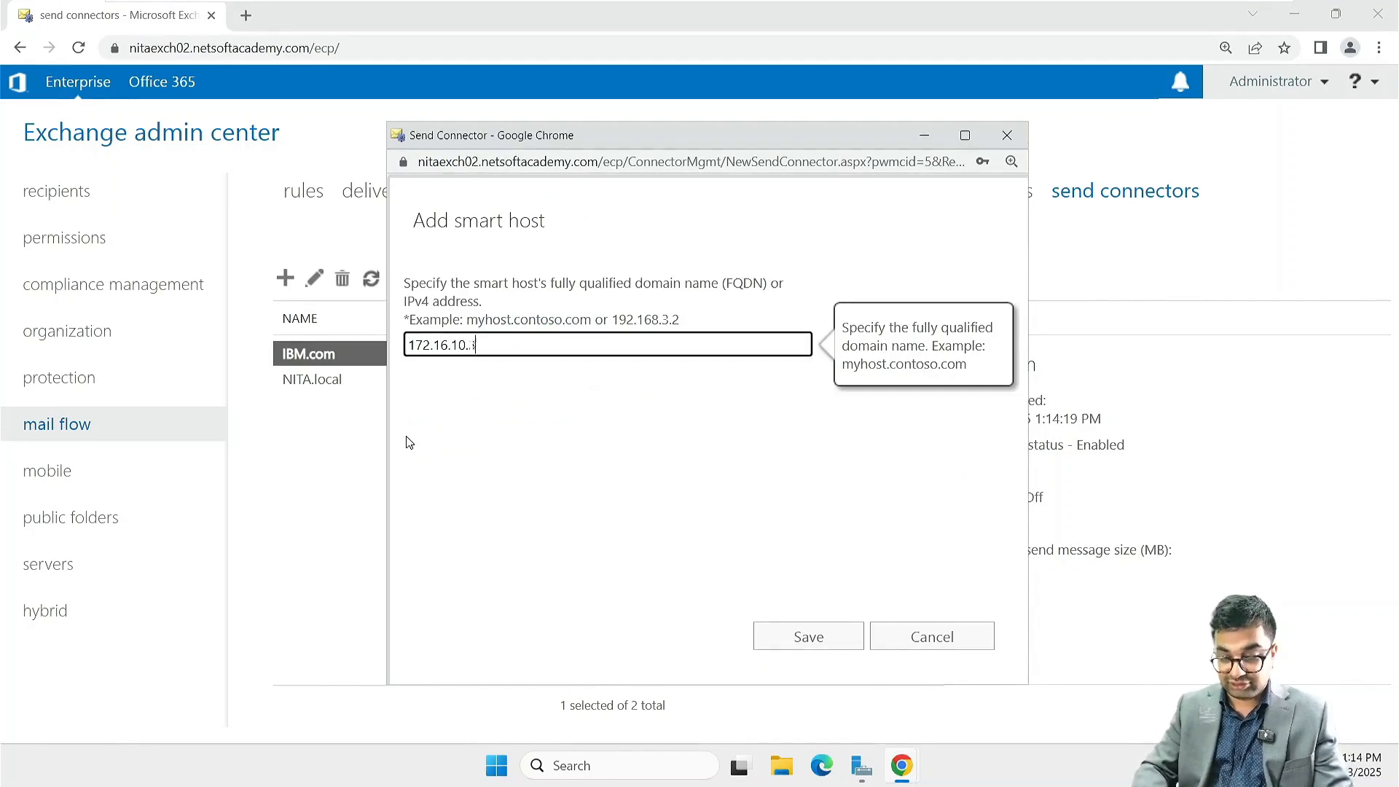
pyautogui.press('Return')
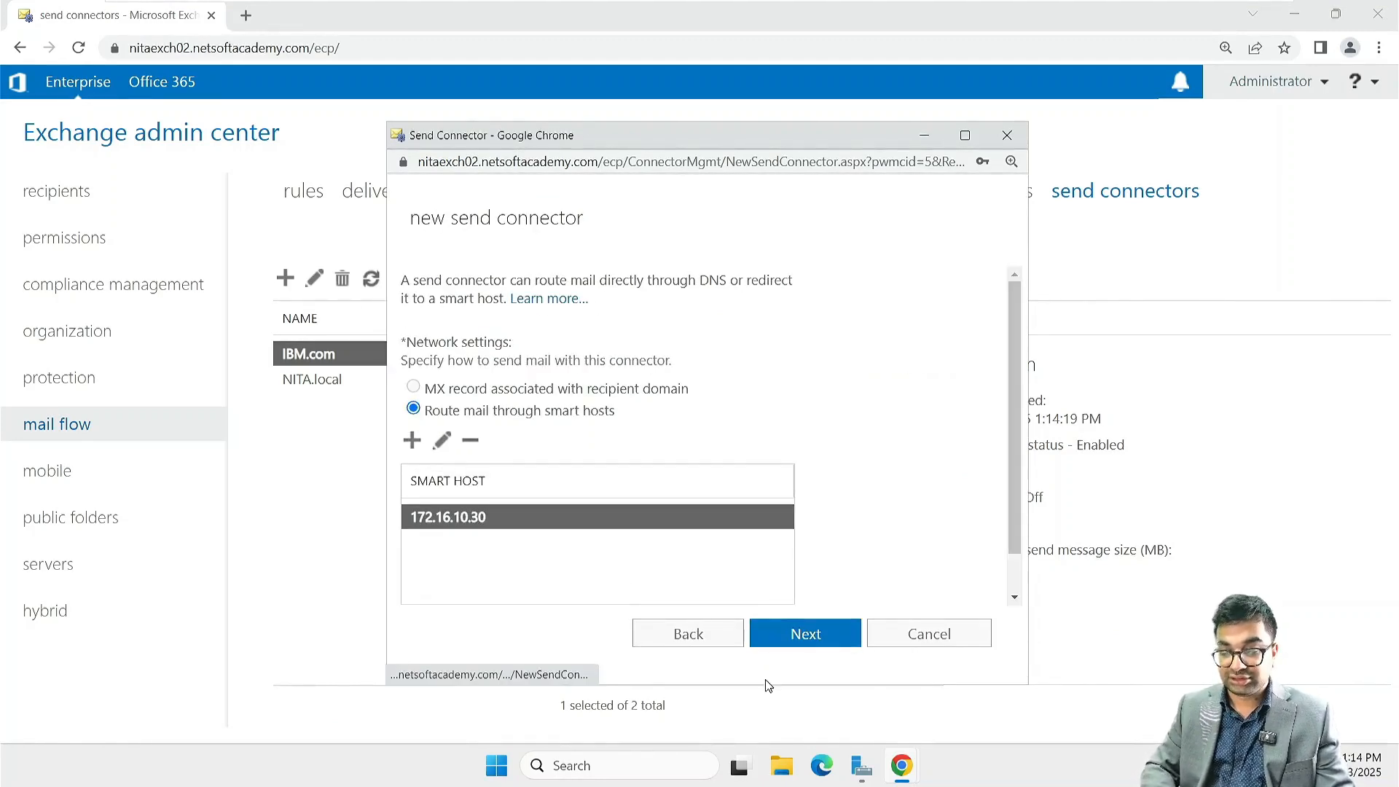
pyautogui.click(806, 635)
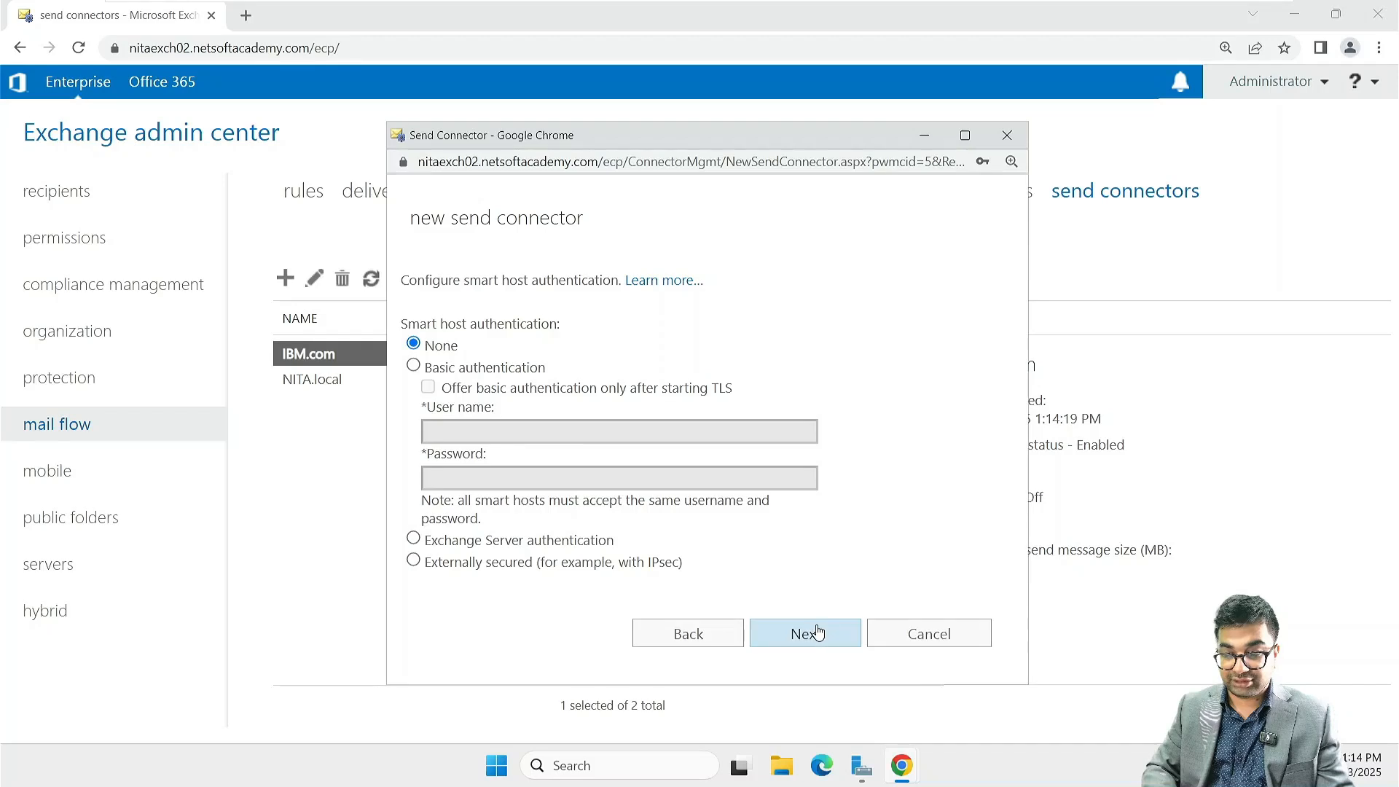
pyautogui.click(806, 633)
# Step: Add an SMTP address space for the domain Dell.com with a cost of 1
pyautogui.click(412, 426)
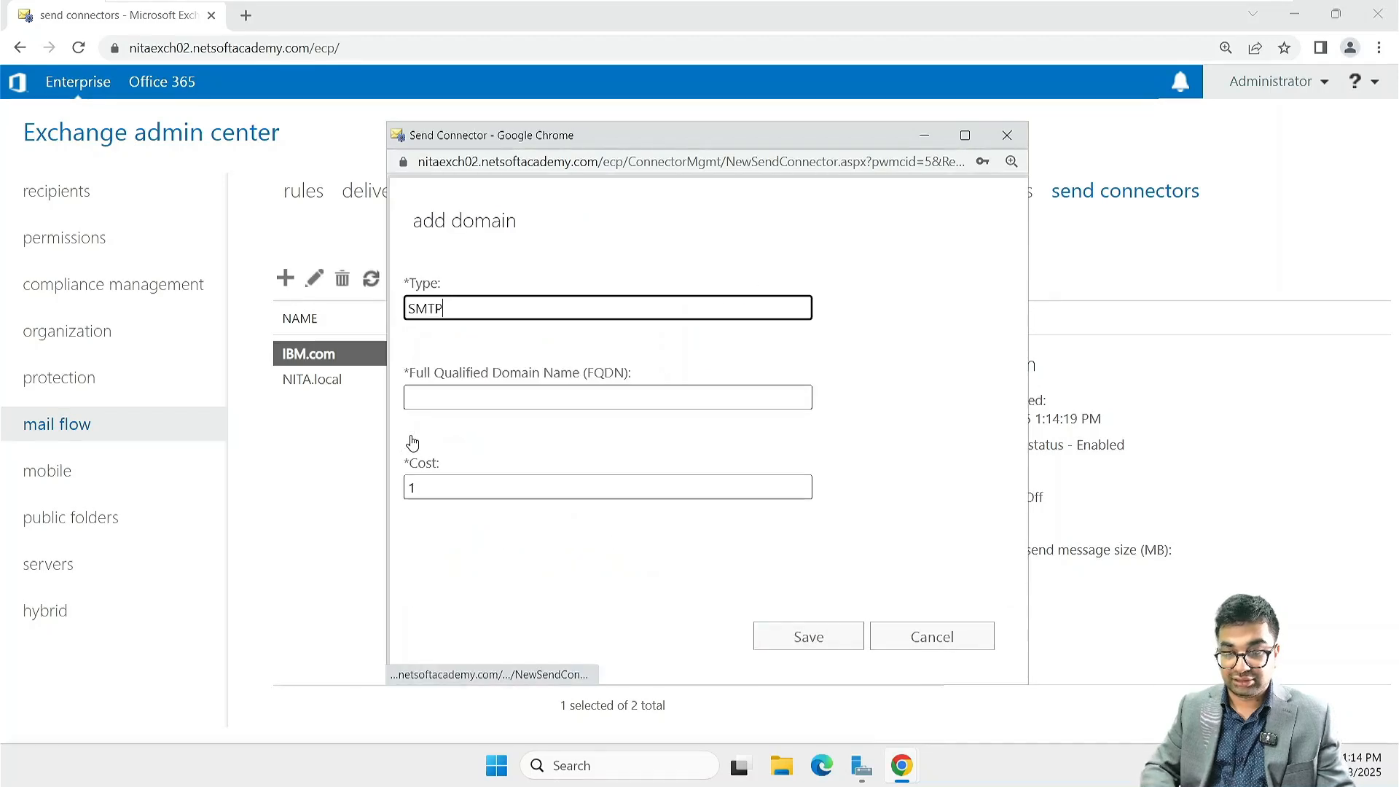
pyautogui.click(421, 397)
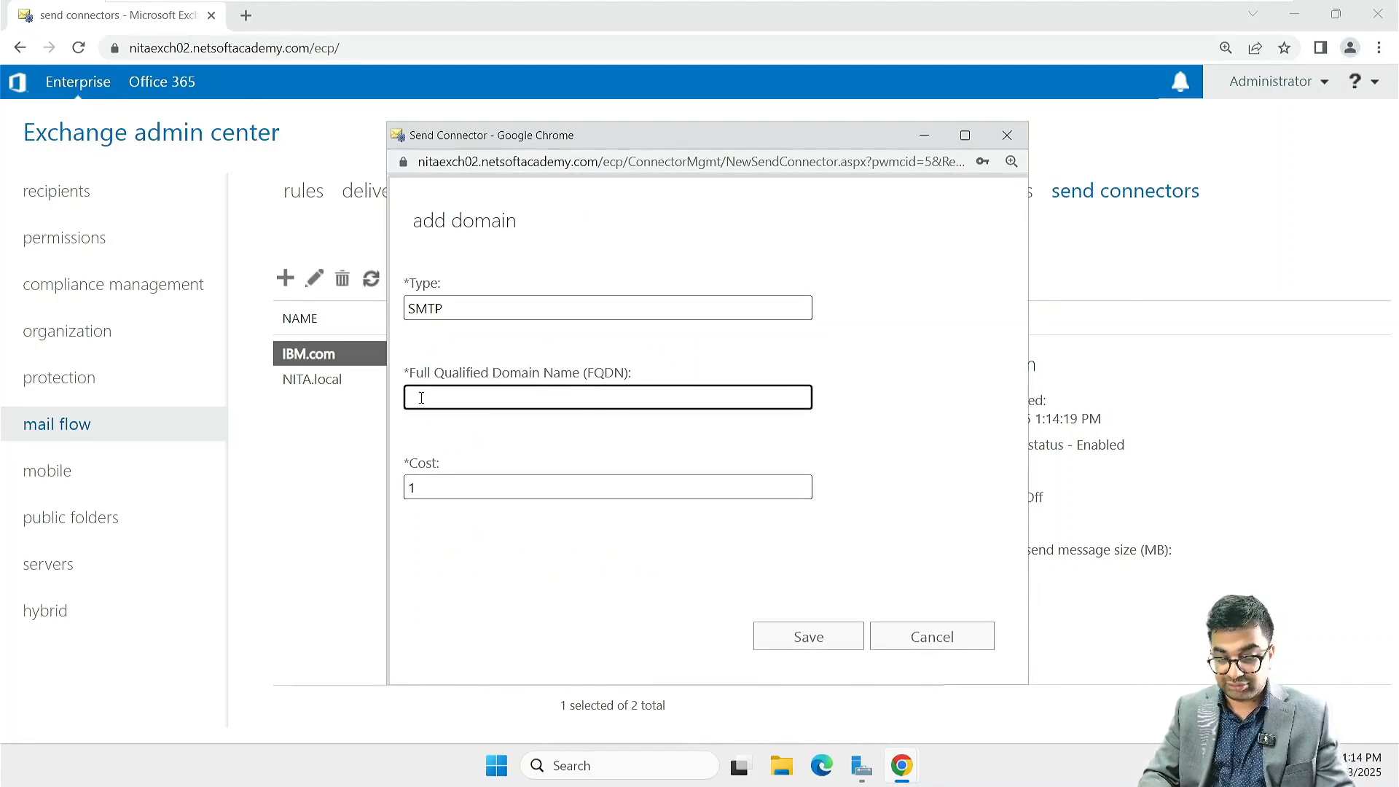
pyautogui.write('Dell.com')
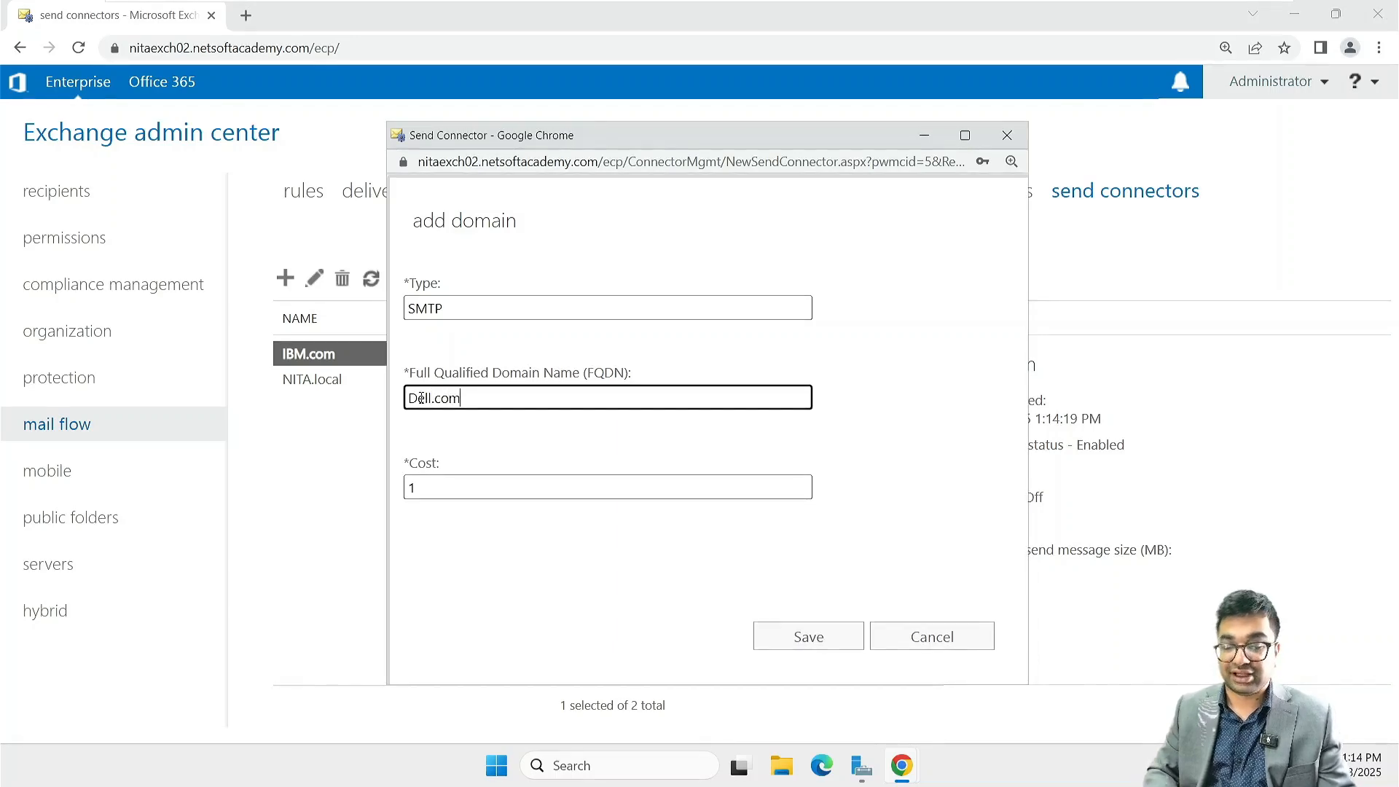
pyautogui.click(788, 633)
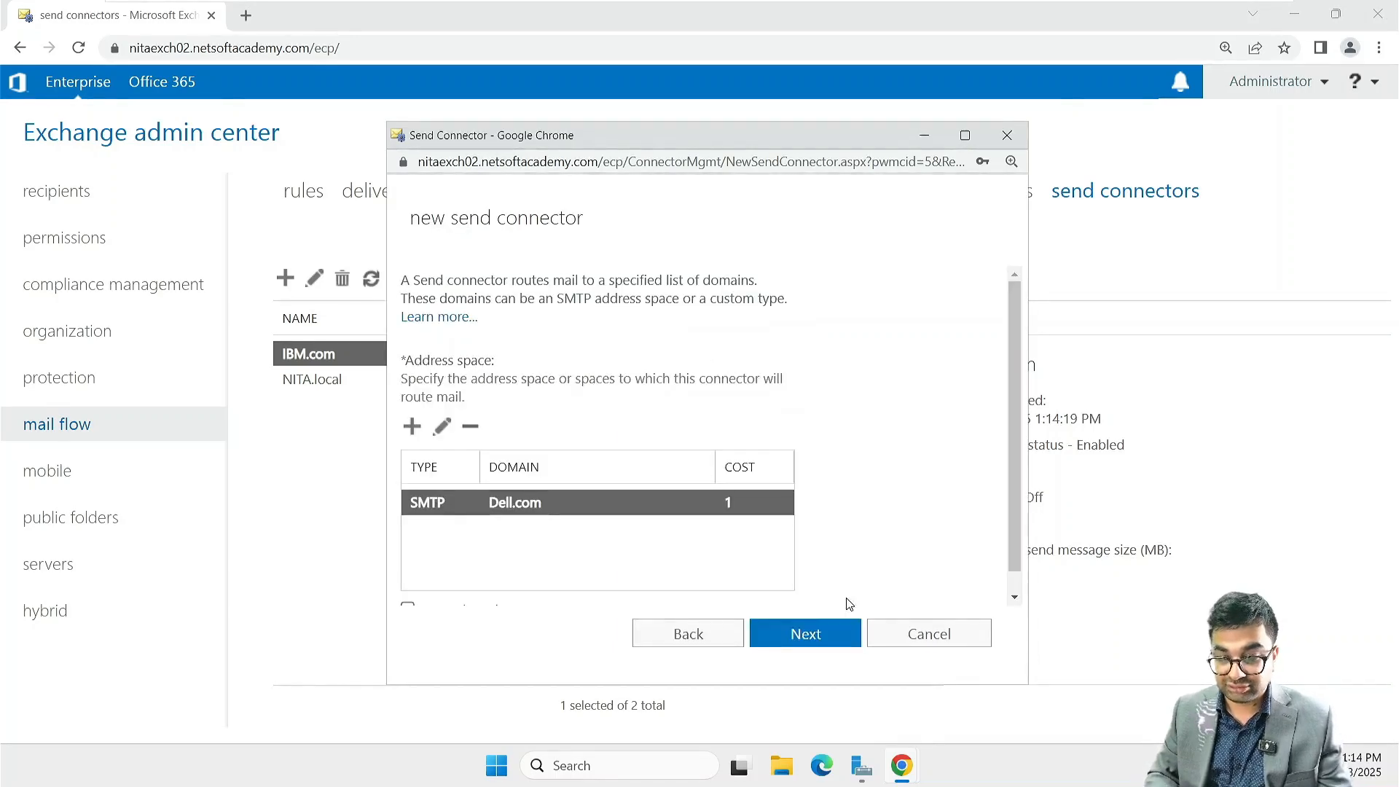
pyautogui.click(825, 654)
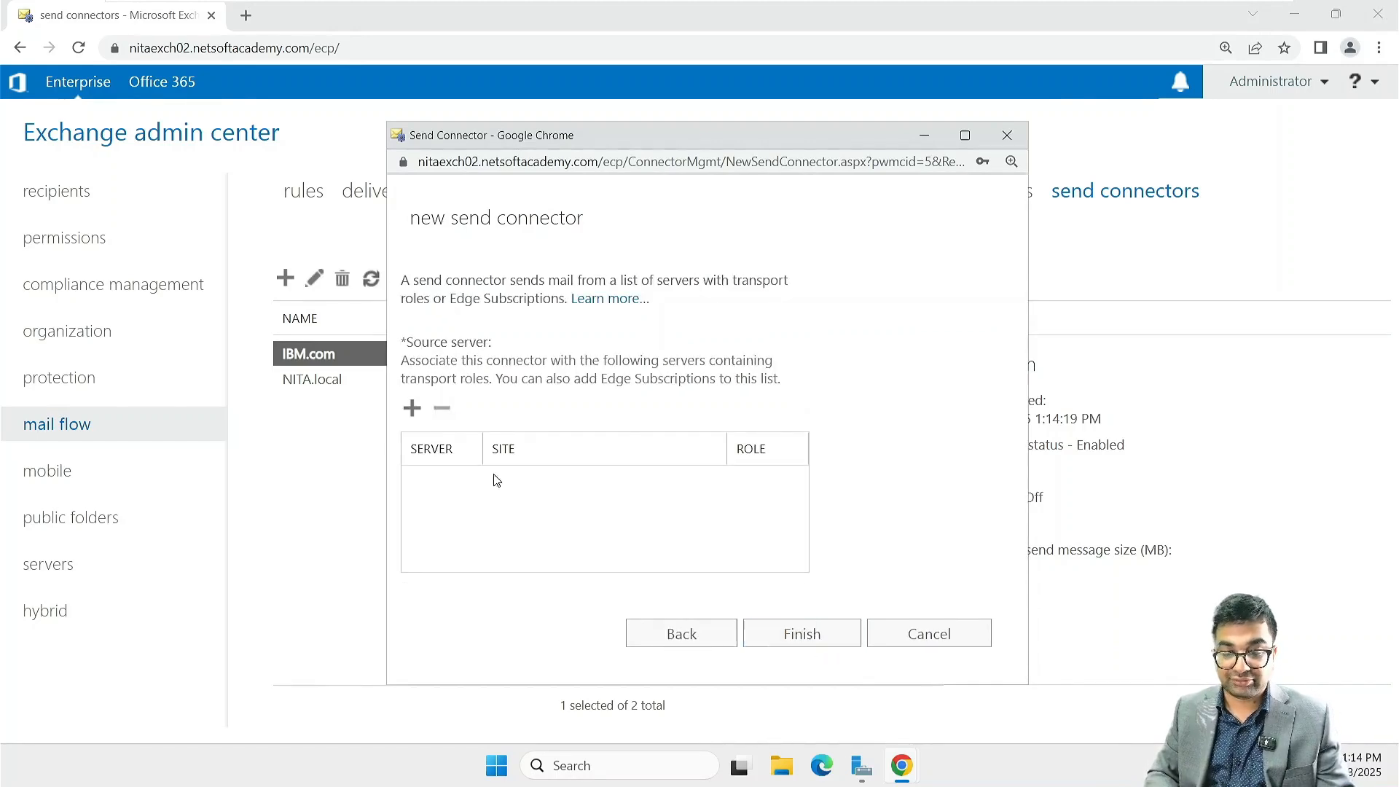
# Step: Assign NITAEXCH02 as the source server and finish creating the Dell.com send connector
pyautogui.click(414, 413)
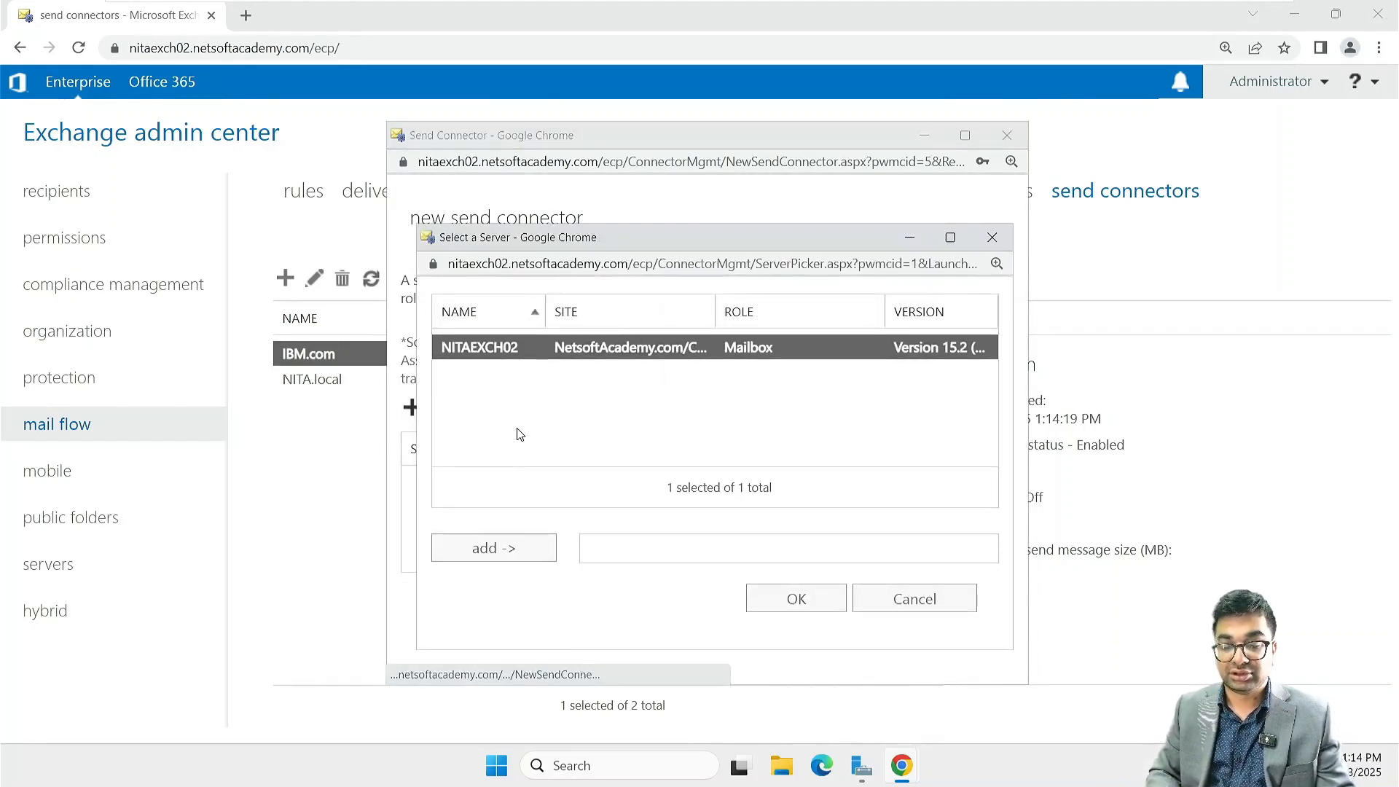
pyautogui.click(503, 560)
pyautogui.click(798, 602)
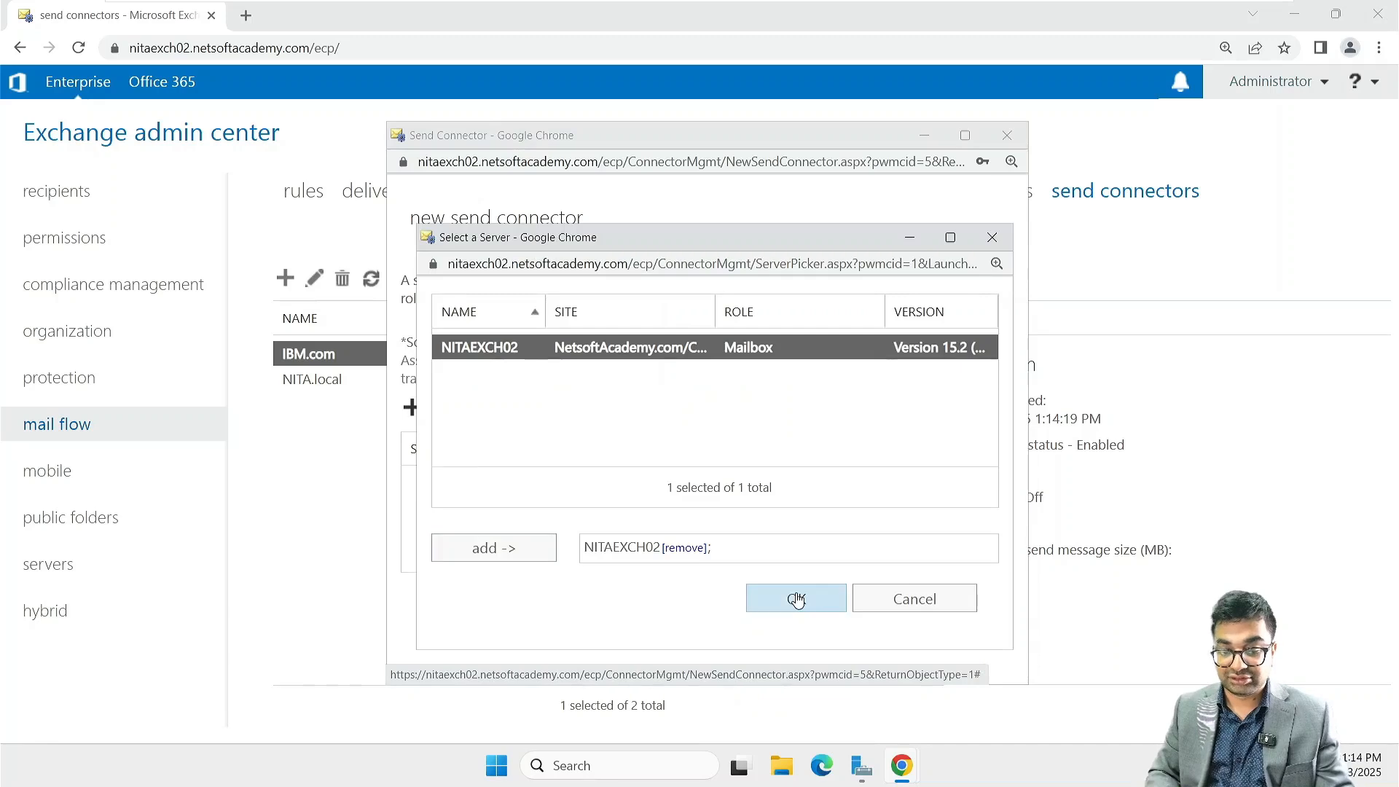
pyautogui.click(815, 633)
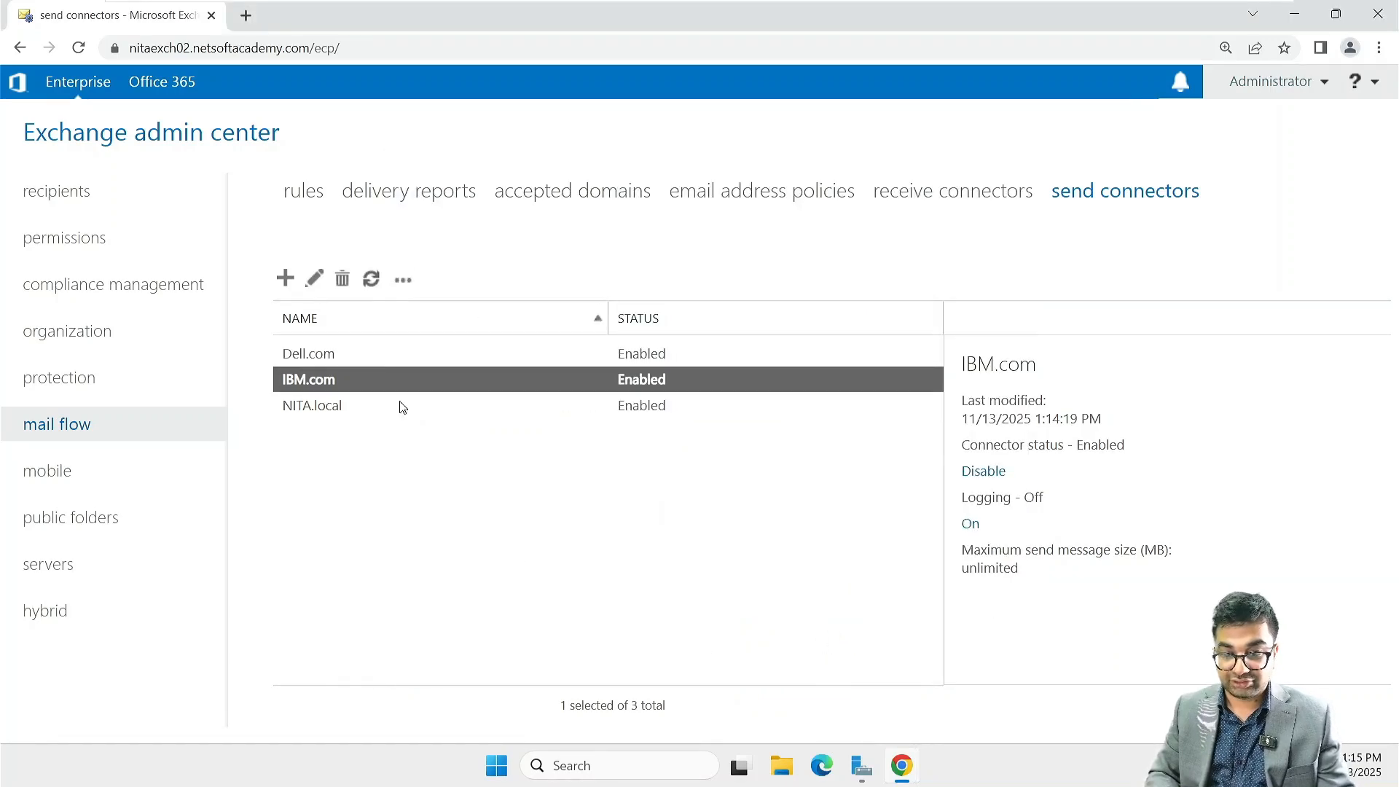
# Step: Start another send connector named HP.com with the type Internal
pyautogui.click(285, 279)
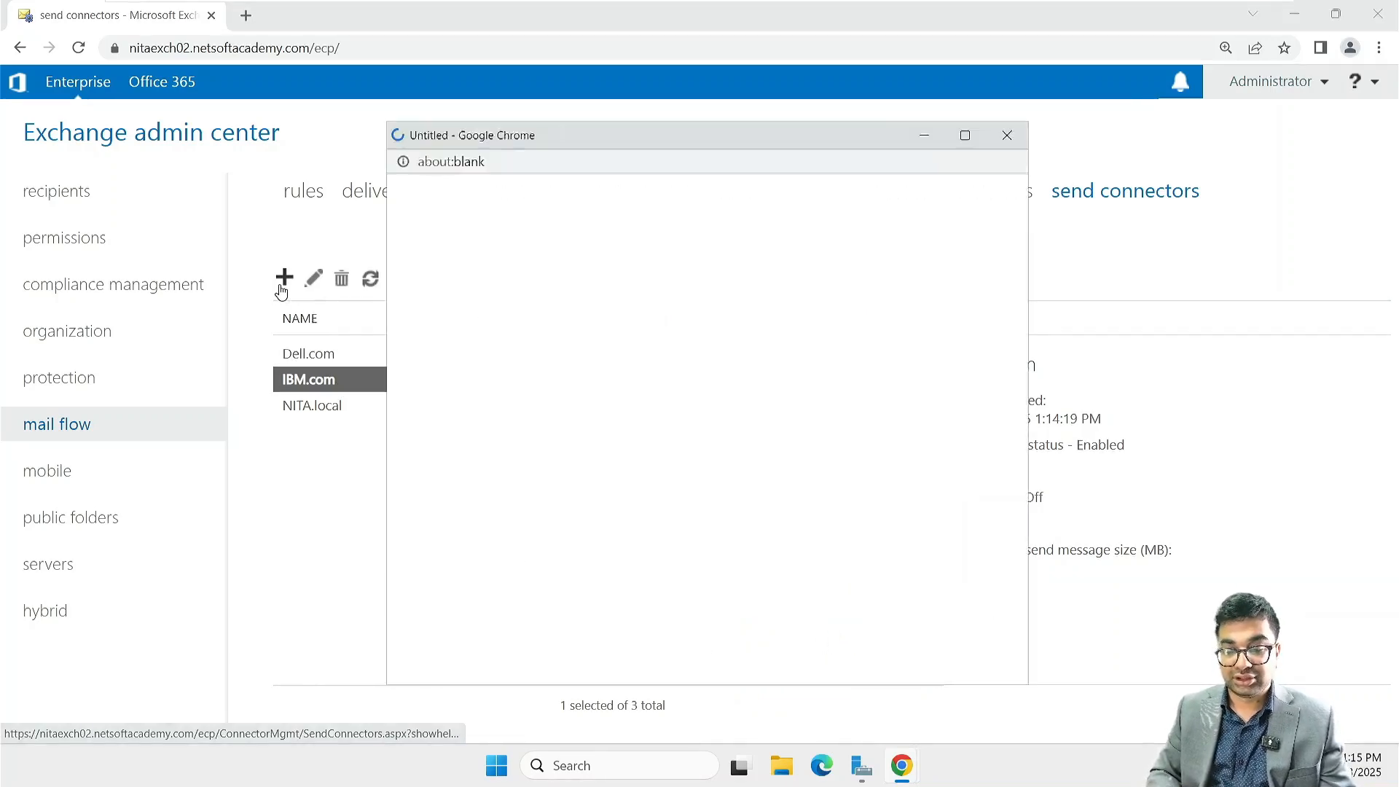
pyautogui.write('HP.com')
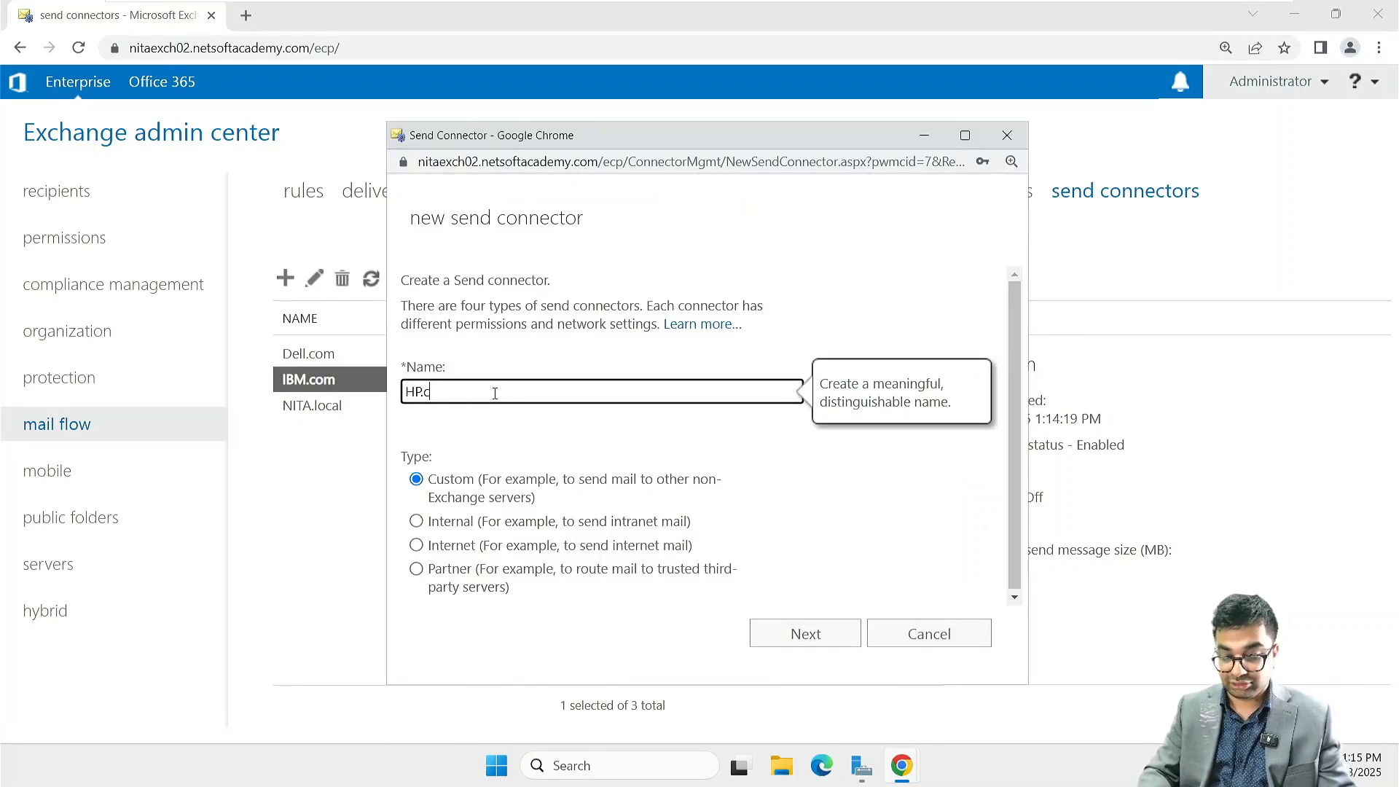
pyautogui.click(447, 522)
pyautogui.click(811, 623)
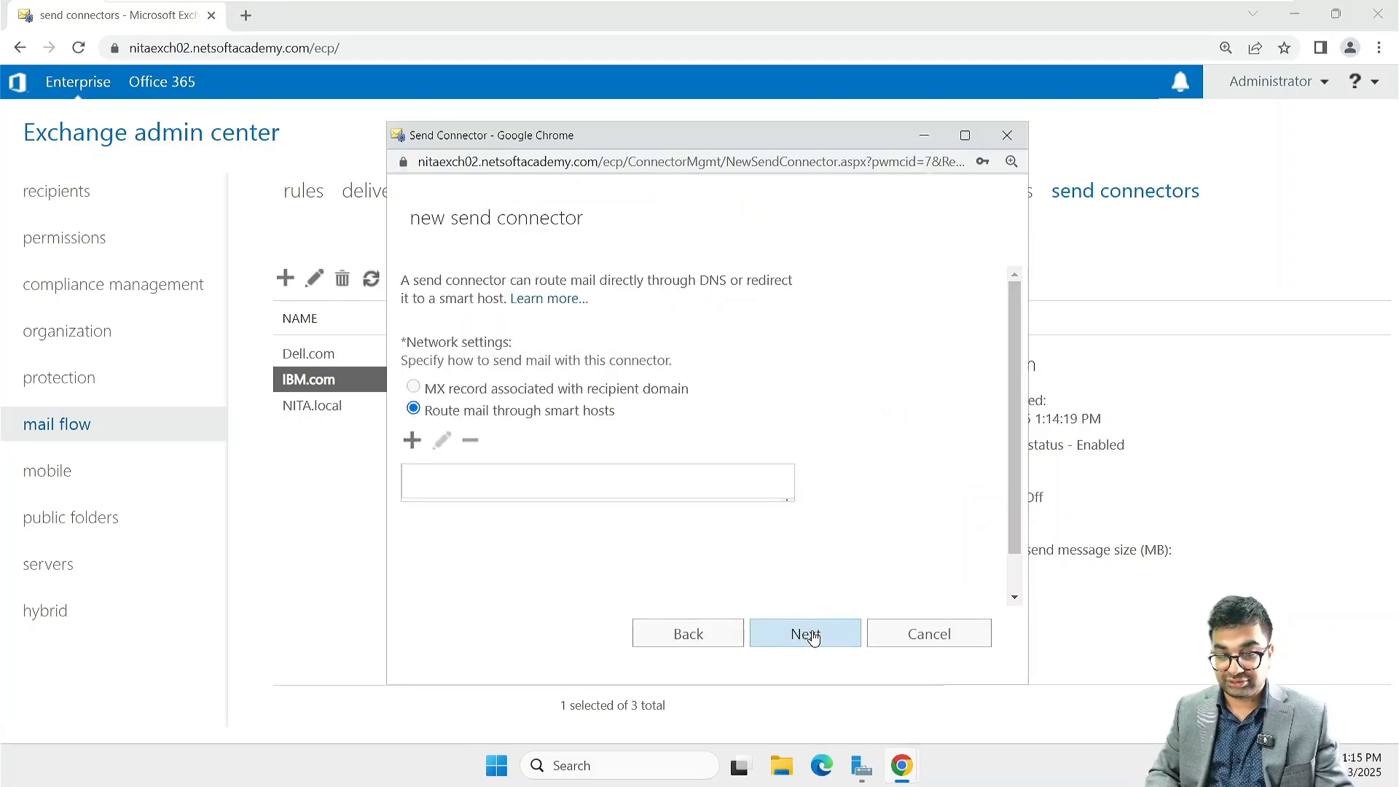
# Step: Route the HP.com connector's mail through smart host 172.16.10.30 and accept None as the smart host authentication
pyautogui.click(413, 442)
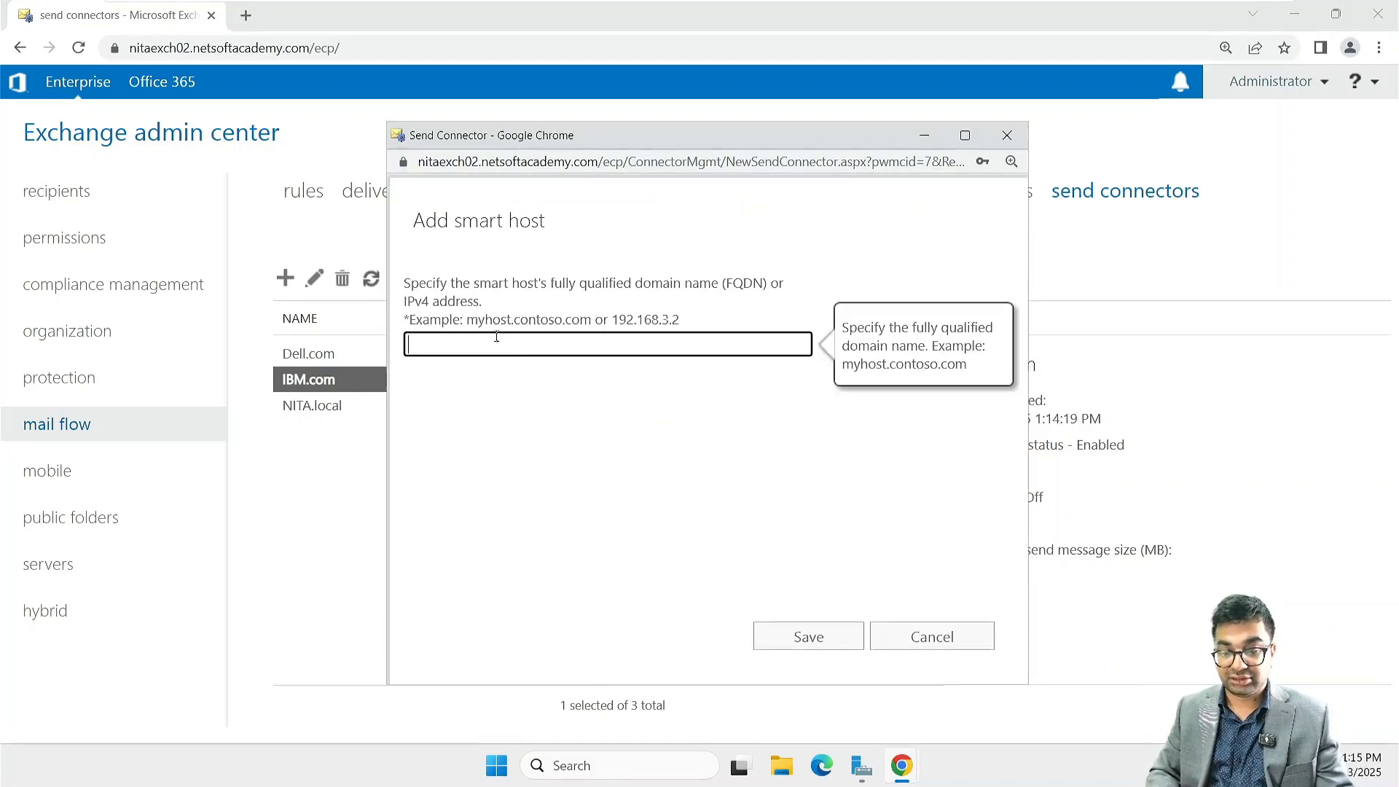
pyautogui.write('172.16.10.30')
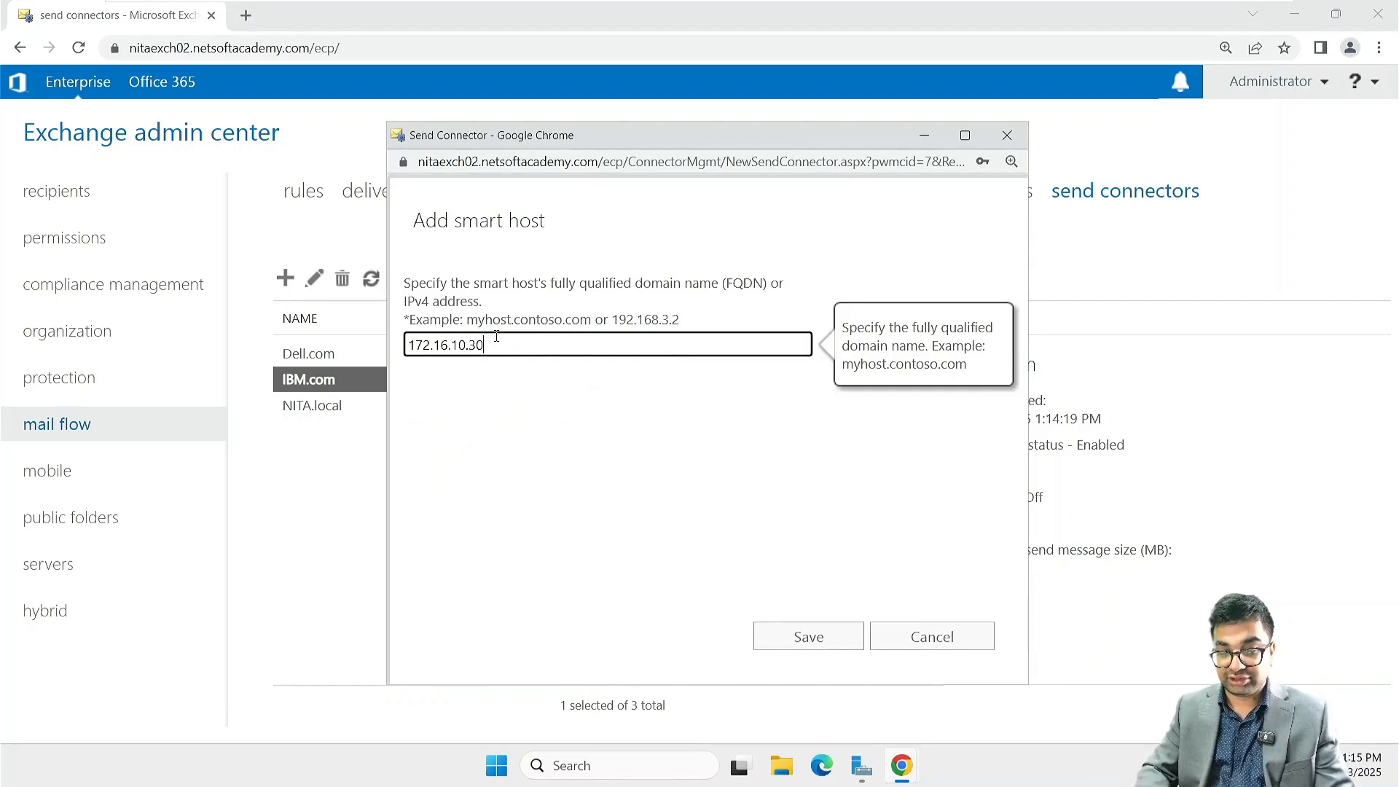
pyautogui.press('Return')
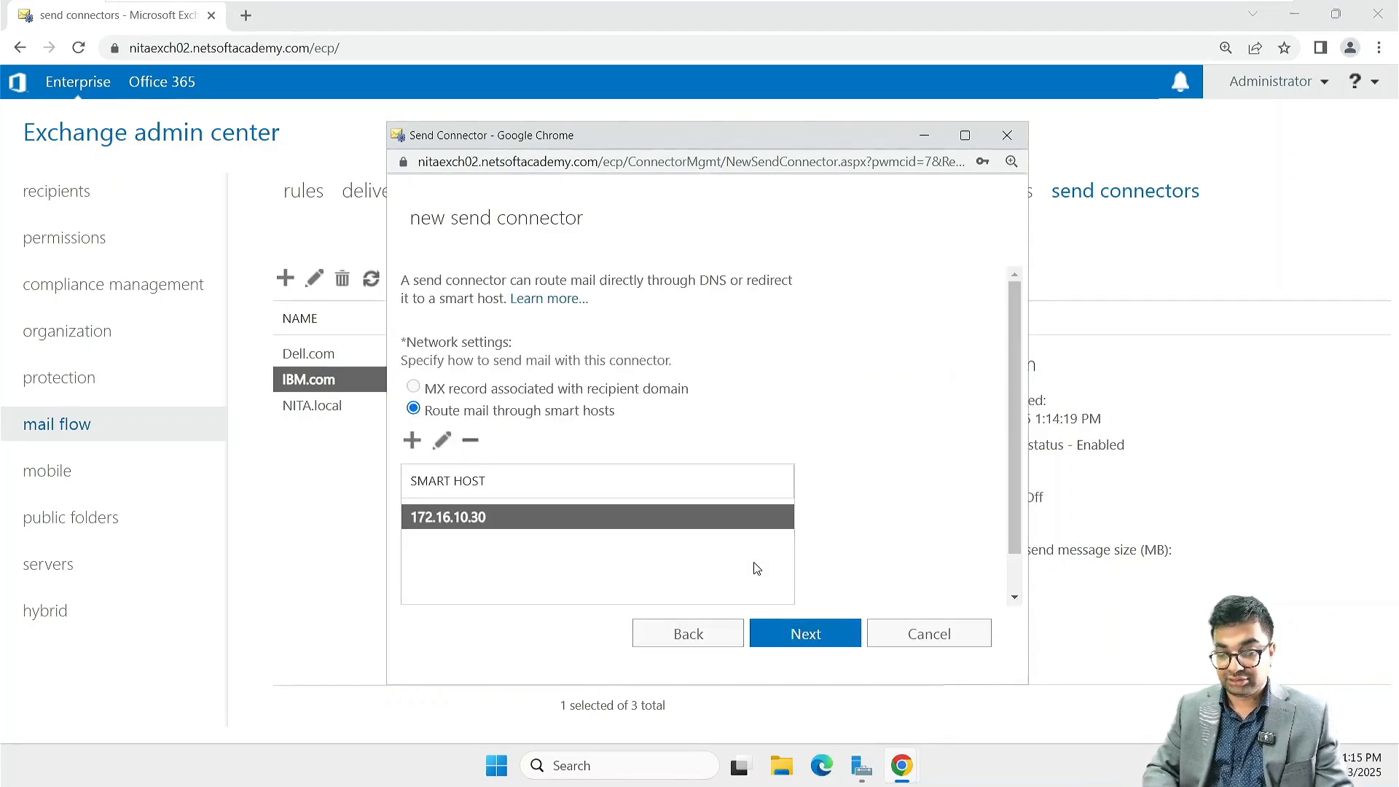
pyautogui.click(842, 645)
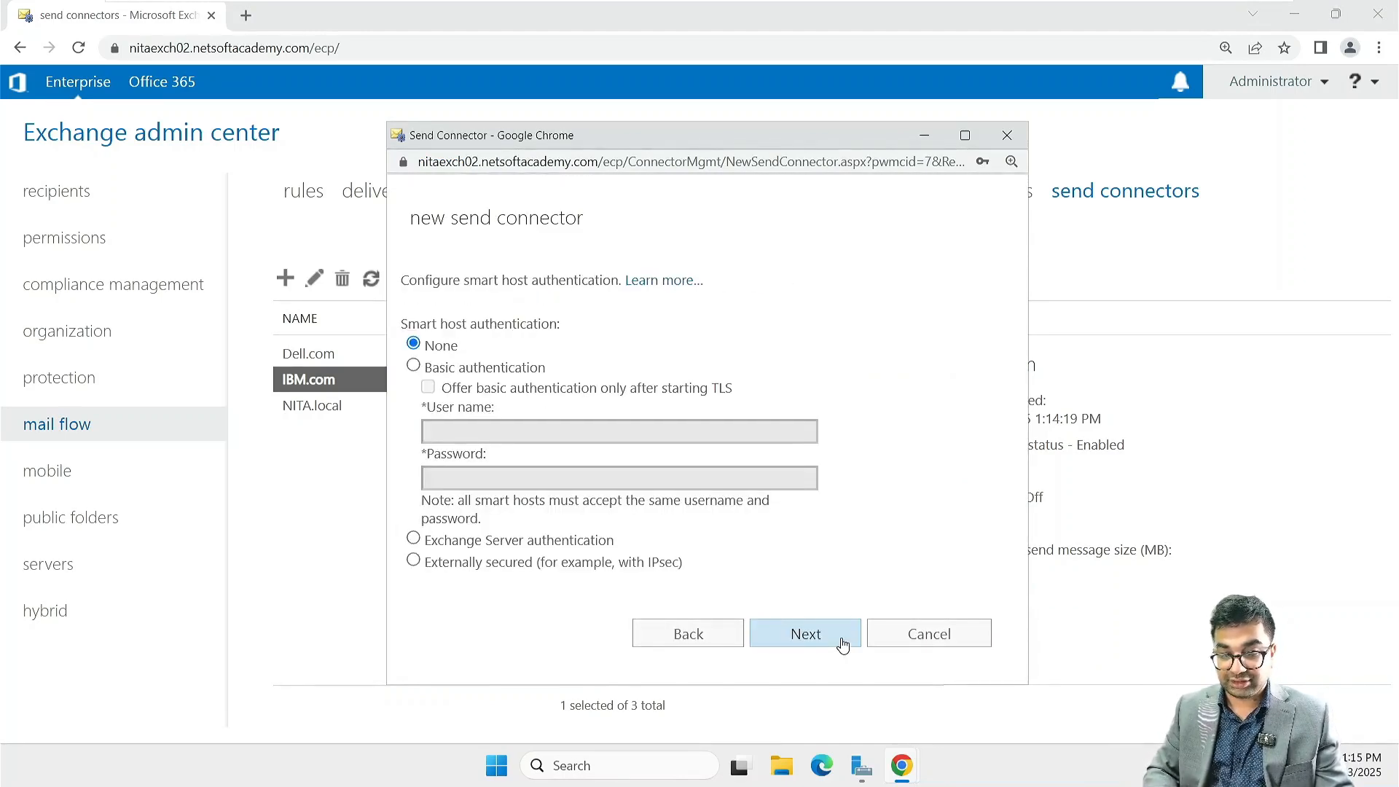
pyautogui.click(842, 644)
# Step: Add an SMTP address space for the domain HP.com with a cost of 1
pyautogui.click(413, 427)
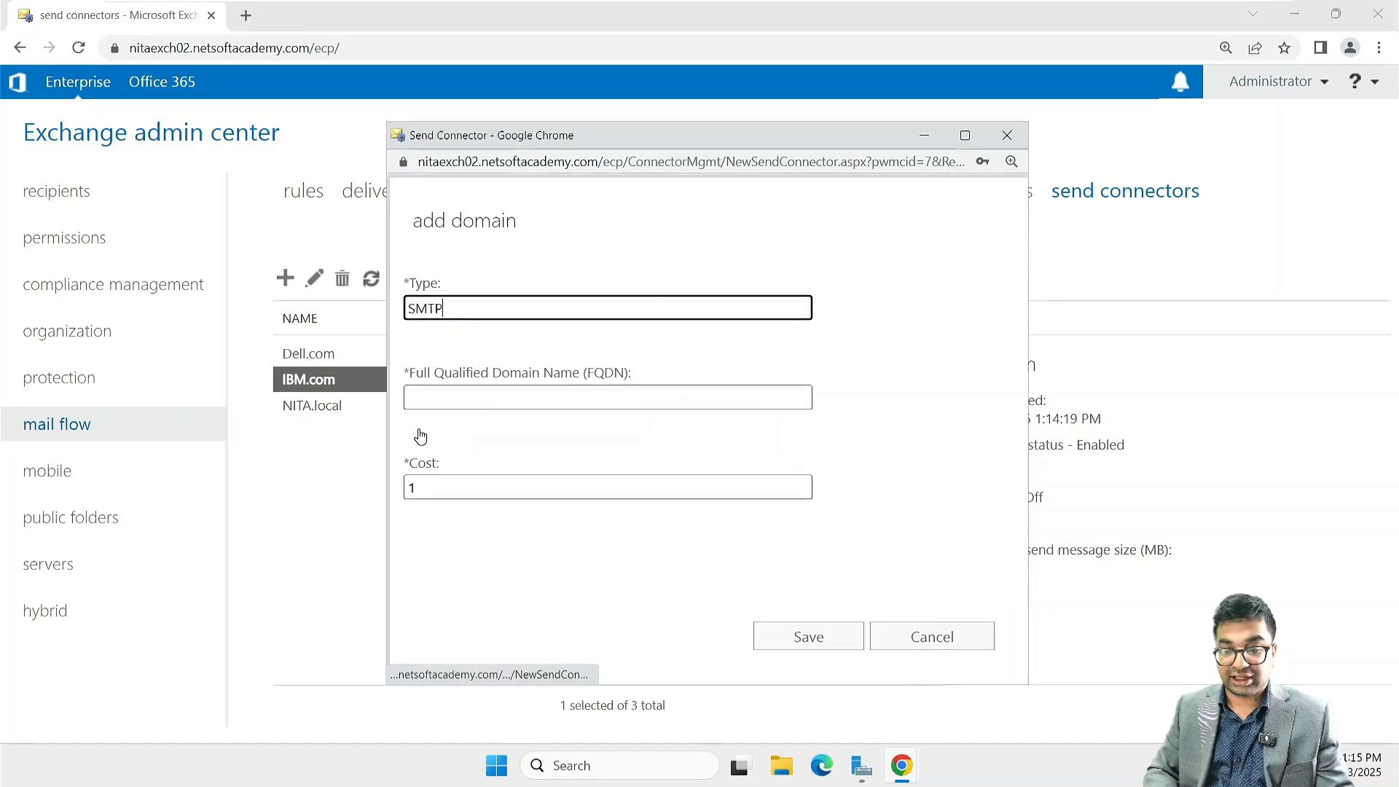
pyautogui.click(453, 395)
pyautogui.write('HP')
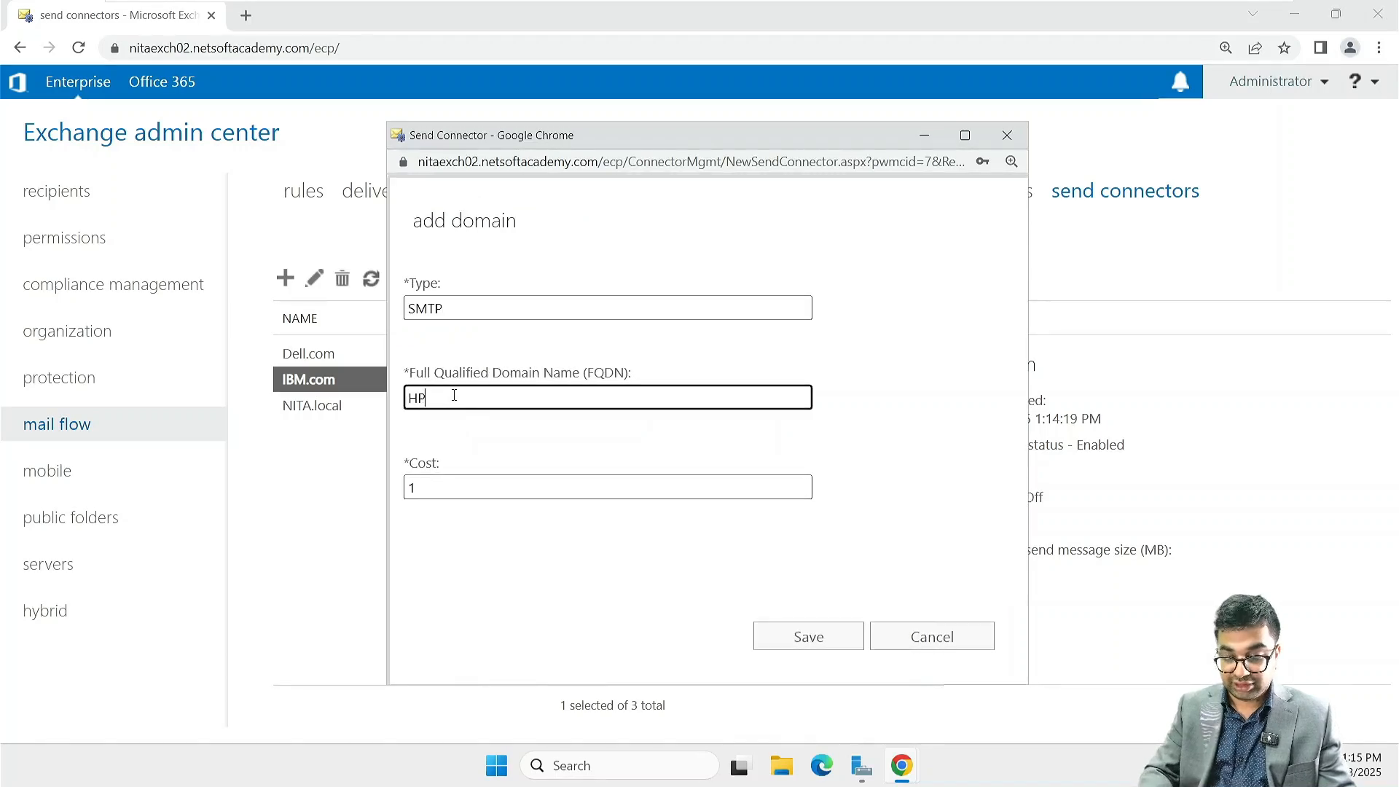
pyautogui.write('.com')
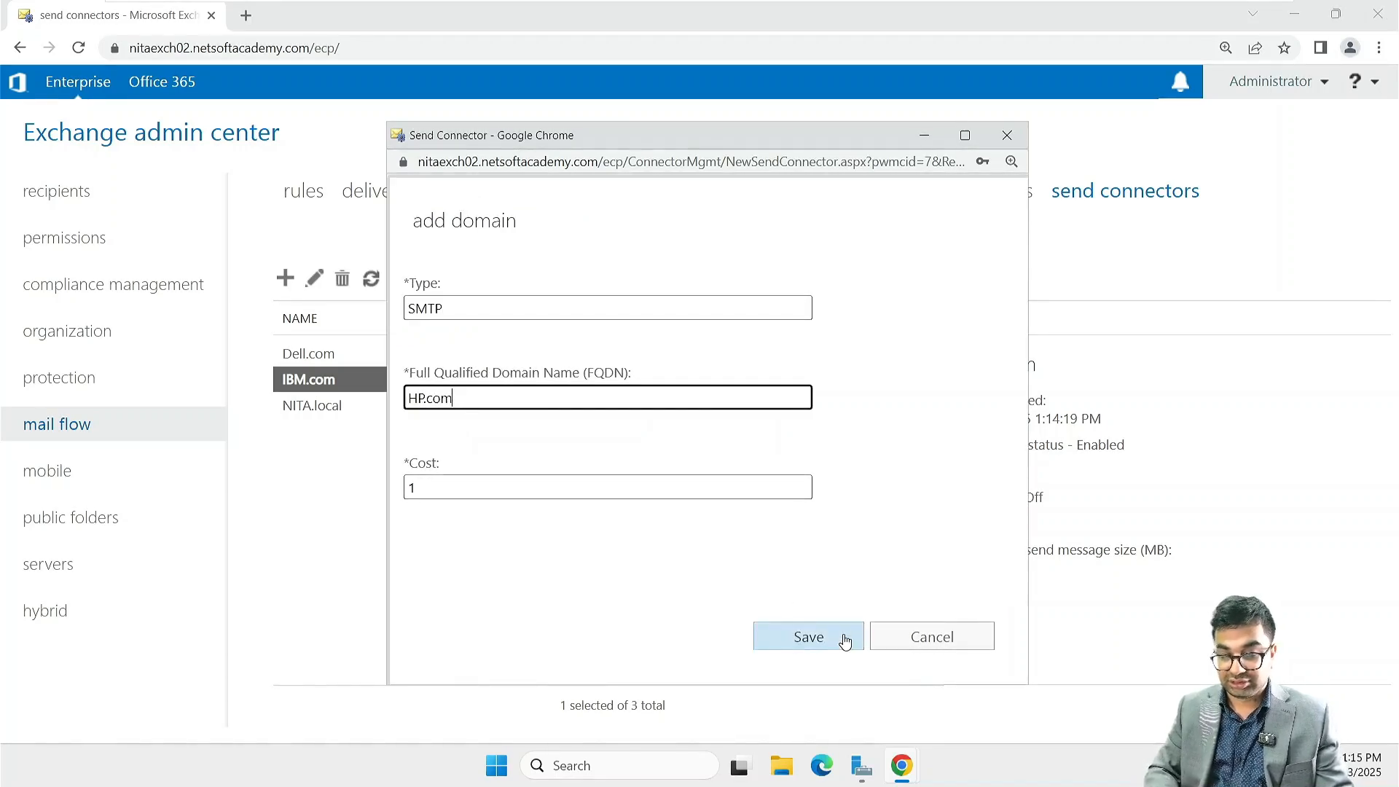
pyautogui.click(845, 641)
pyautogui.click(801, 637)
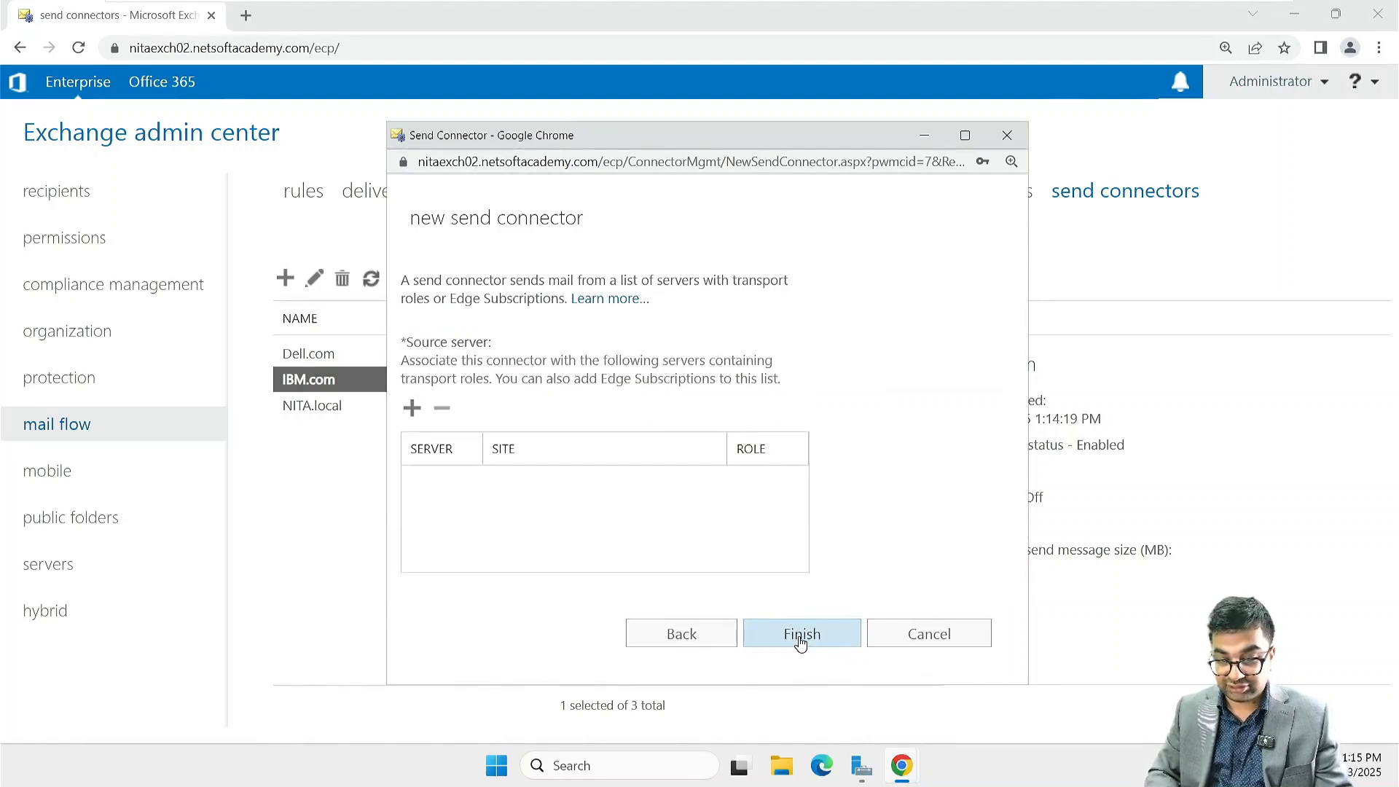
# Step: Assign NITAEXCH02 as the source server and finish creating the HP.com send connector
pyautogui.click(412, 407)
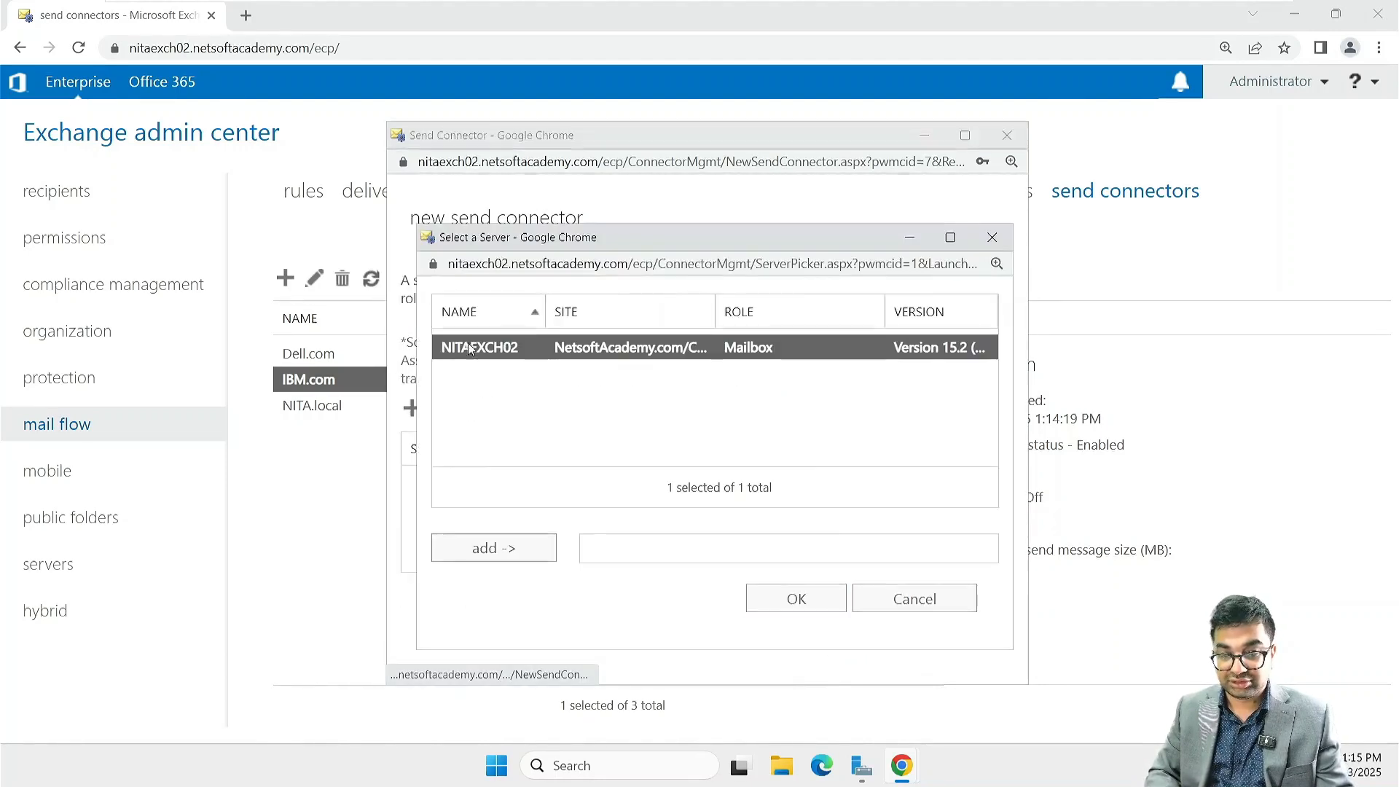
pyautogui.click(500, 550)
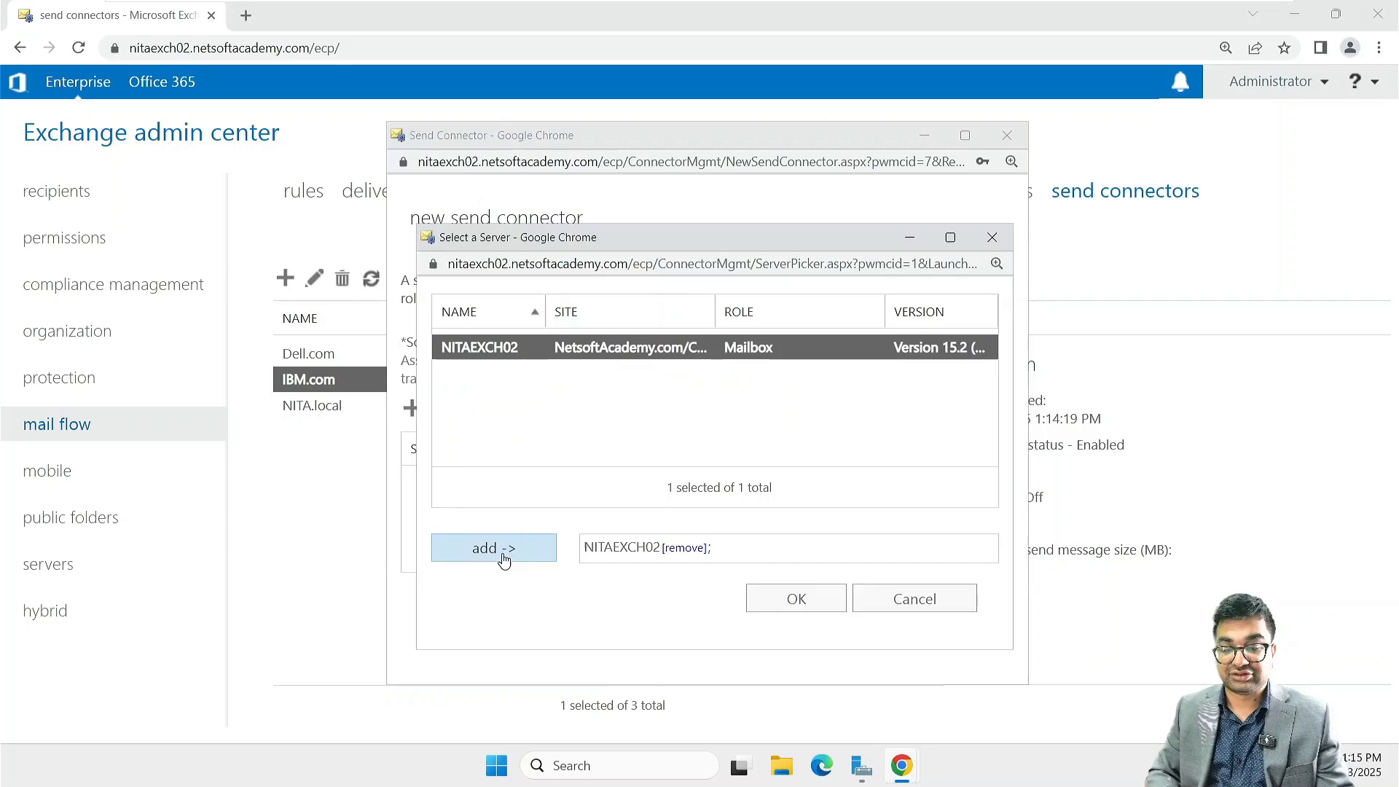
pyautogui.click(789, 616)
pyautogui.click(833, 629)
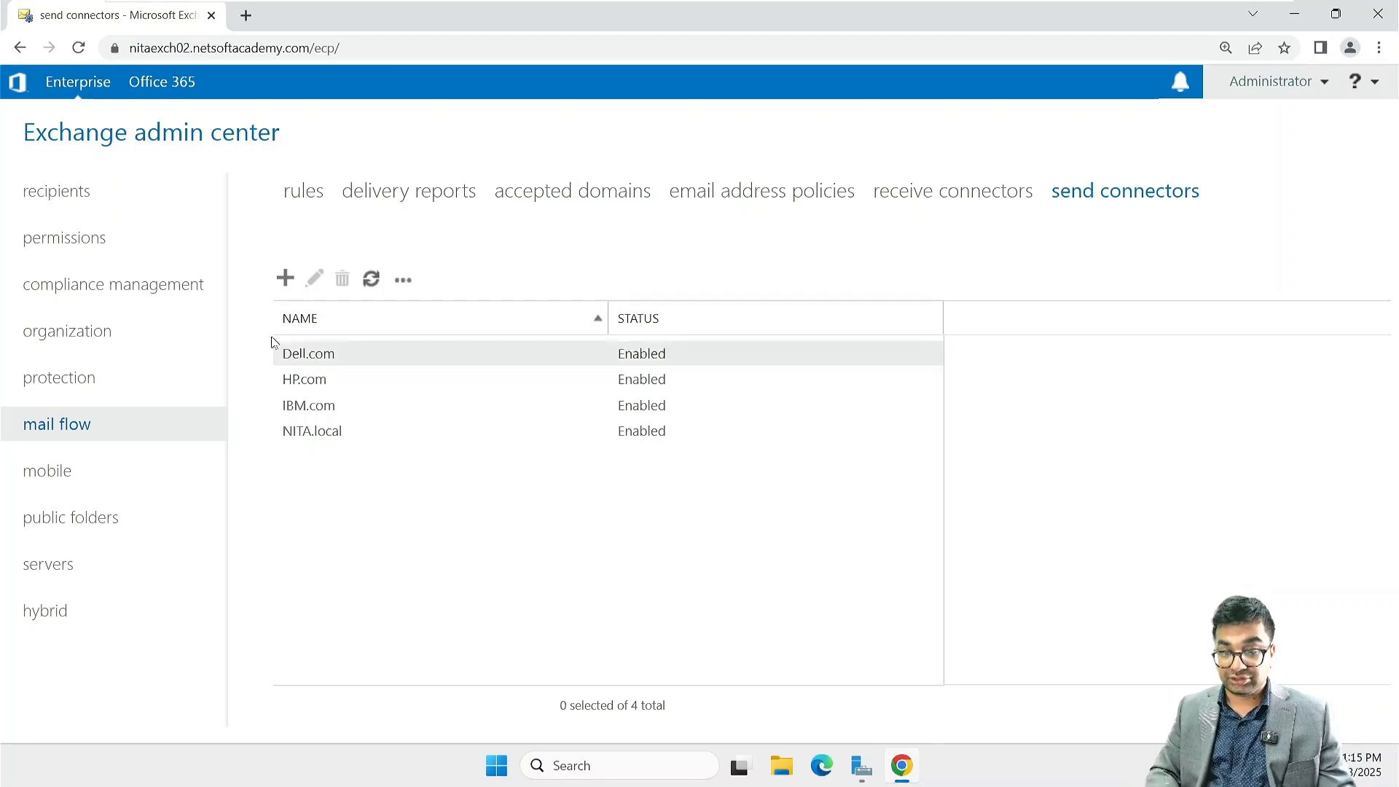
# Step: Open the NITA.local send connector and review its general and delivery settings
pyautogui.click(320, 355)
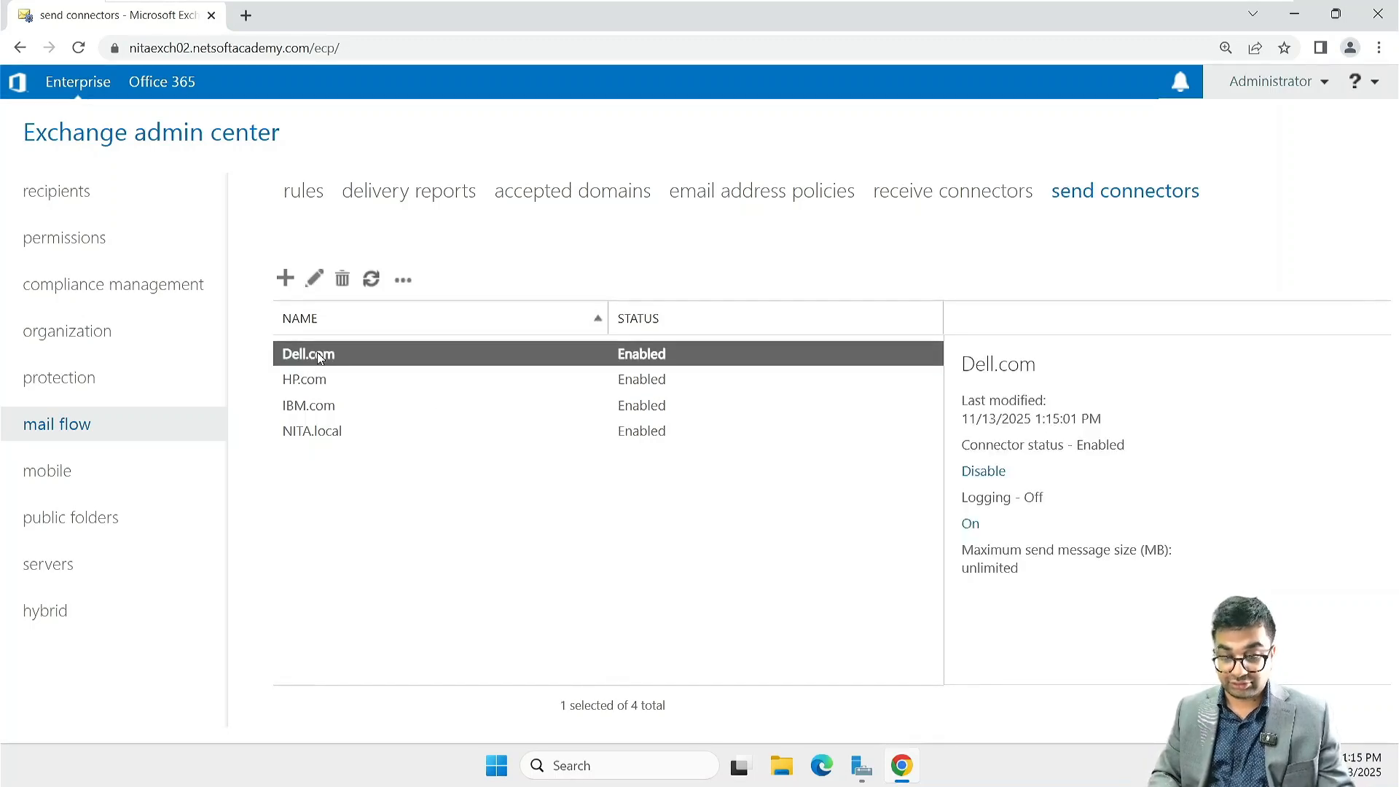
pyautogui.press('Down')
pyautogui.press('Down')
pyautogui.press('Down')
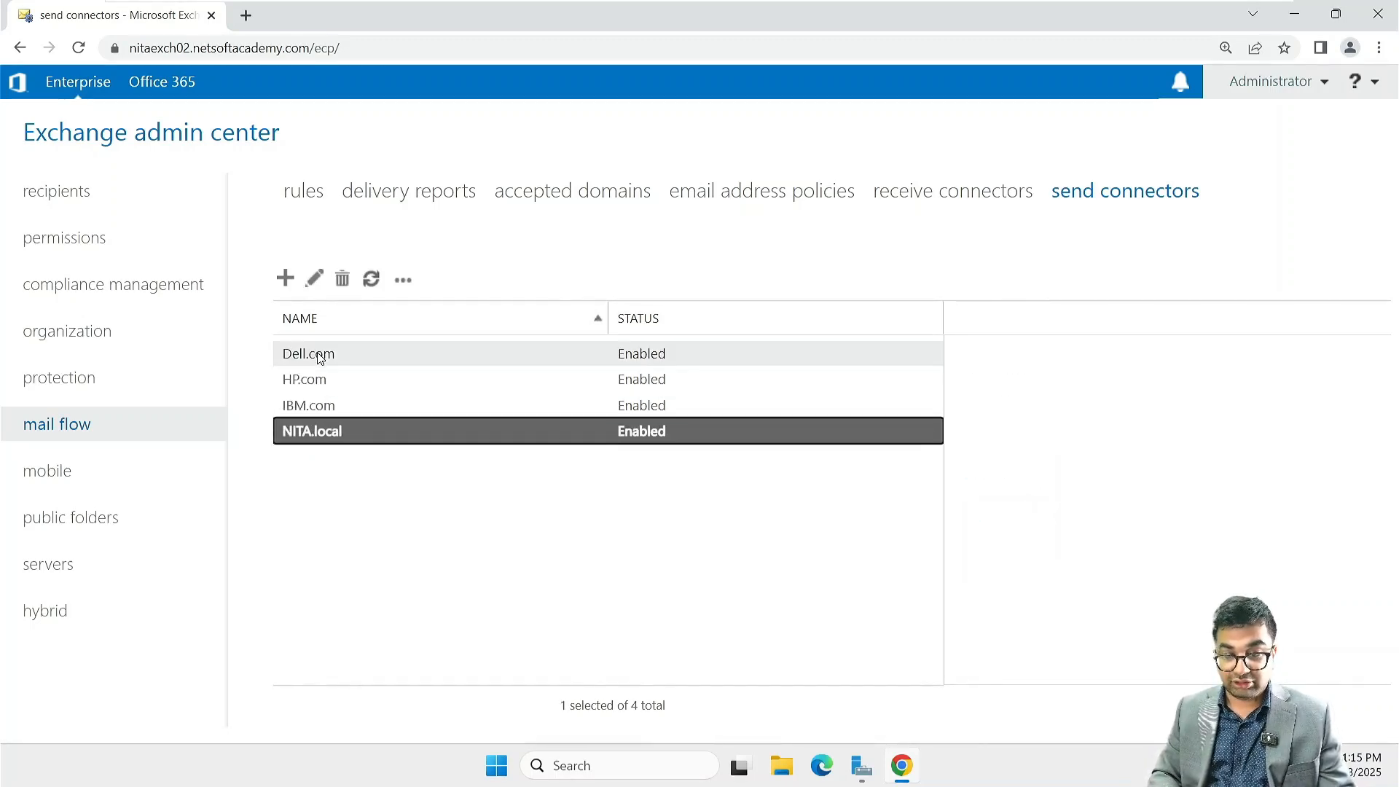
pyautogui.click(315, 279)
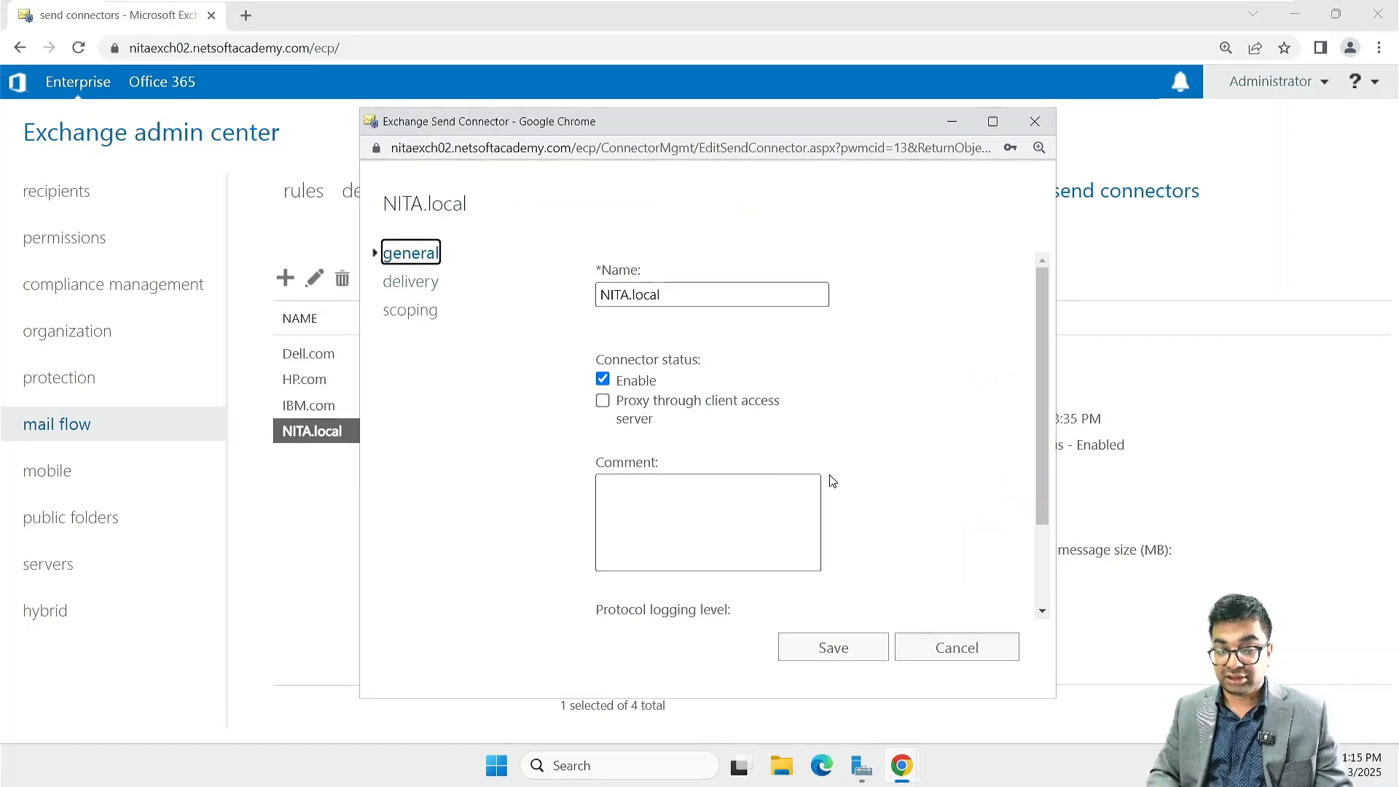
pyautogui.scroll(-2, 833, 481)
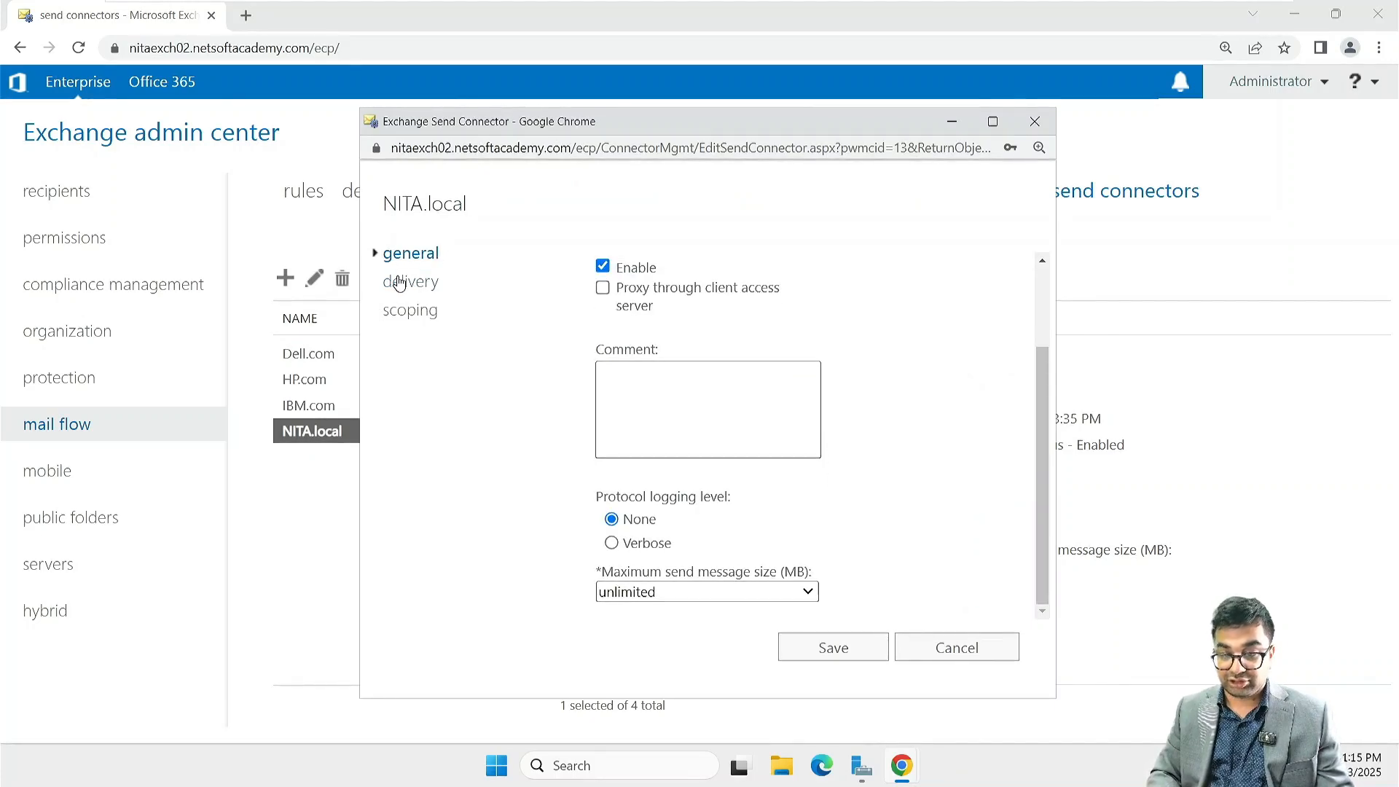
pyautogui.click(400, 283)
pyautogui.scroll(-6, 715, 428)
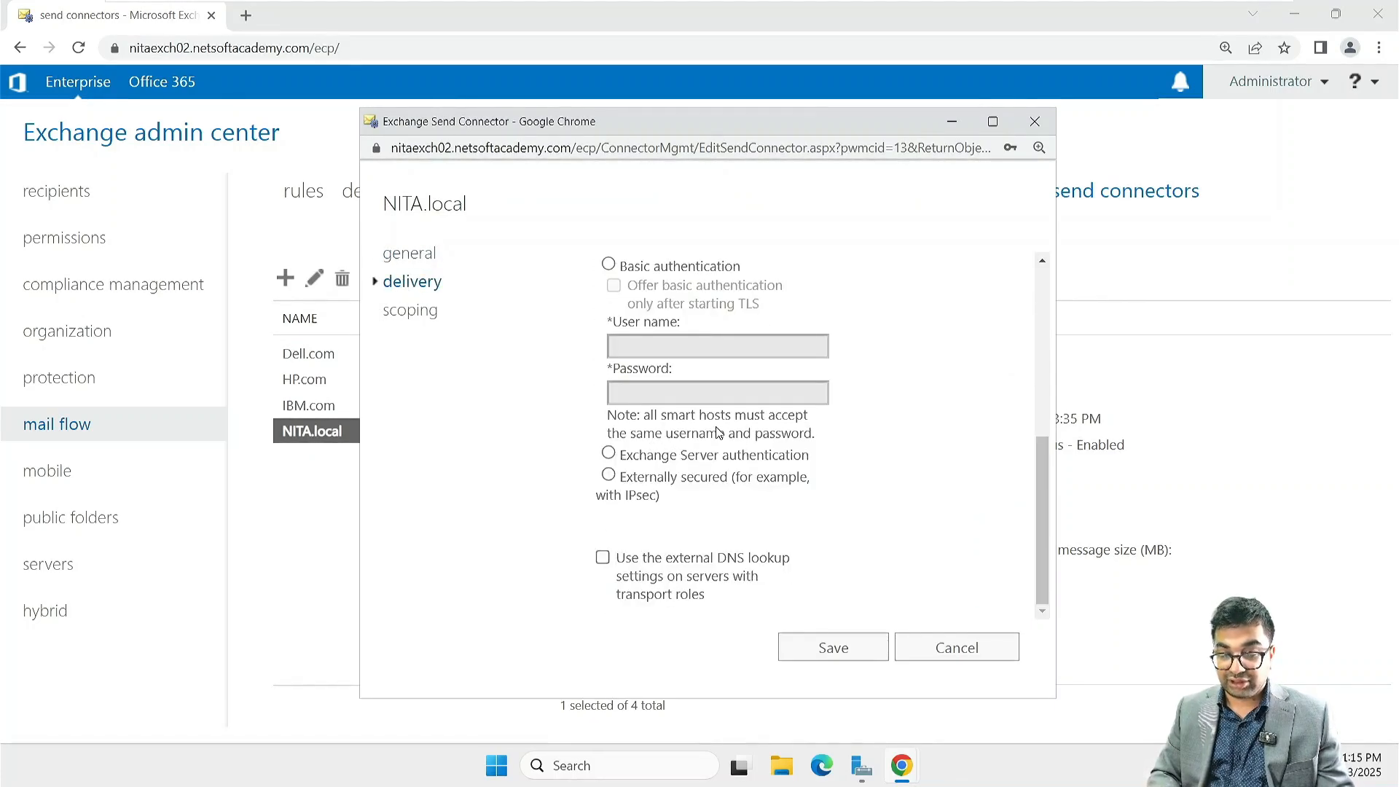
pyautogui.scroll(6, 718, 433)
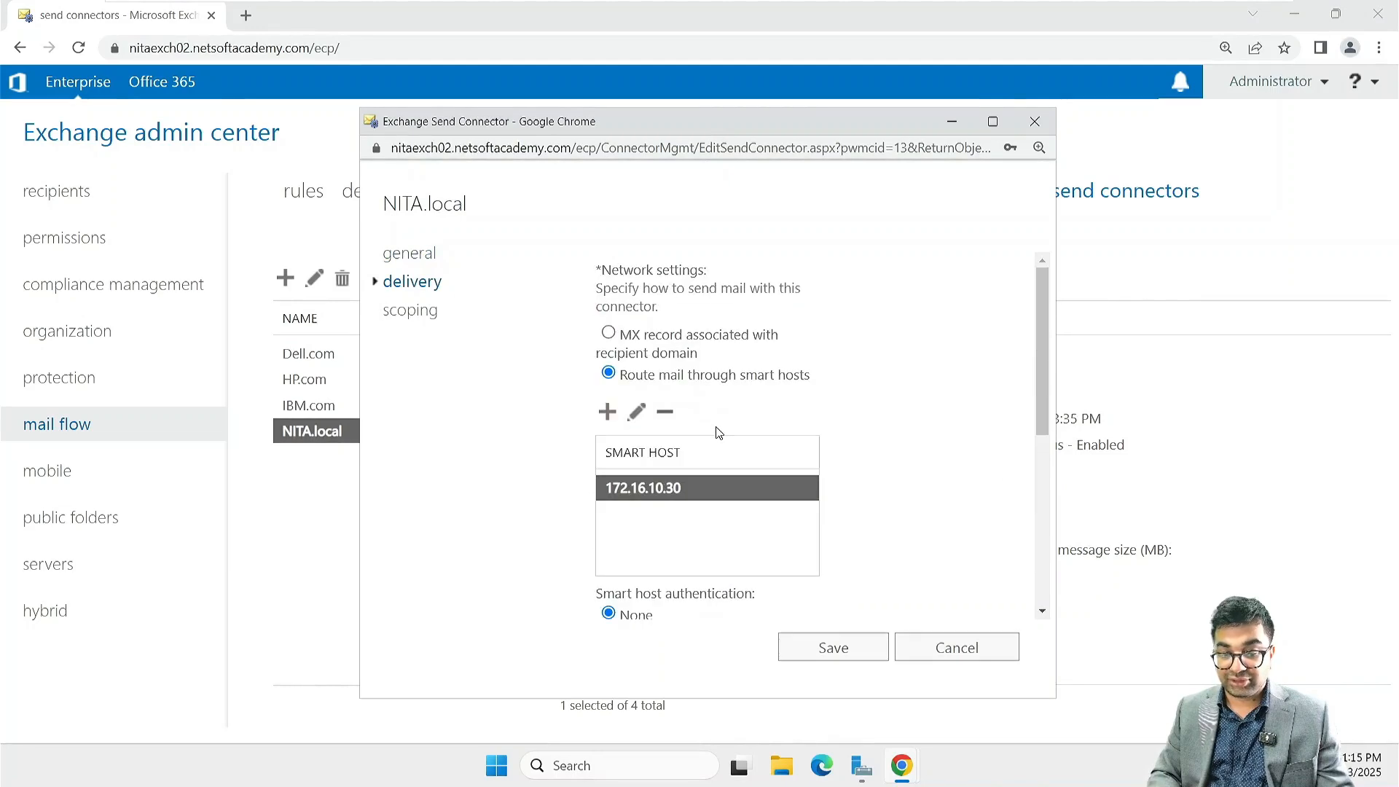
# Step: Add an SMTP address space for the domain IBM.com with a cost of 1 to the NITA.local connector's scoping
pyautogui.click(427, 312)
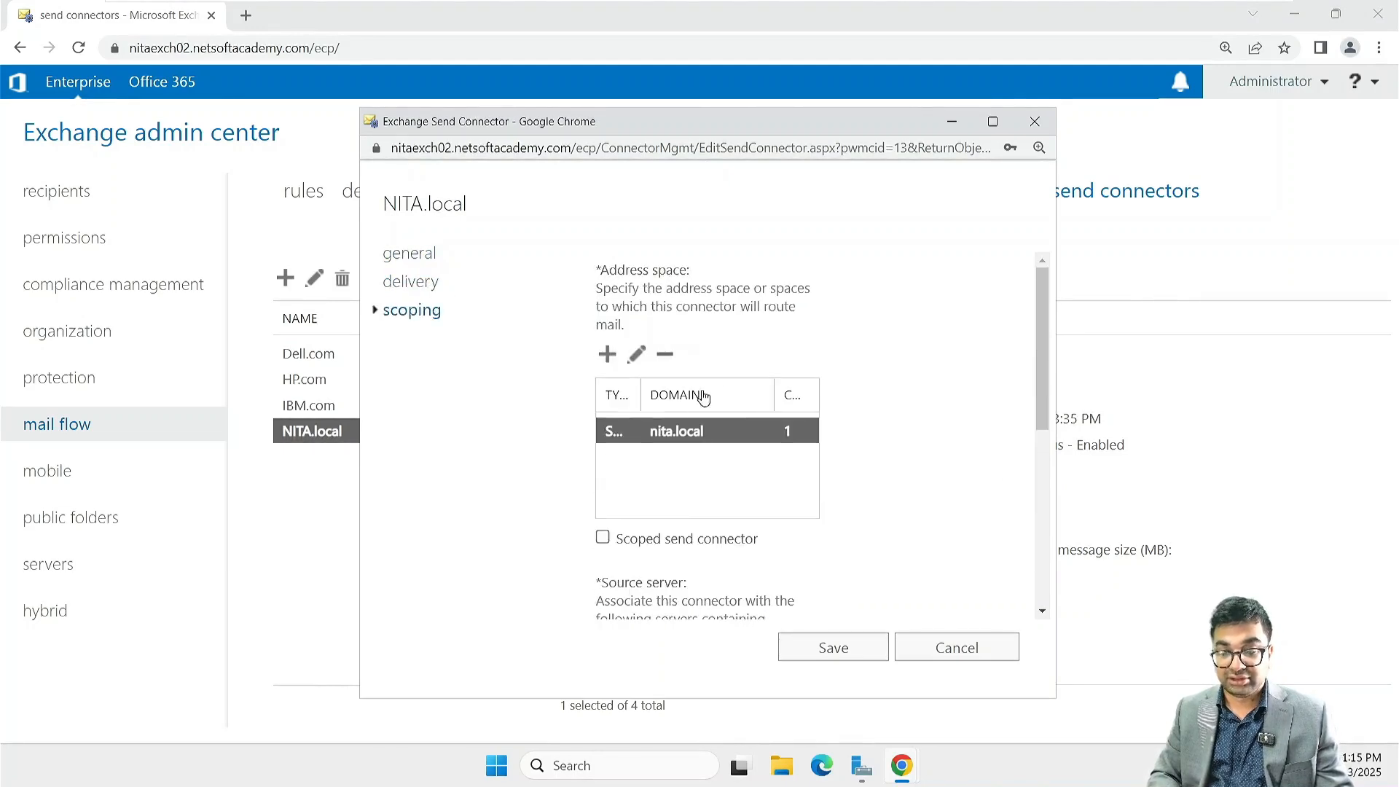
pyautogui.click(606, 355)
pyautogui.click(430, 393)
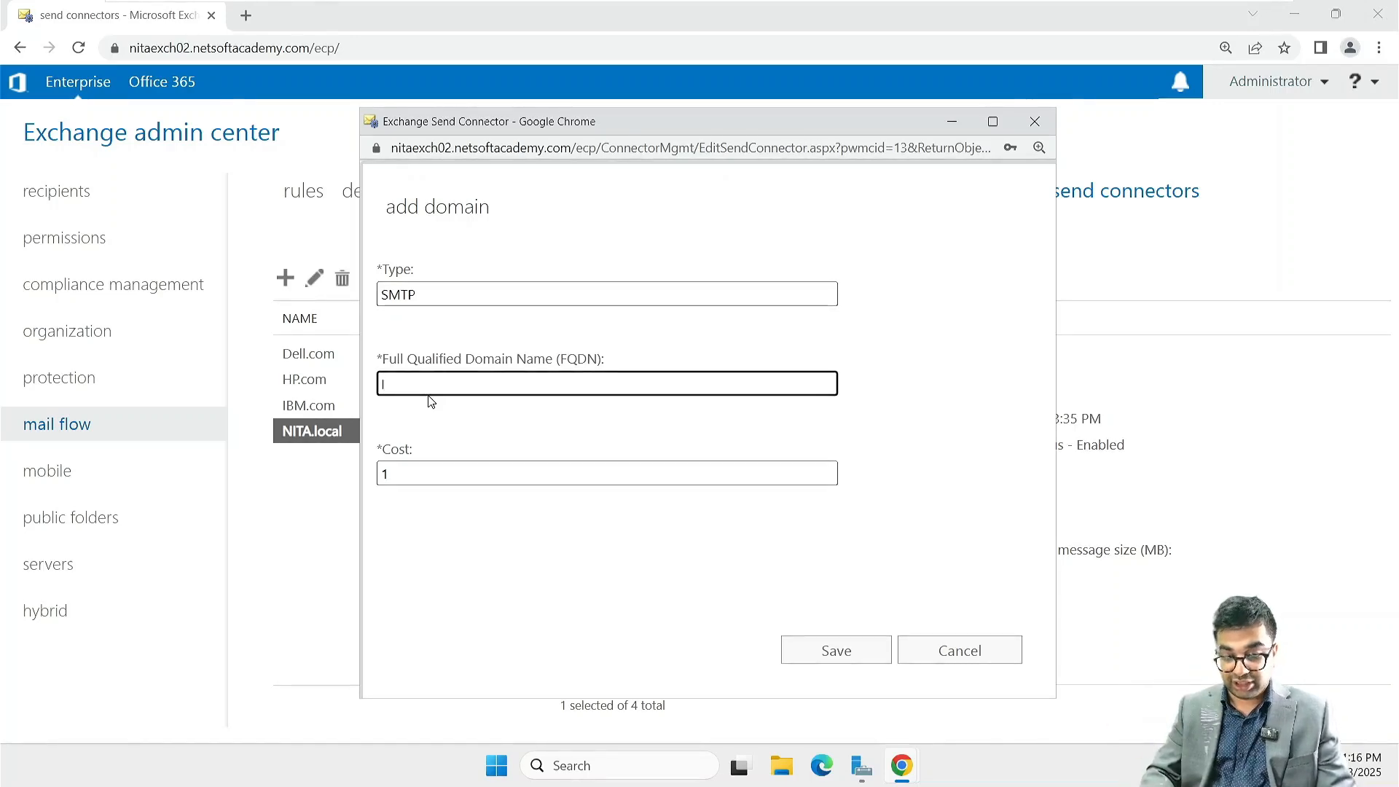
pyautogui.write('IBM')
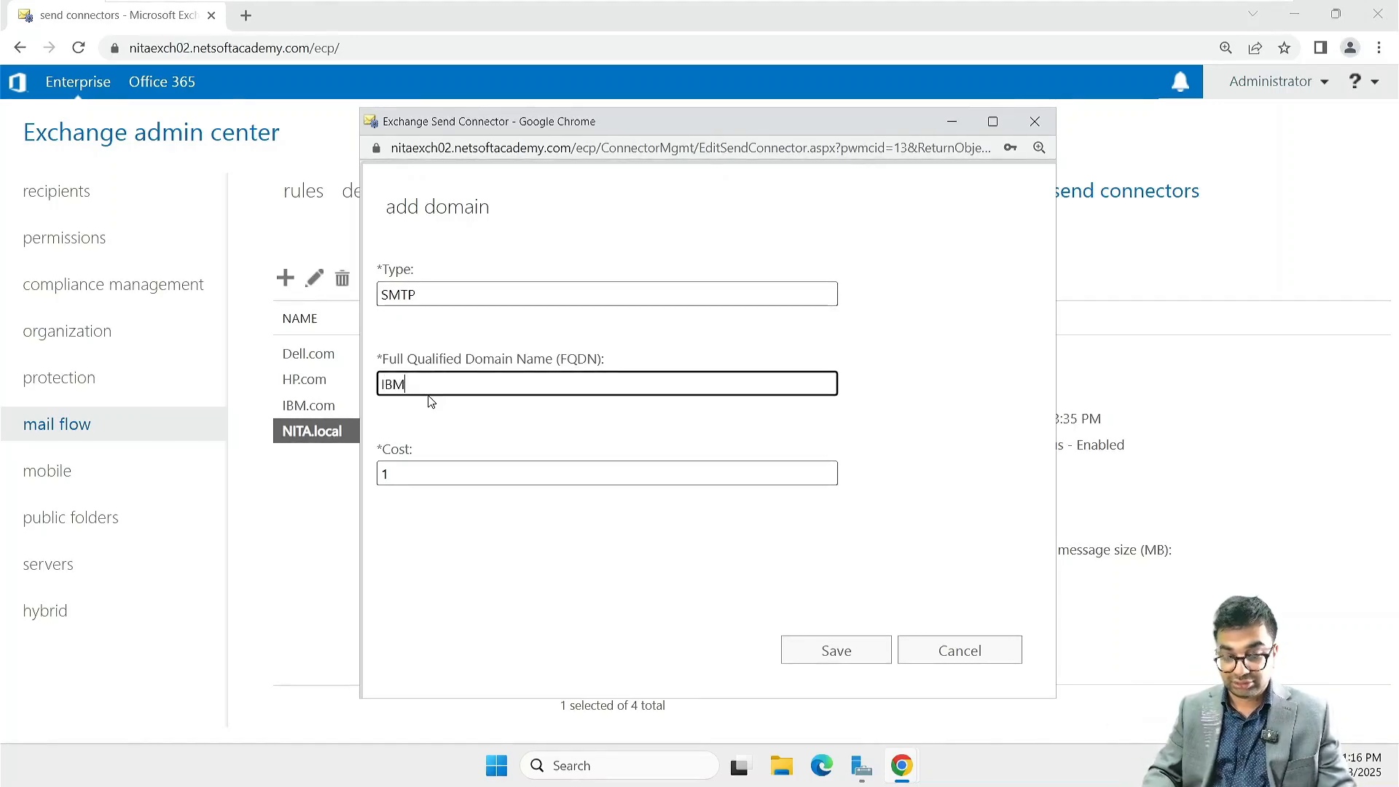
pyautogui.write('.com')
pyautogui.press('Return')
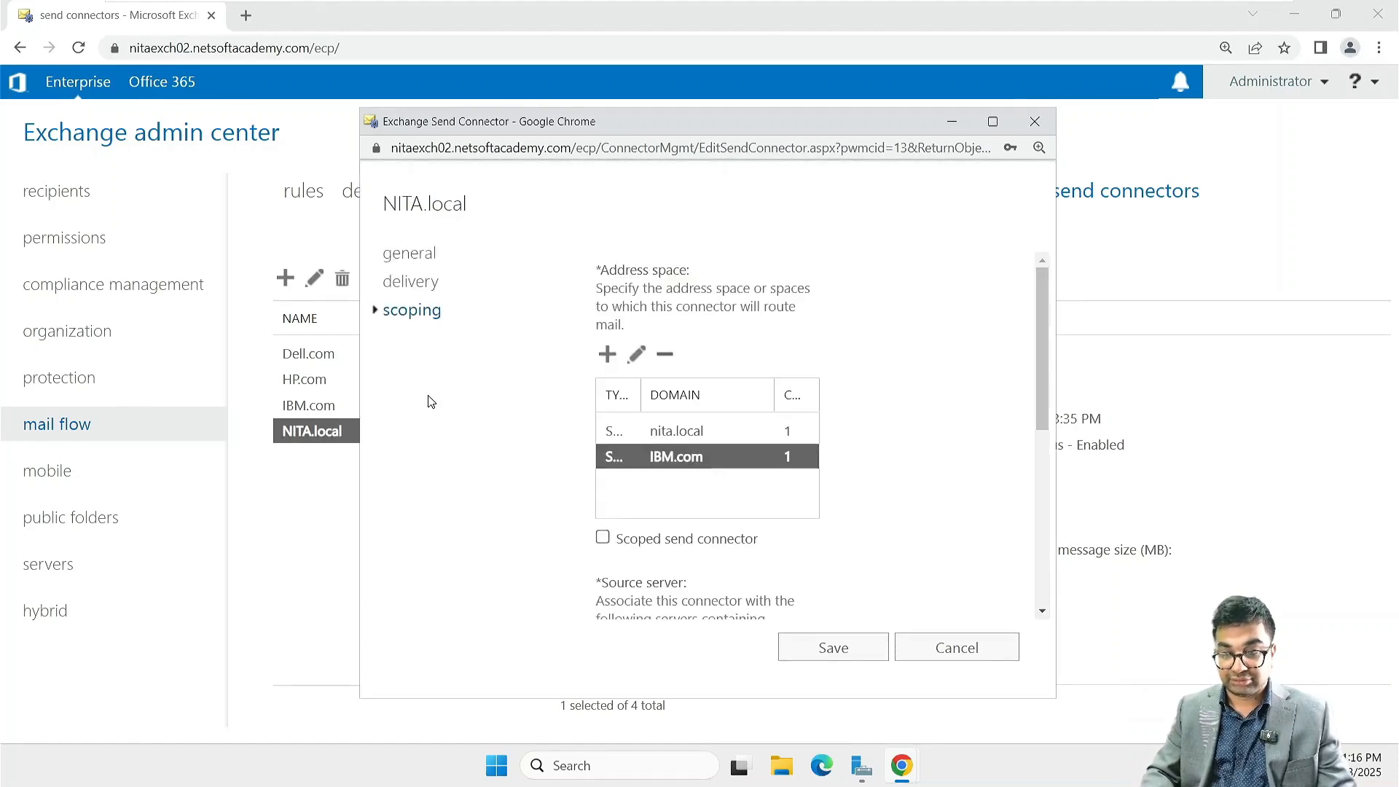
# Step: Add another SMTP address space to the NITA.local connector for the domain Dell.com with a cost of 1
pyautogui.click(607, 354)
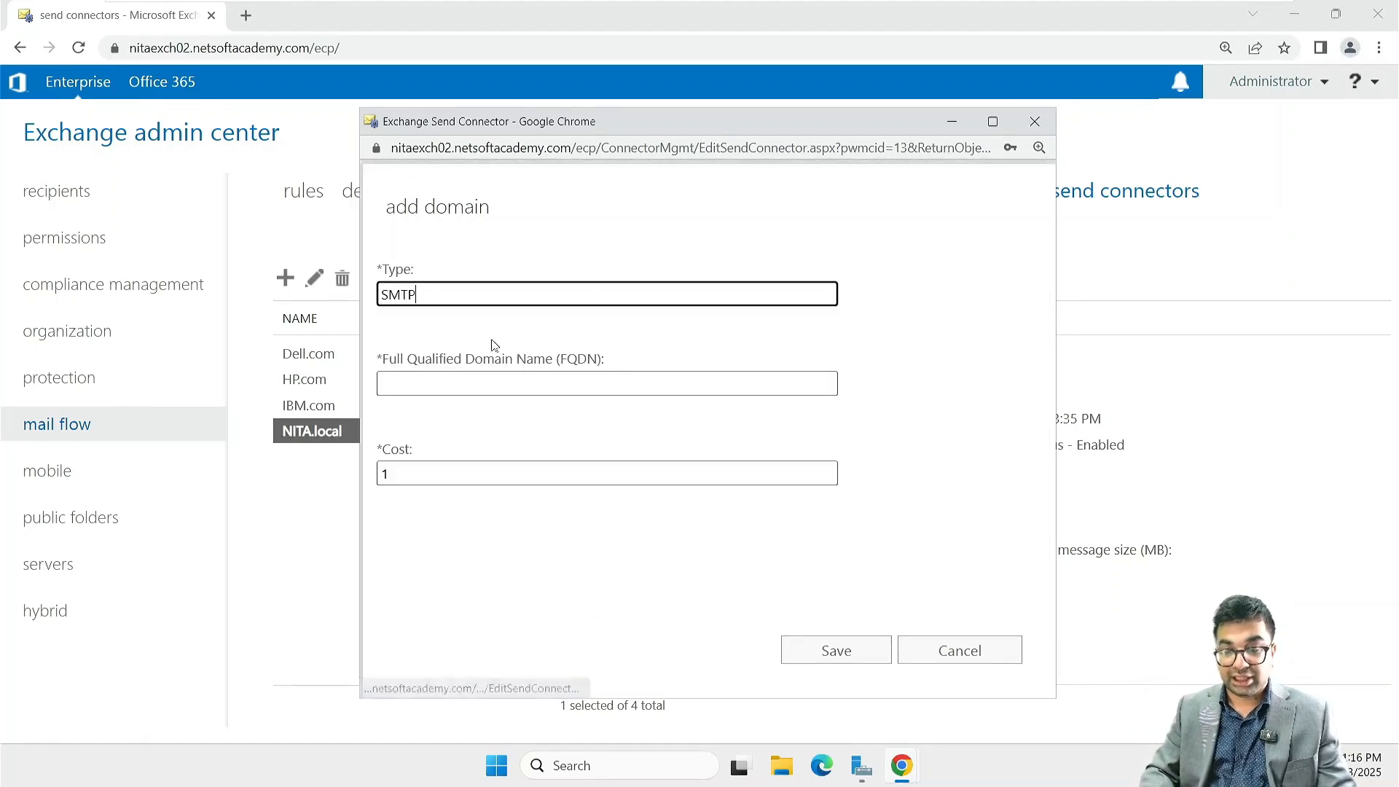
pyautogui.click(423, 383)
pyautogui.write('Dell')
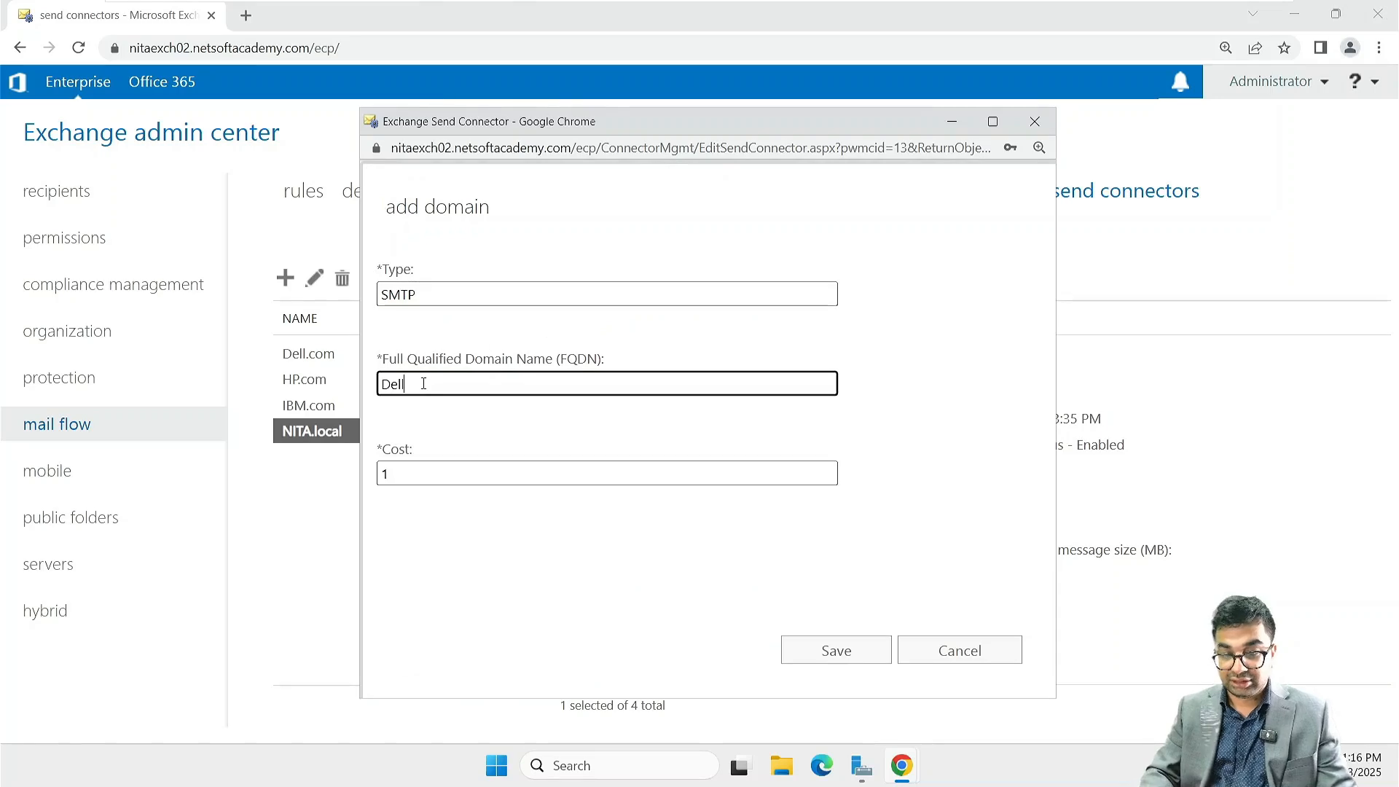
pyautogui.write('.com')
pyautogui.press('Return')
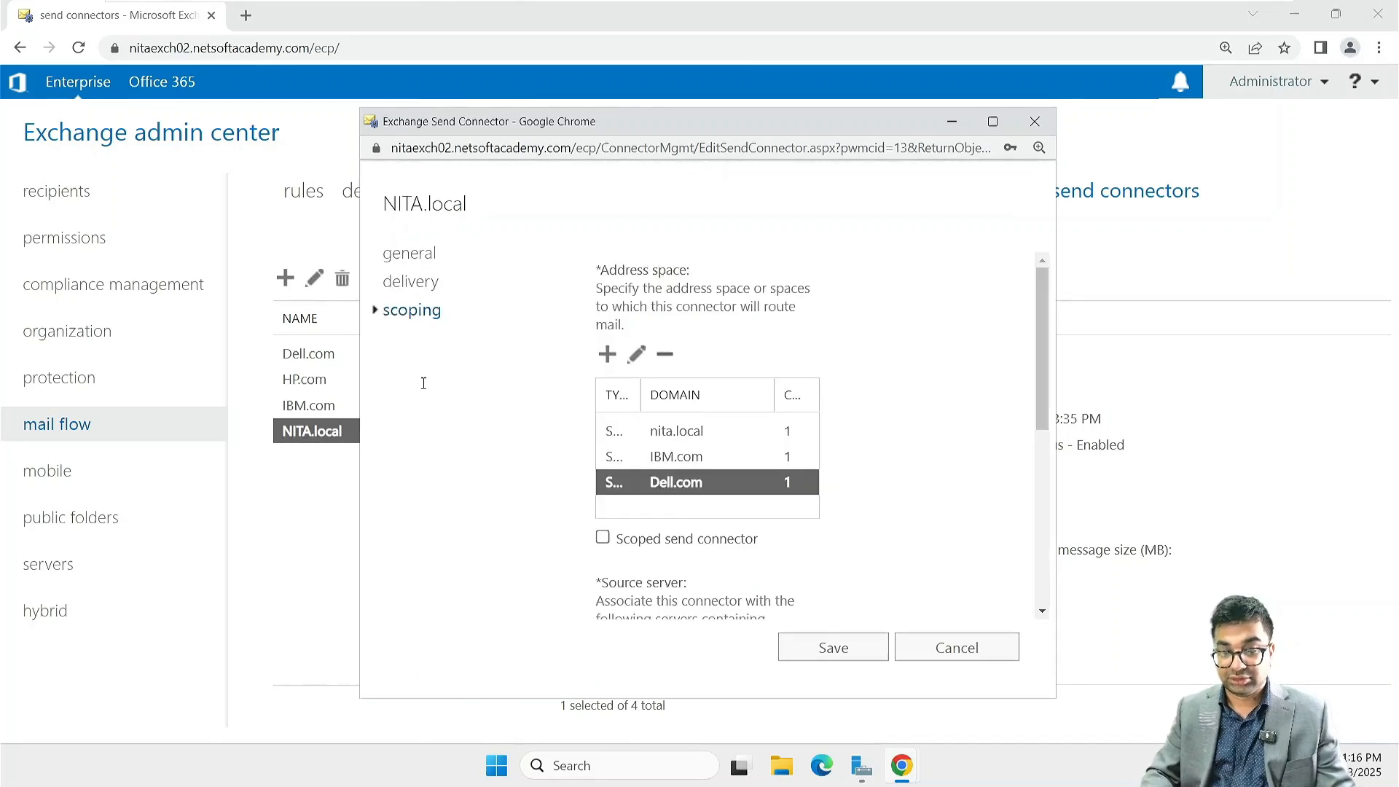
# Step: Add an SMTP address space for HP.com with a cost of 1 and save the NITA.local send connector
pyautogui.click(607, 354)
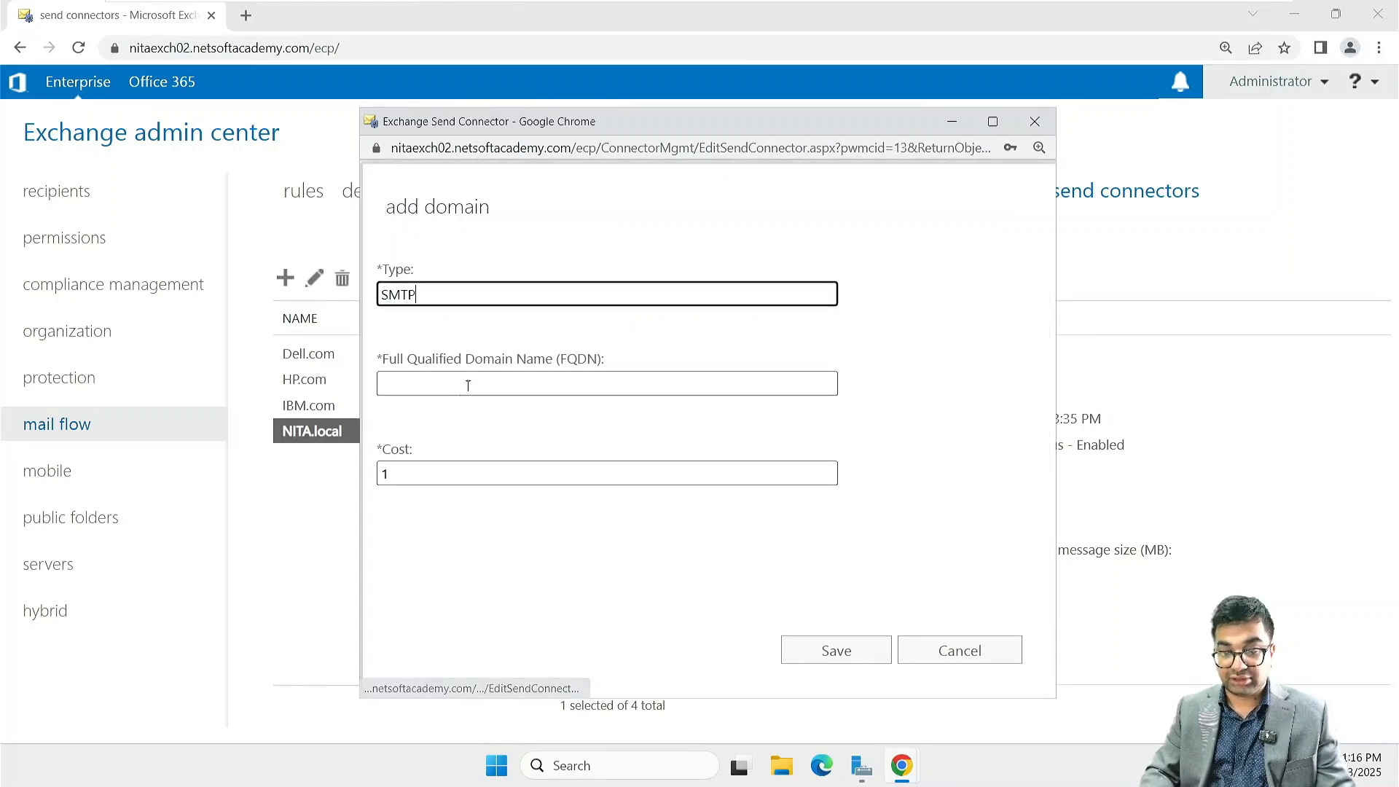
pyautogui.click(423, 384)
pyautogui.write('HP.com')
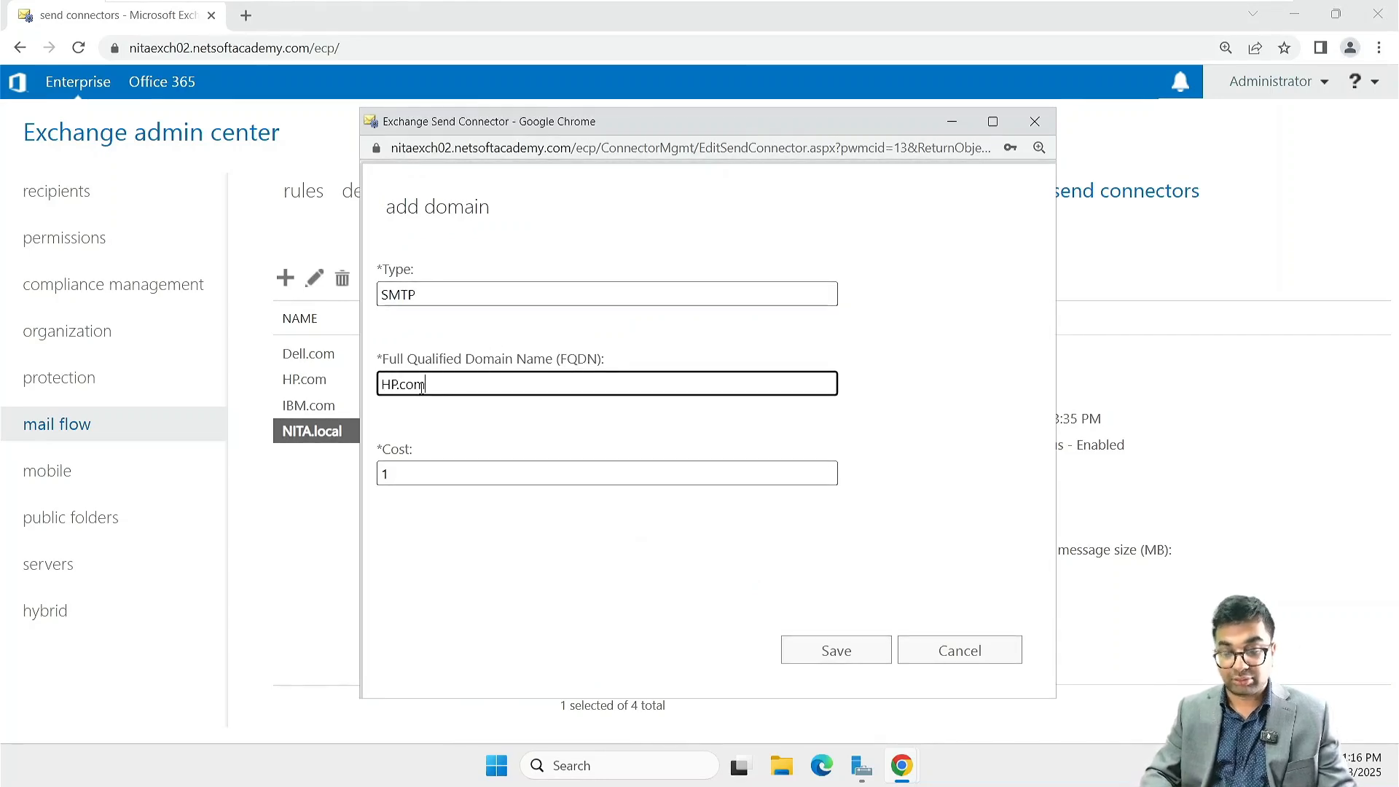
pyautogui.press('Return')
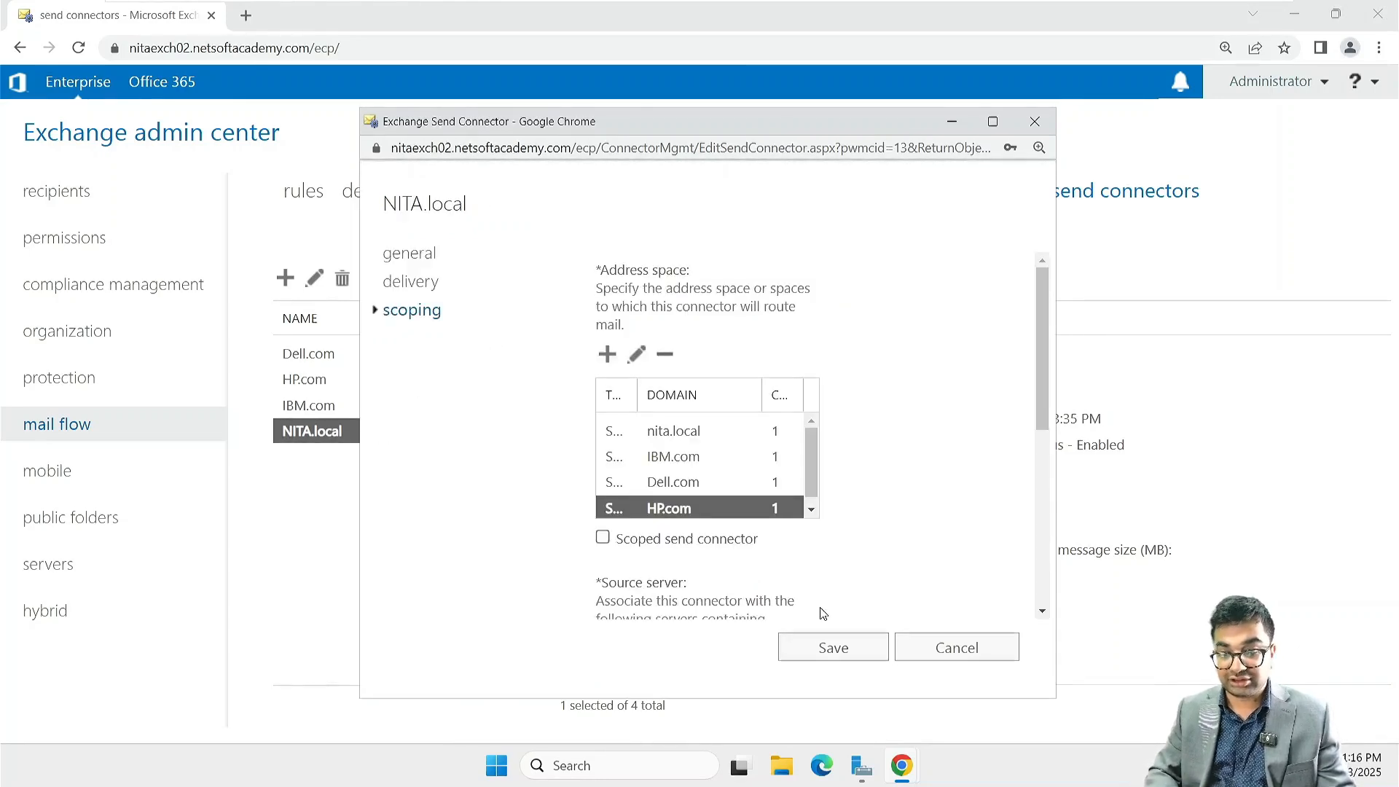
pyautogui.click(860, 650)
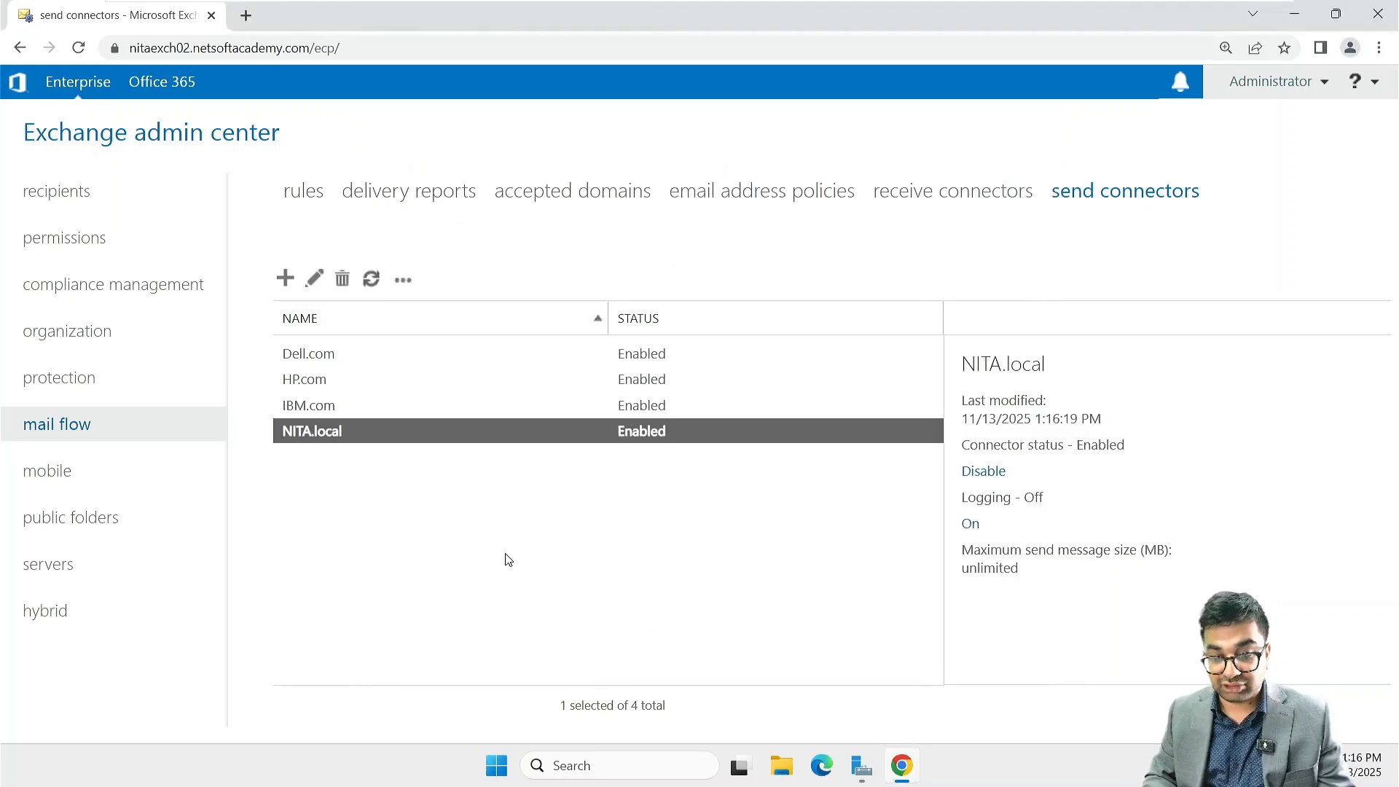
# Step: Delete the separate IBM.com and HP.com send connectors, confirming each deletion
pyautogui.click(309, 409)
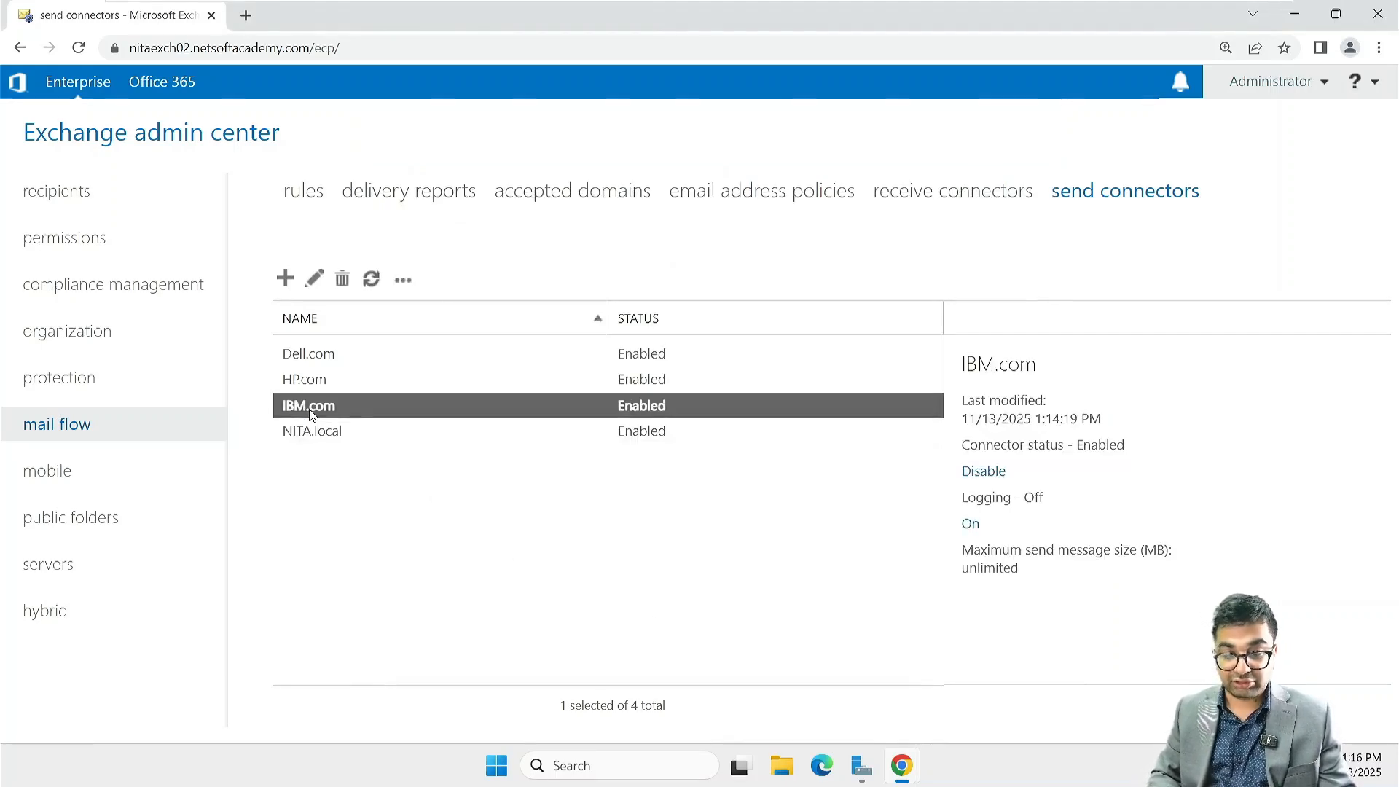
pyautogui.click(343, 279)
pyautogui.click(718, 510)
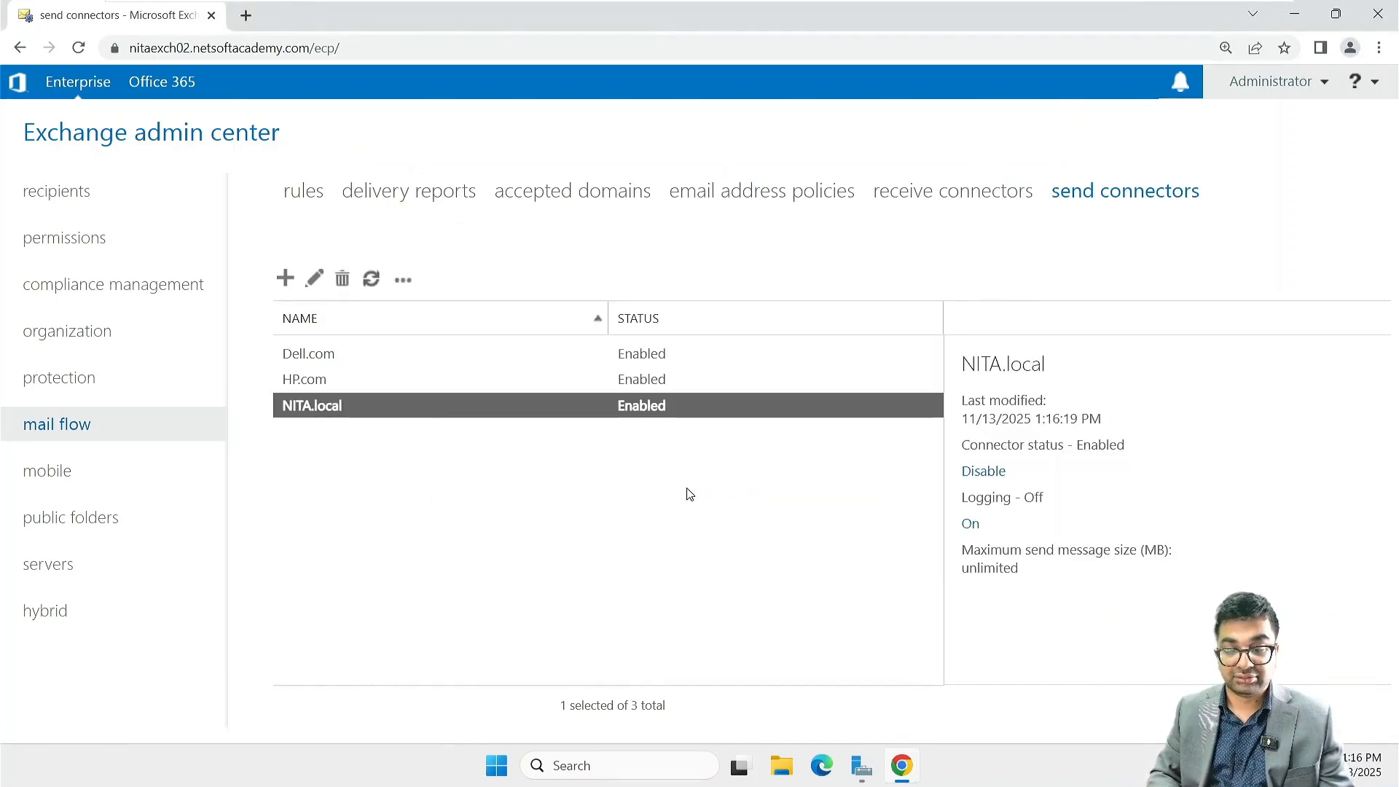
pyautogui.click(295, 386)
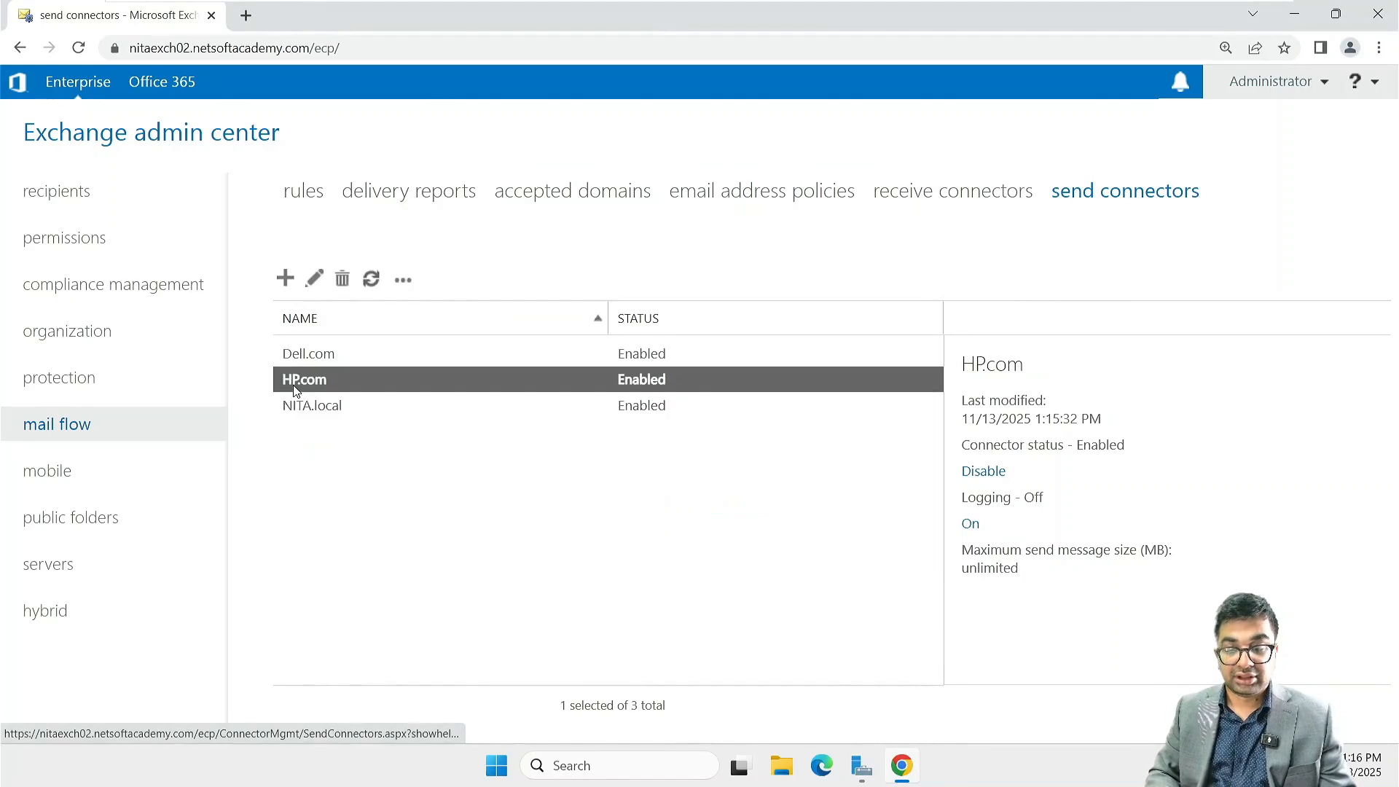
pyautogui.click(343, 280)
pyautogui.click(753, 510)
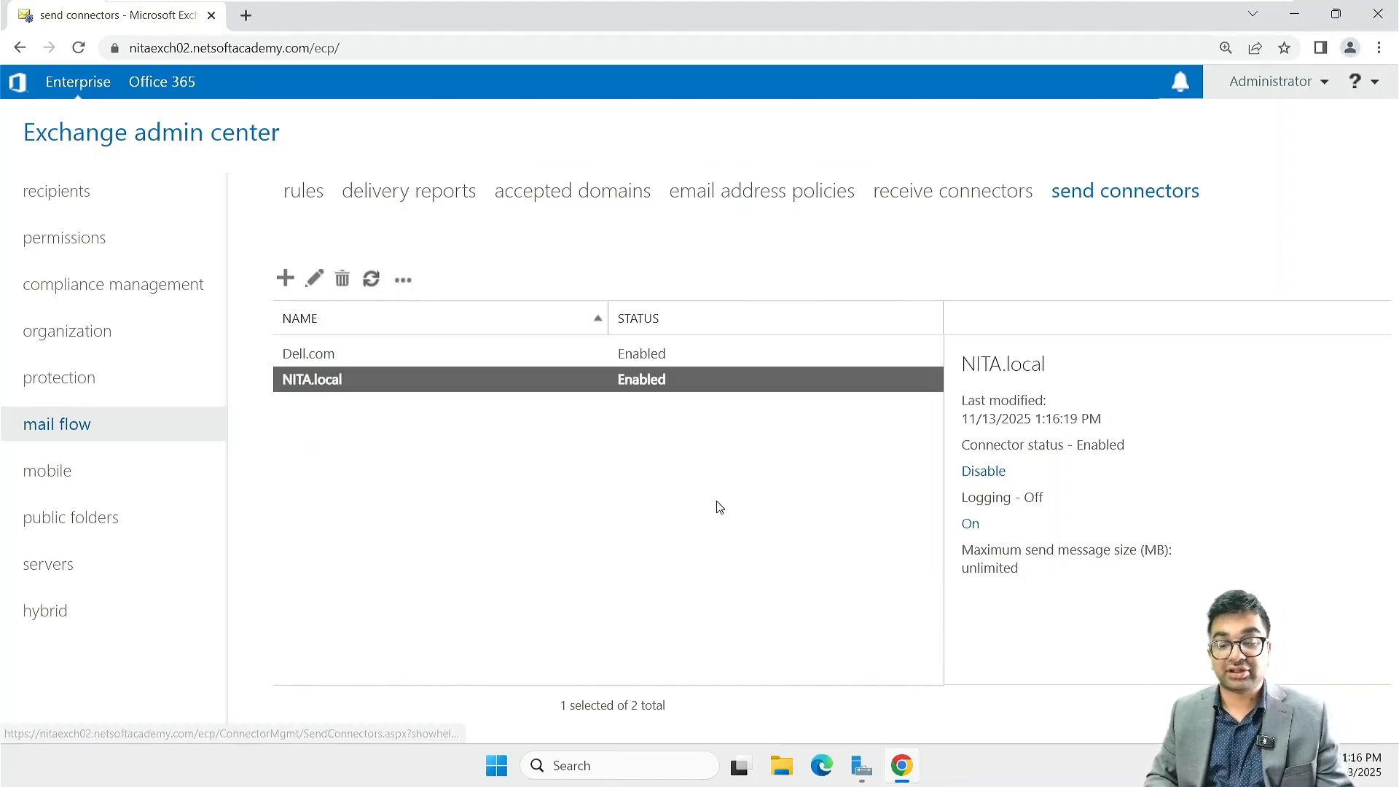
# Step: Delete the Dell.com send connector and refresh the send connector list
pyautogui.click(369, 354)
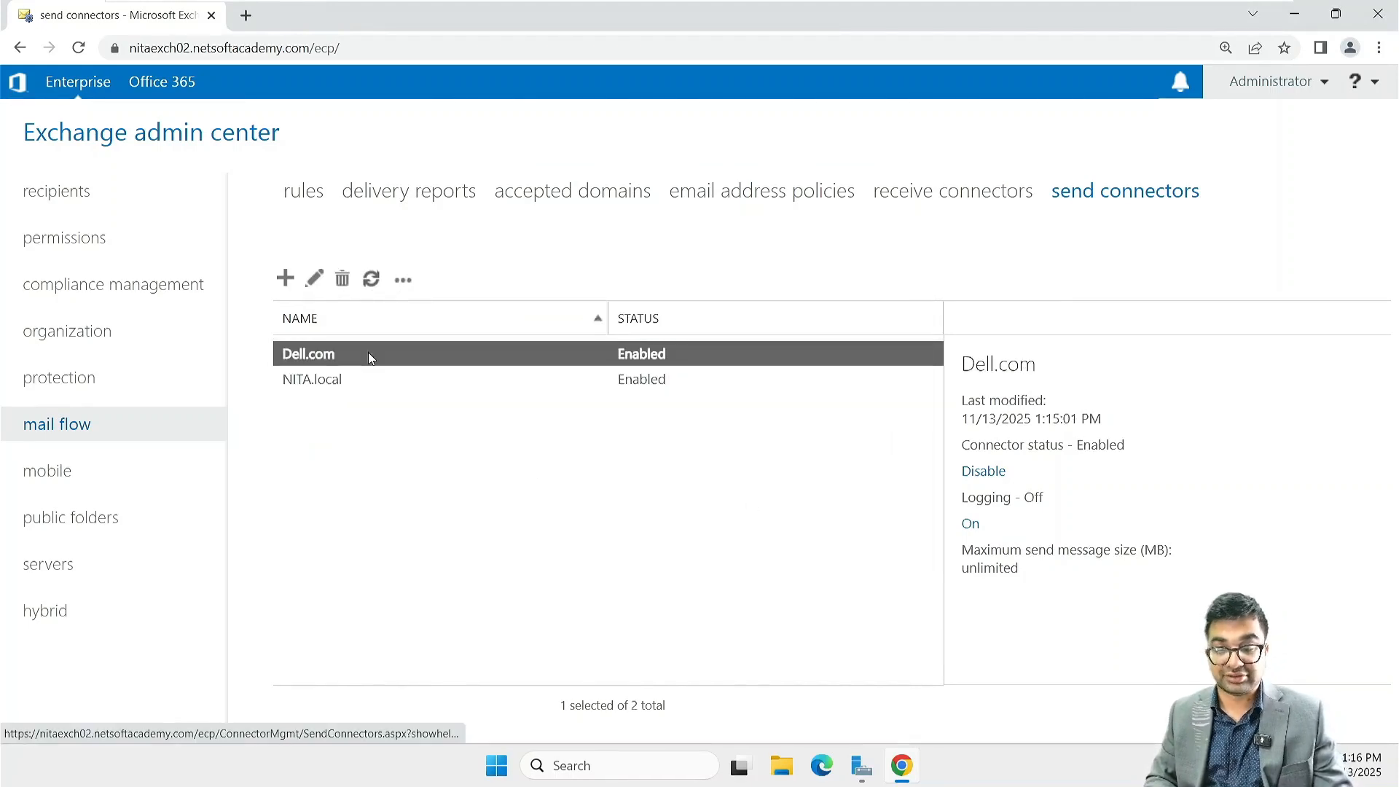
pyautogui.click(343, 279)
pyautogui.click(737, 514)
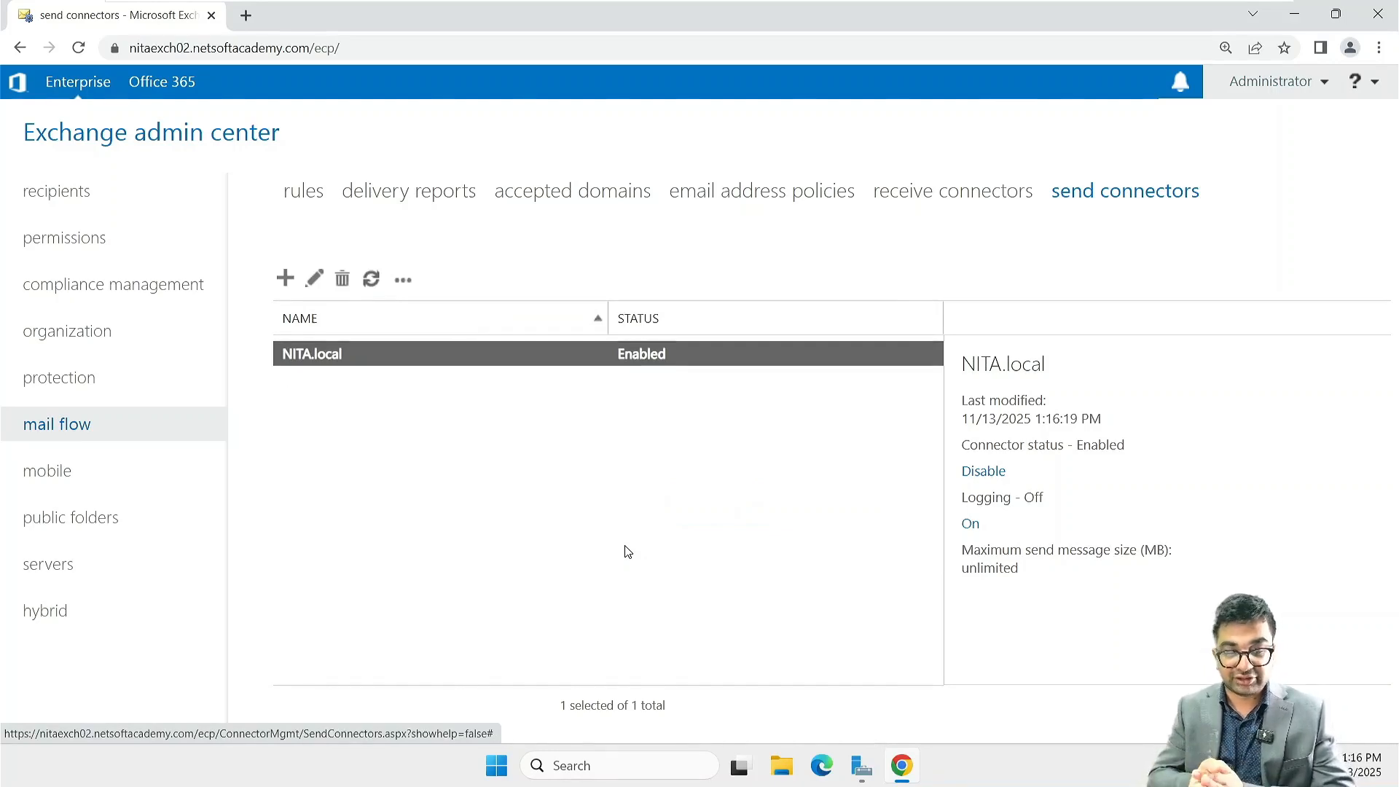
pyautogui.click(565, 533)
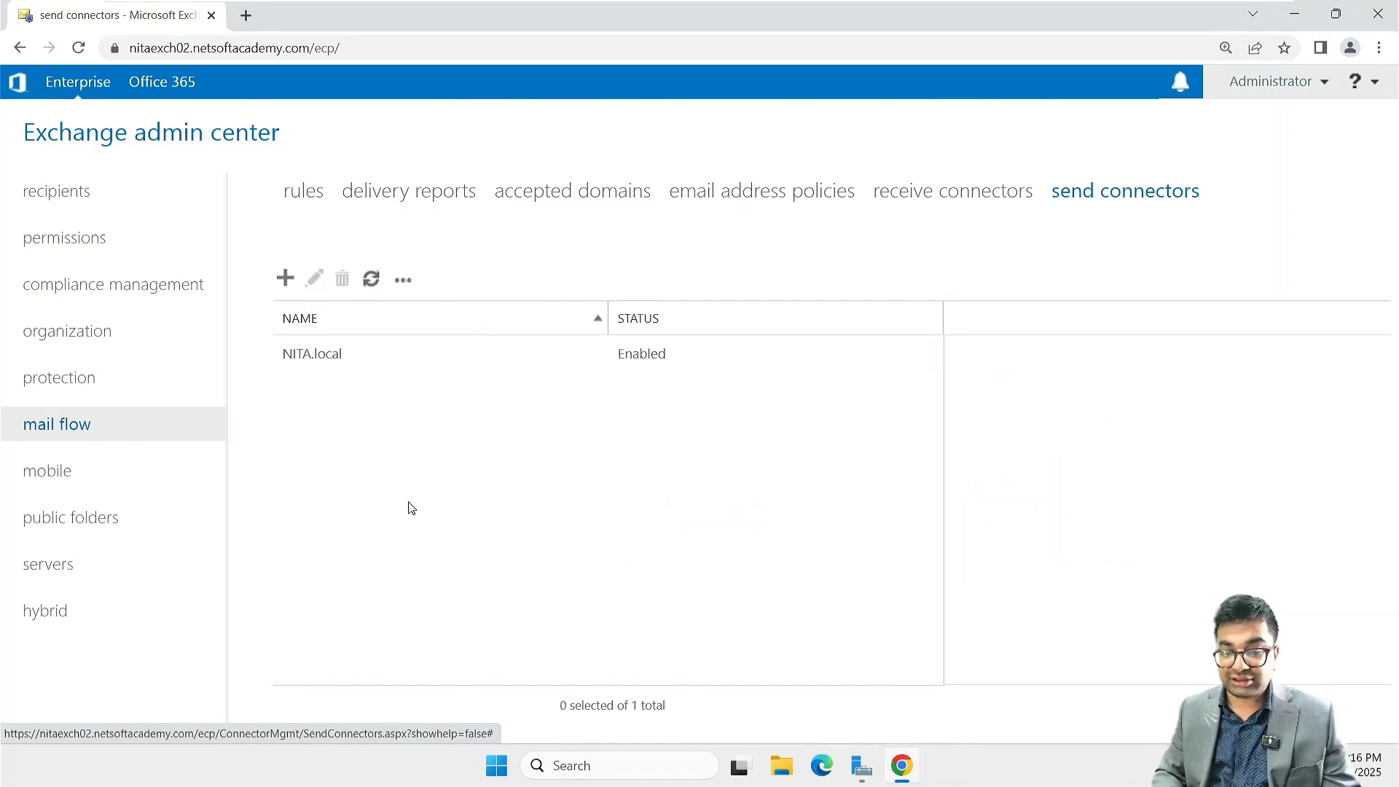
pyautogui.click(370, 286)
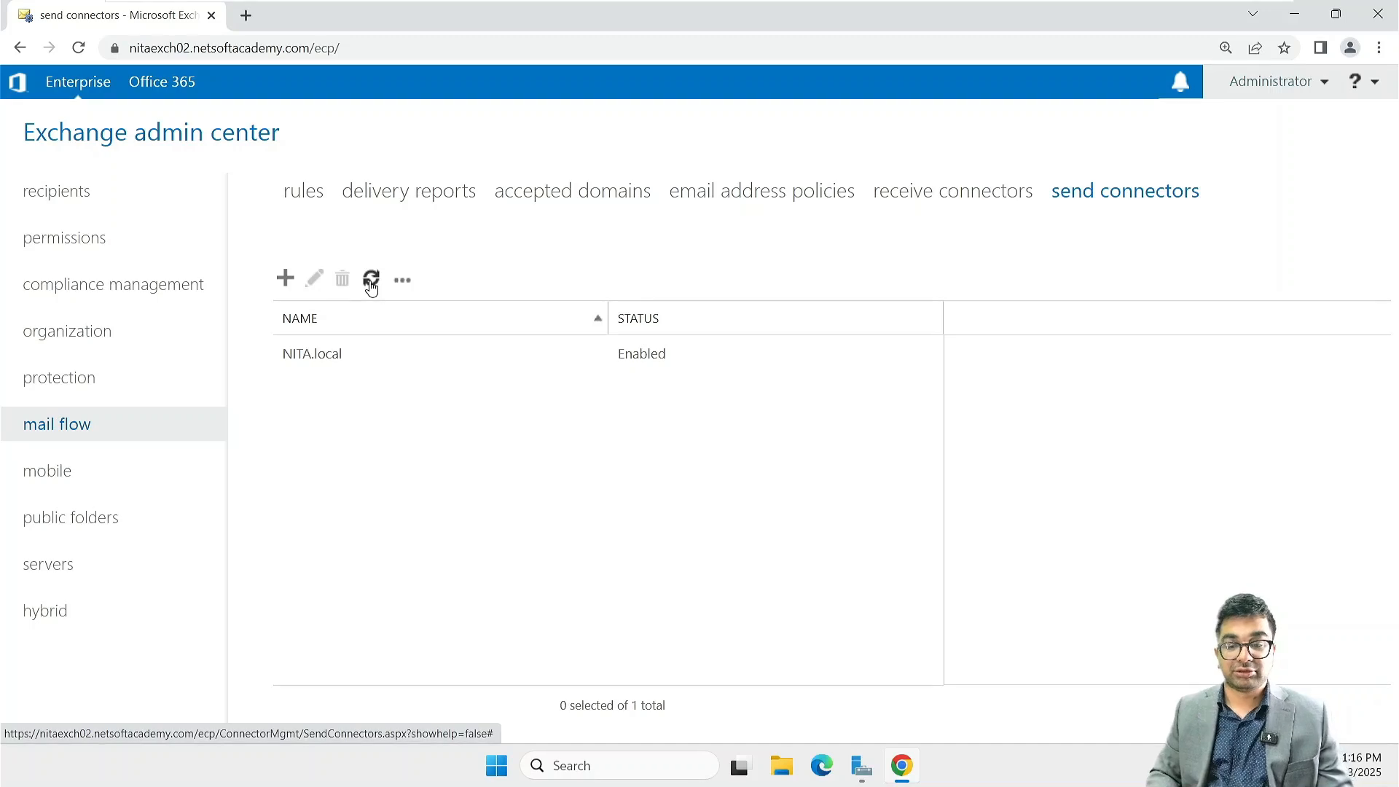